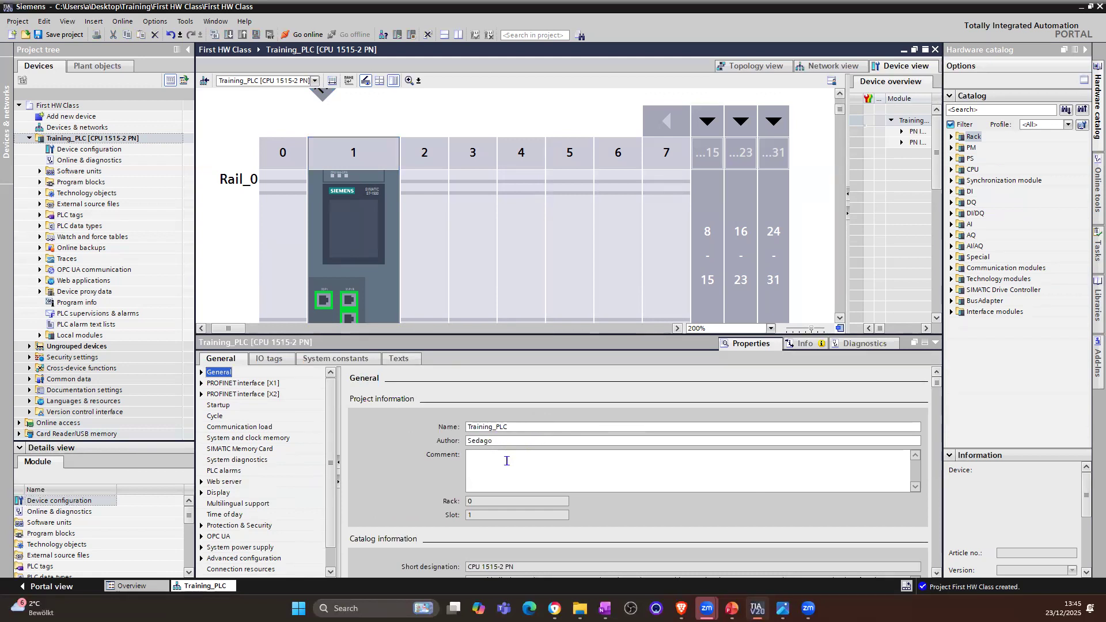
Step: Enter the comment "This PLC belong to the Filling Machine and Conveyor" in the general project information of Training_PLC
left_click(521, 470)
type("This PLC bel")
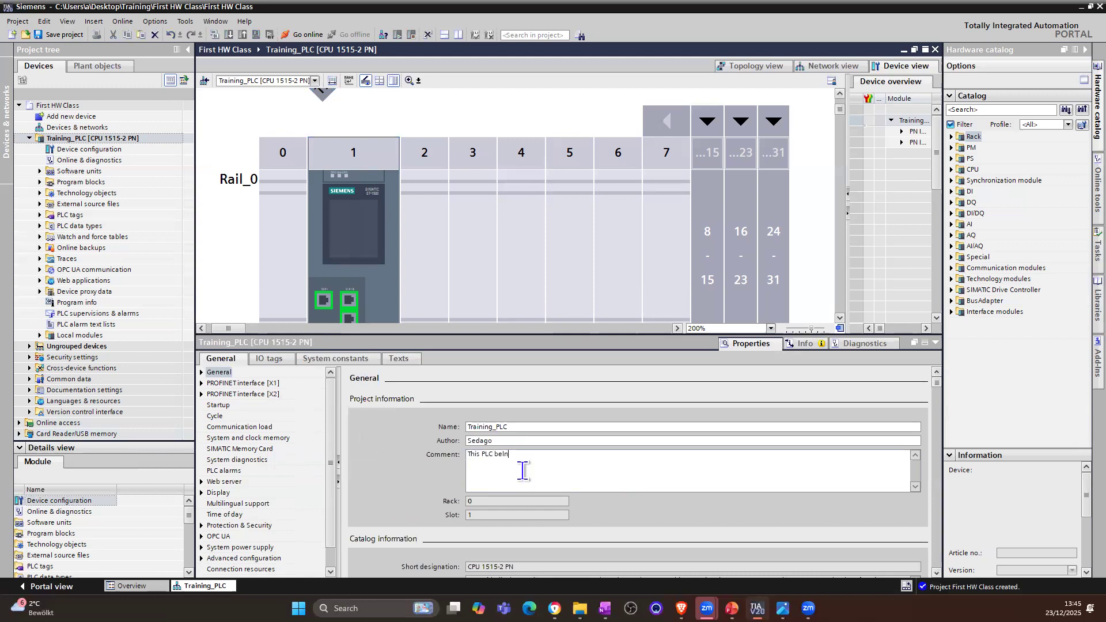
type("ong th")
type("the Filling Machine and Conveyor")
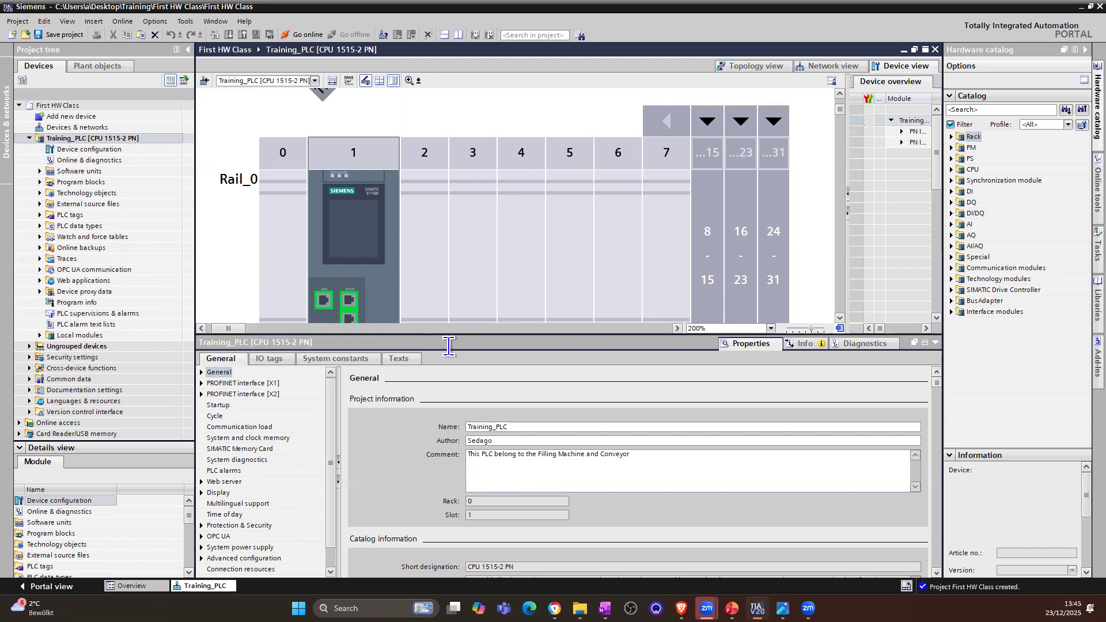
Step: Review the CPU's catalog information, including description, article number and firmware version, and its identification and maintenance data
scroll(409, 501, "down", 1)
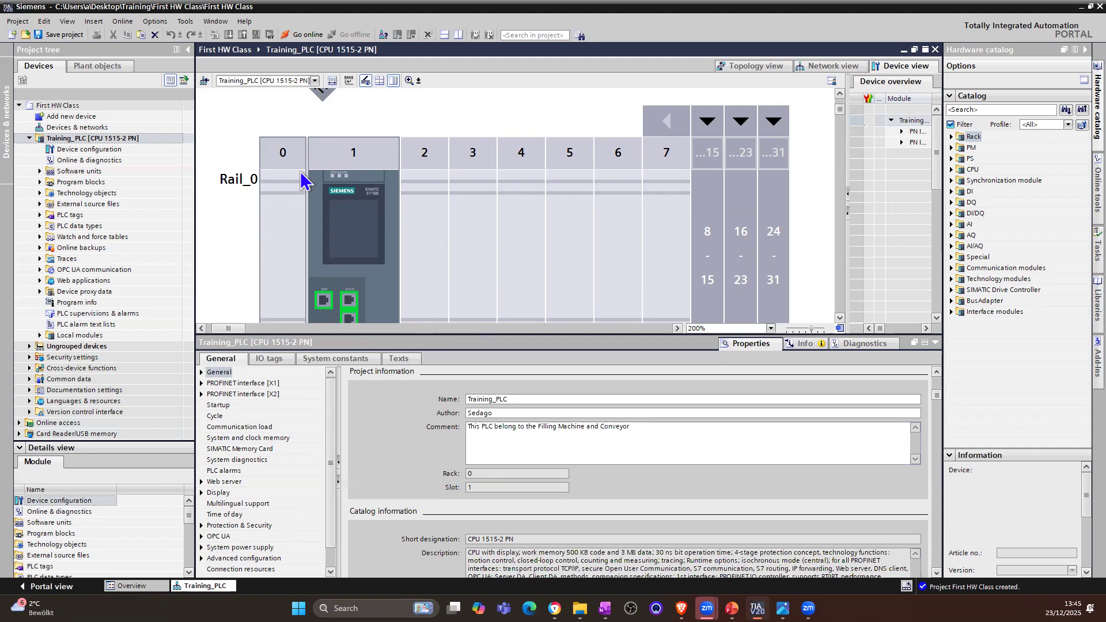
left_click(774, 173)
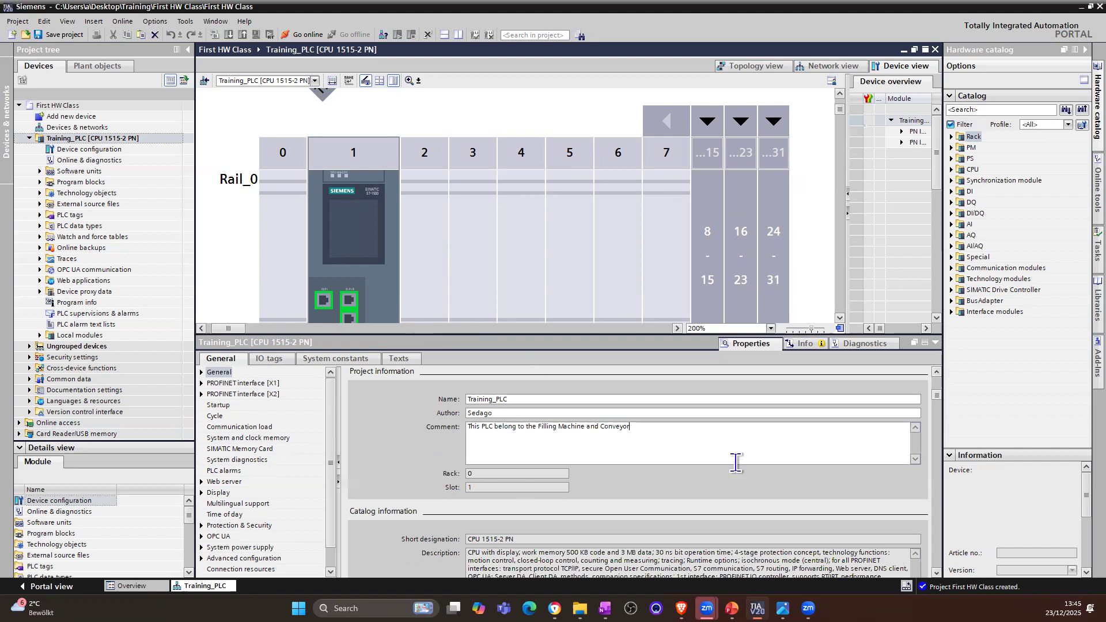
left_click_drag(937, 406, 947, 440)
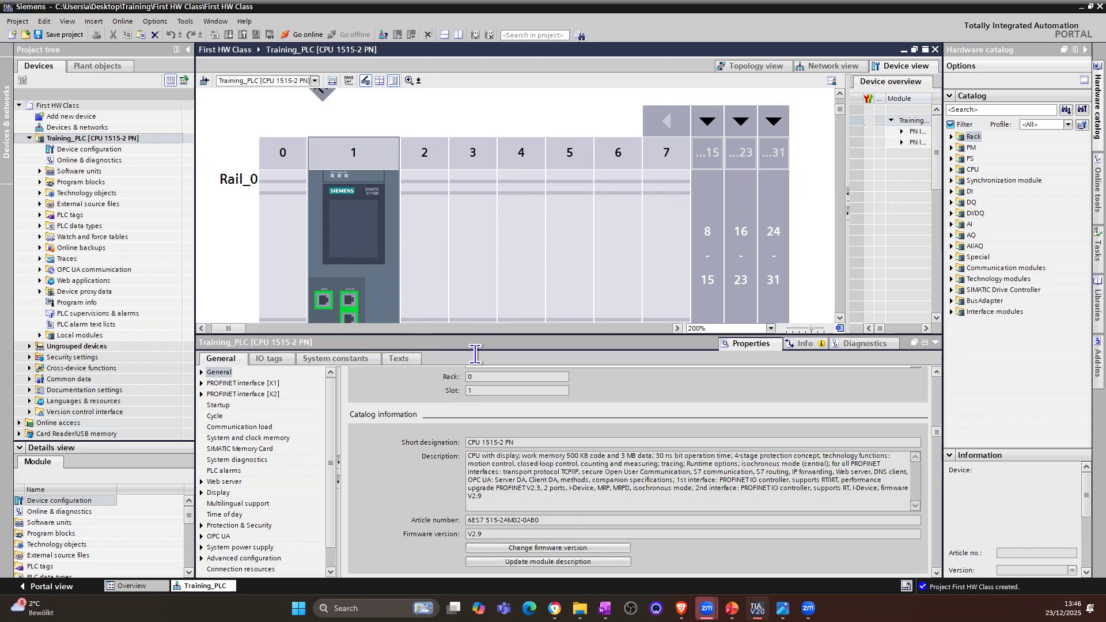
left_click(365, 218)
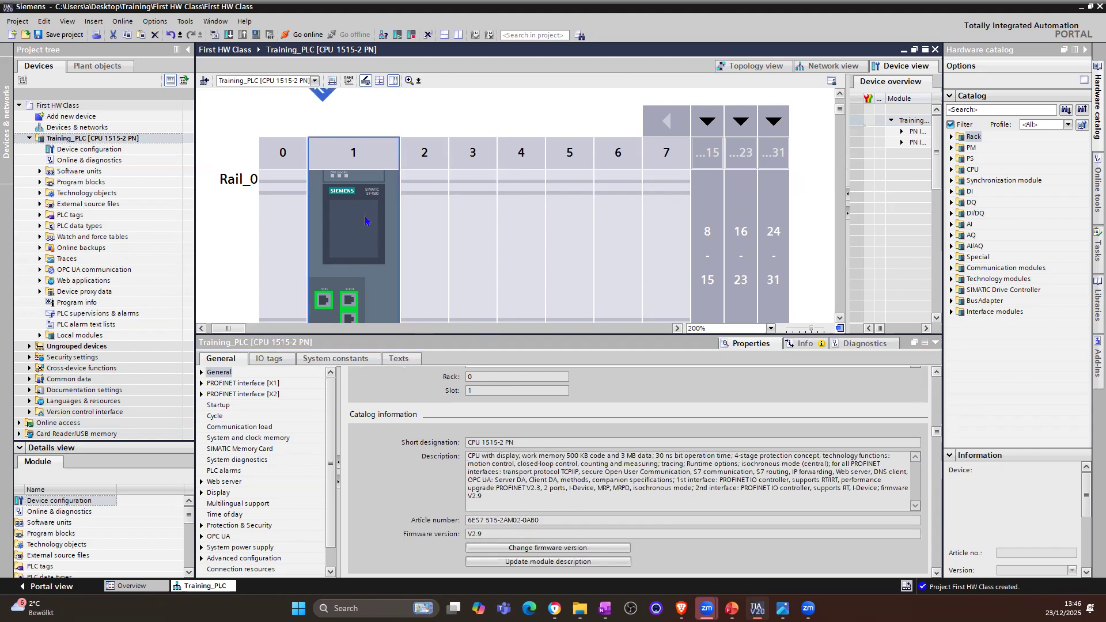
left_click(550, 522)
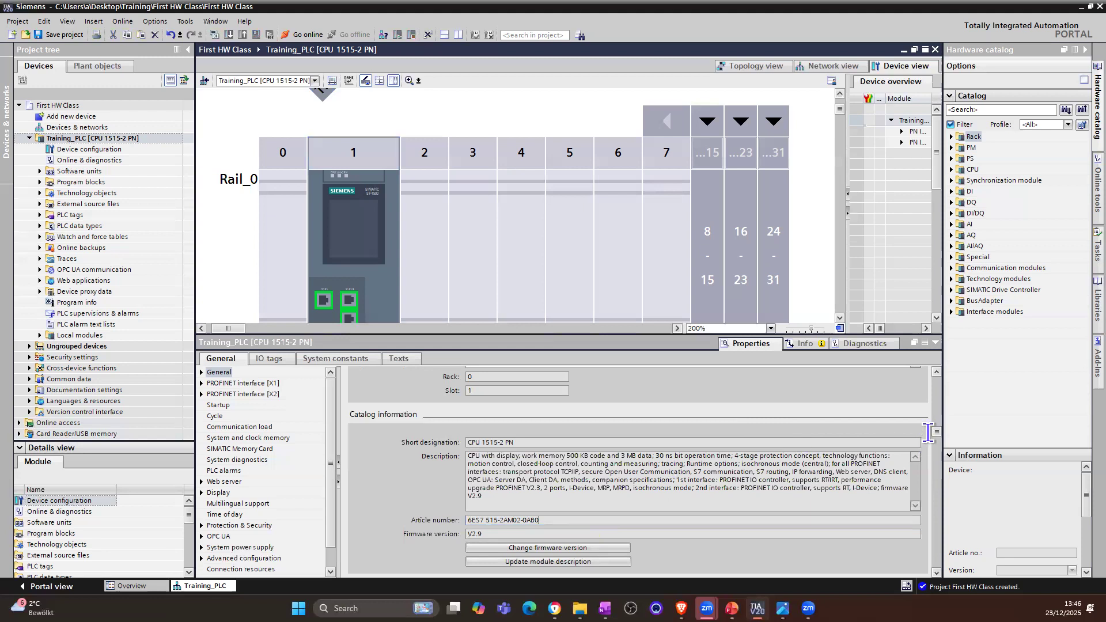
left_click(529, 535)
scroll(942, 465, "down", 3)
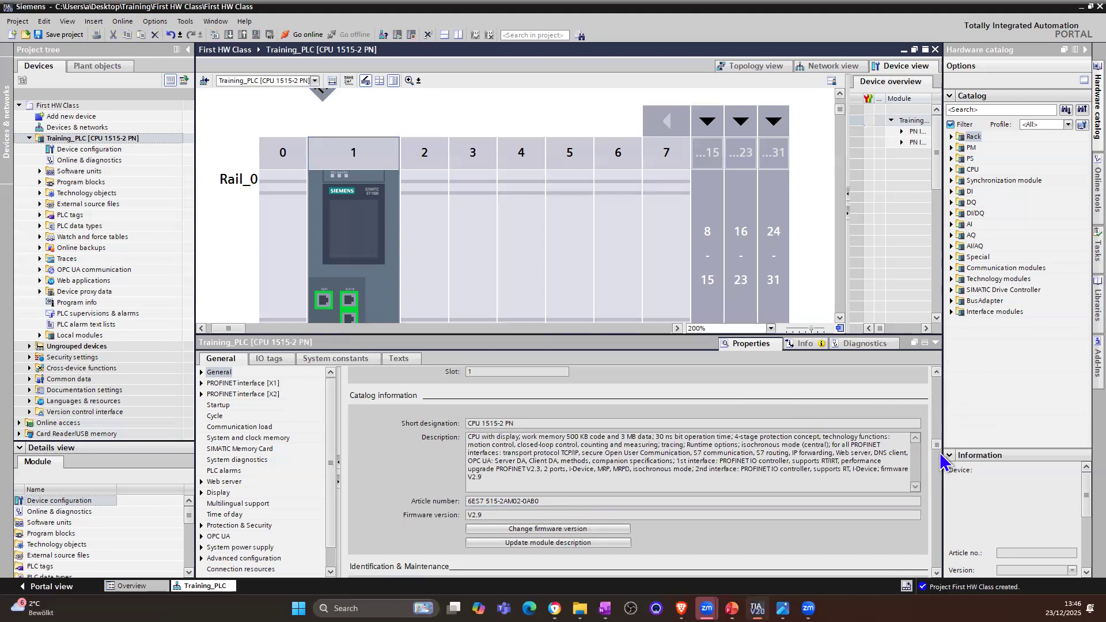
scroll(946, 479, "down", 2)
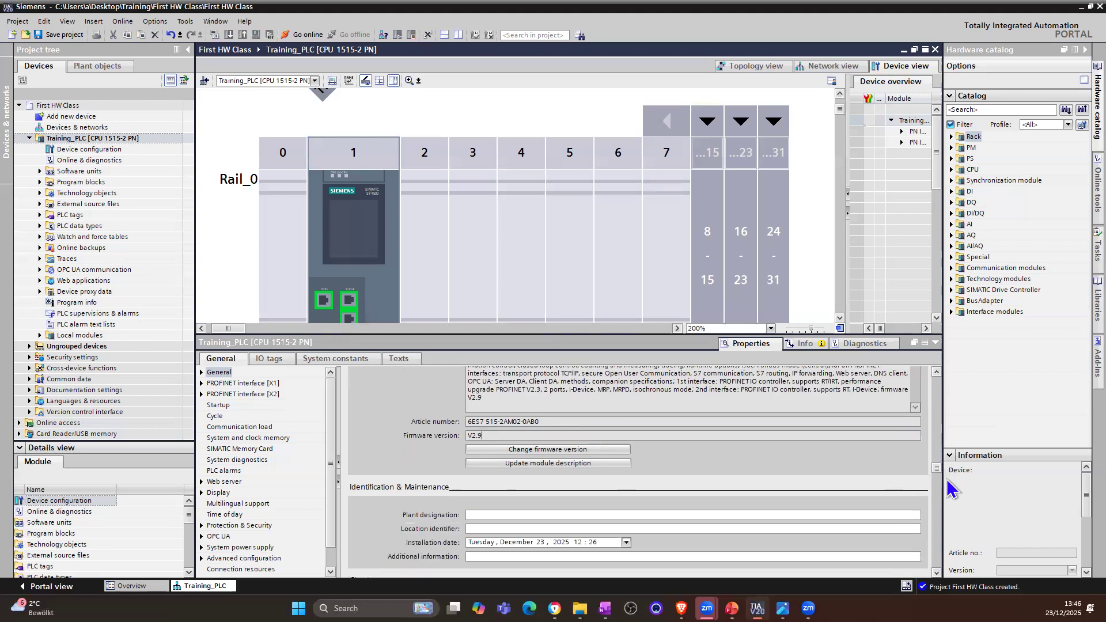
left_click_drag(948, 491, 949, 503)
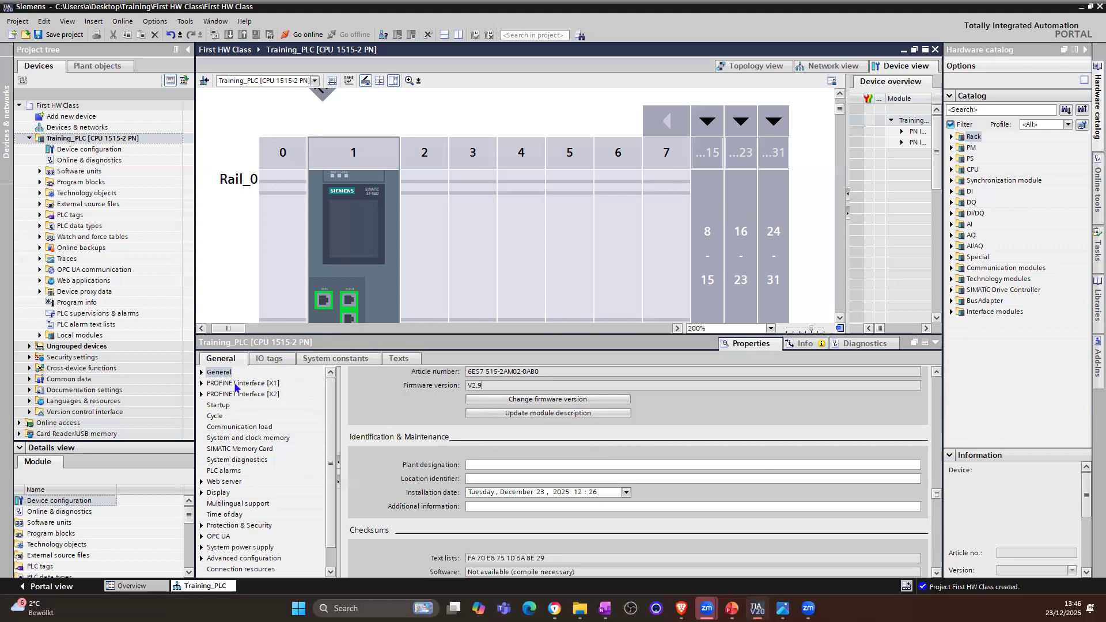
Step: Examine the general properties of PROFINET interfaces [X1] and [X2] and the IPv4 settings of [X1]
left_click(235, 383)
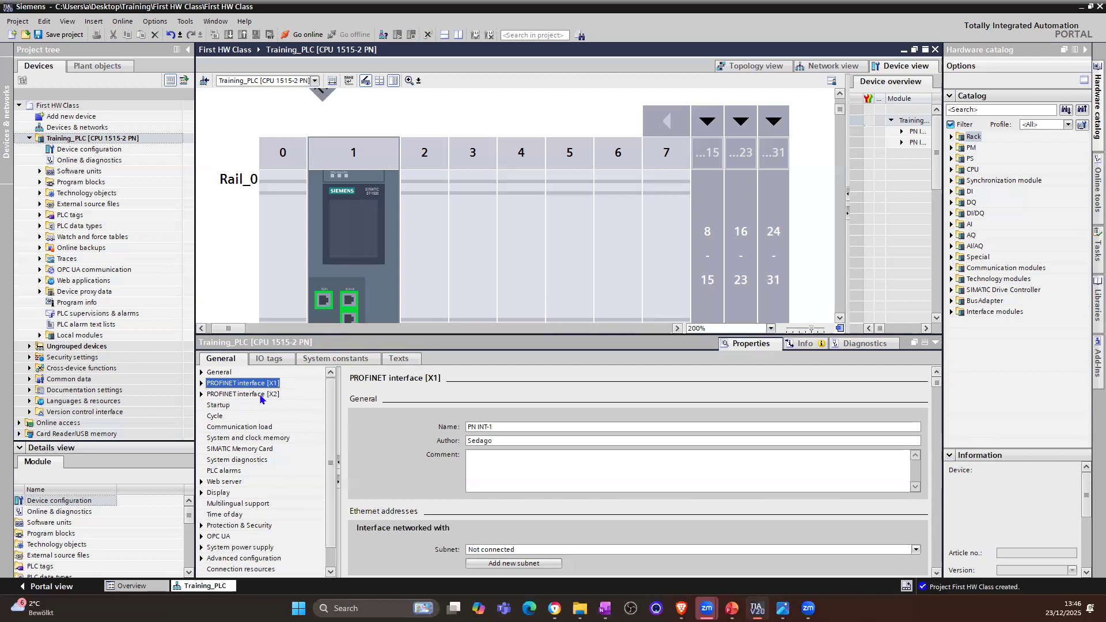
left_click(260, 396)
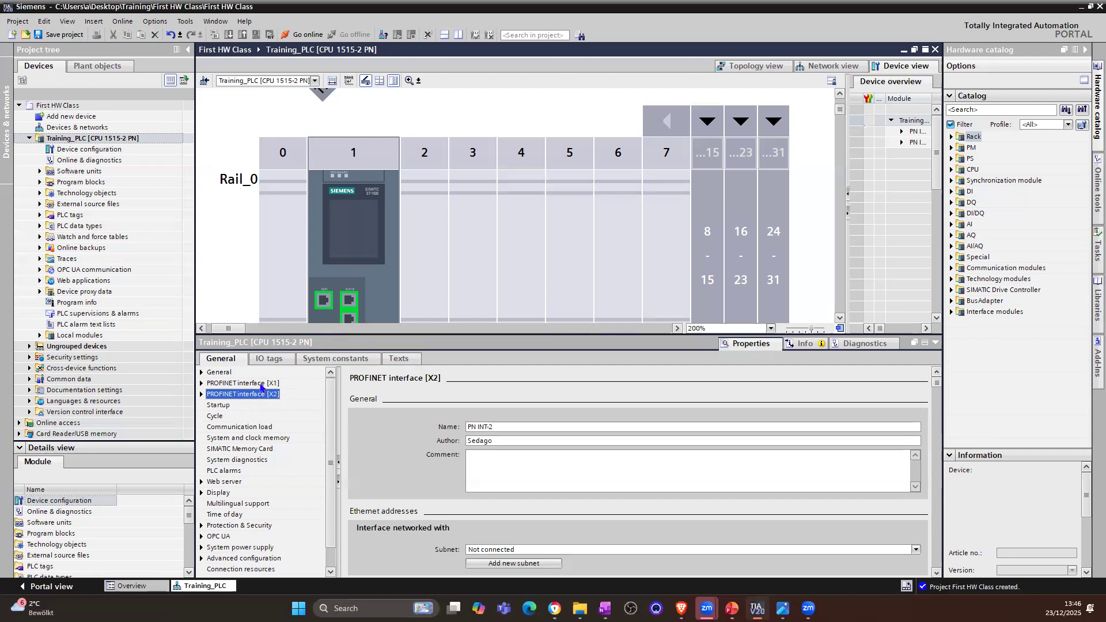
left_click(260, 385)
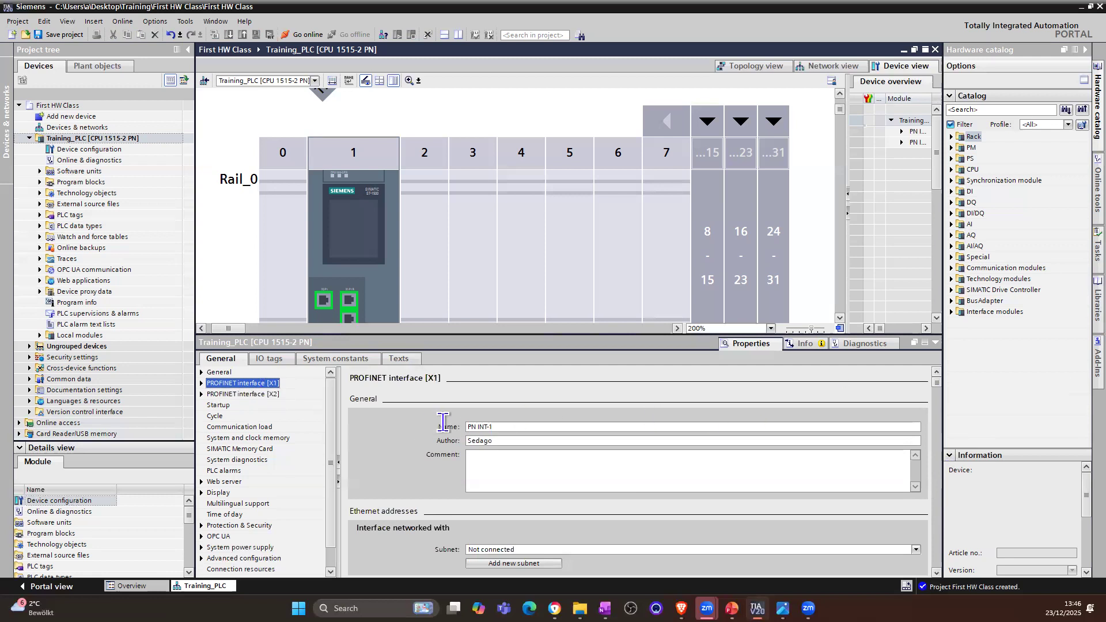
left_click(504, 426)
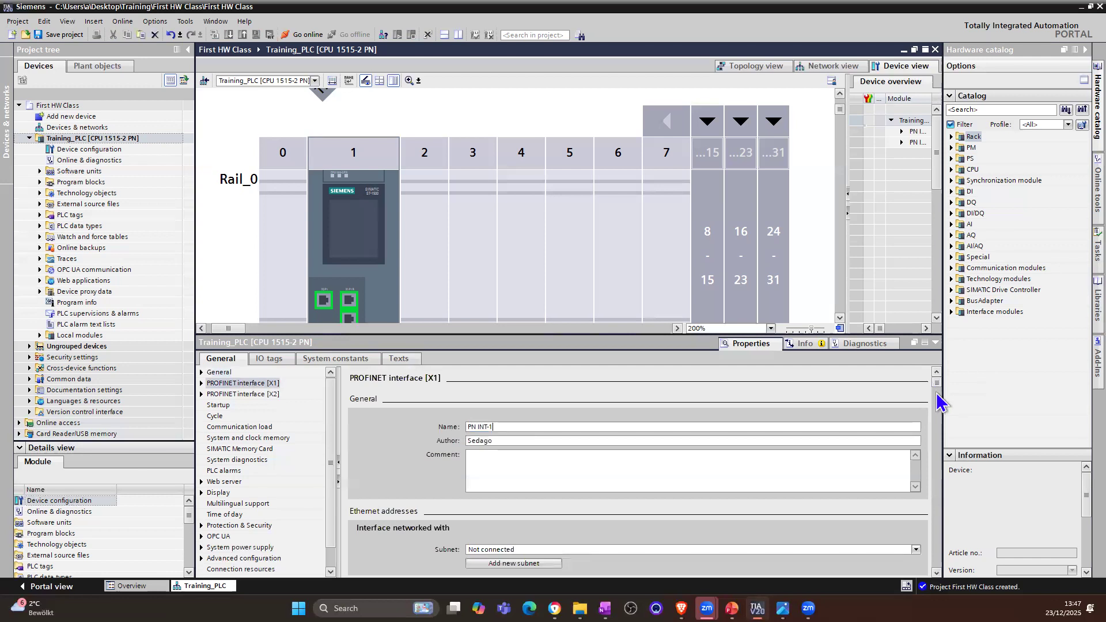
scroll(937, 412, "down", 5)
scroll(938, 412, "down", 2)
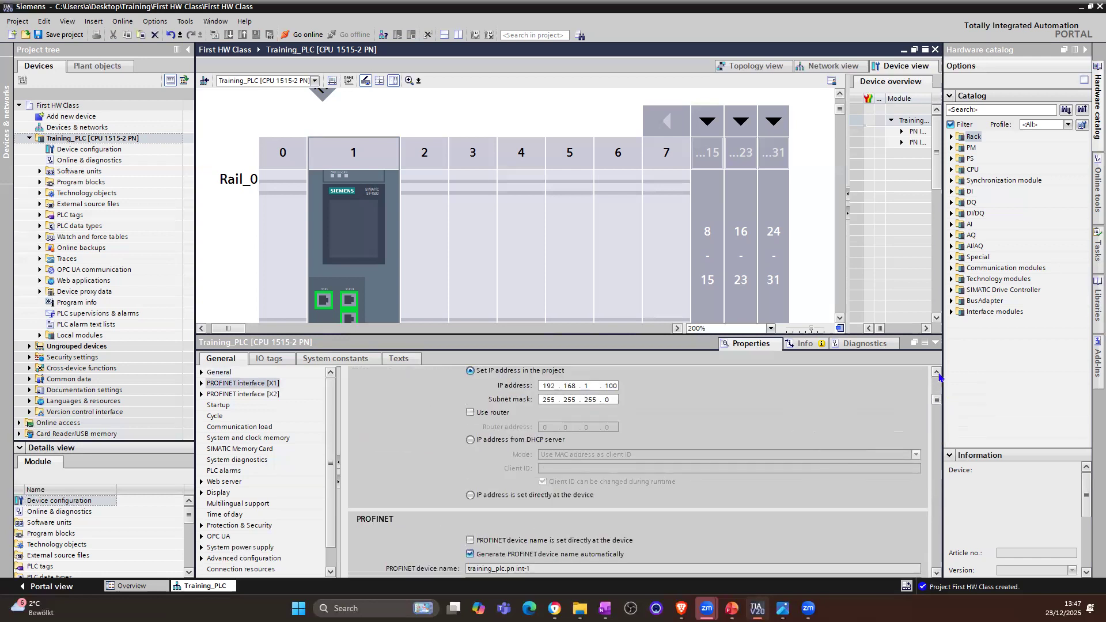
scroll(937, 383, "up", 3)
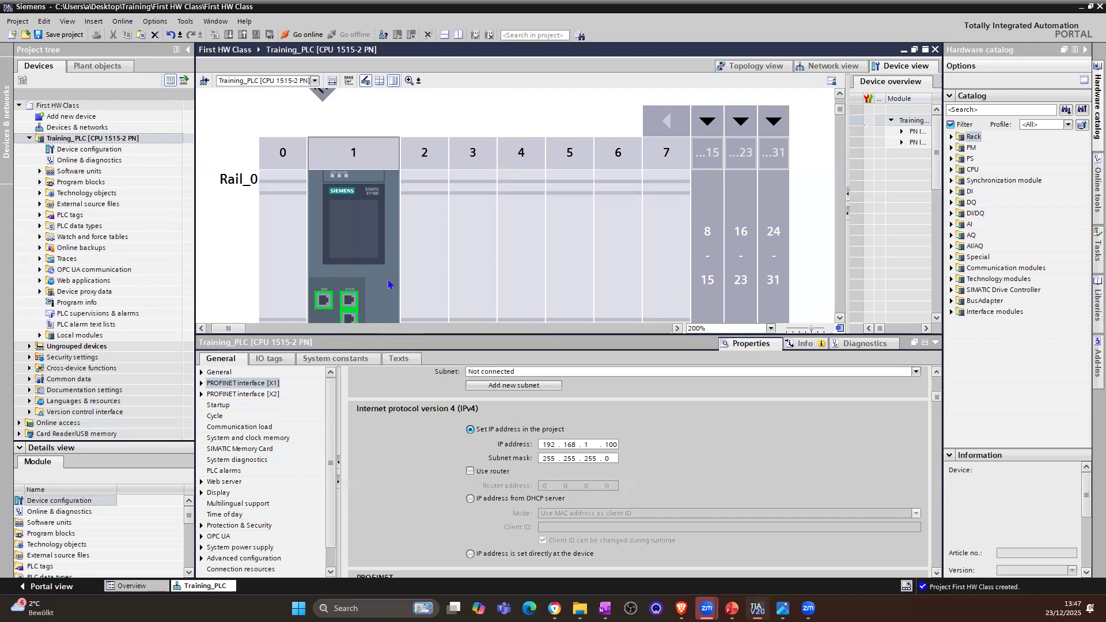
Step: Inspect the Ethernet addresses of PROFINET interface [X1], both from its port on the CPU and from the CPU's own properties
left_click(248, 388)
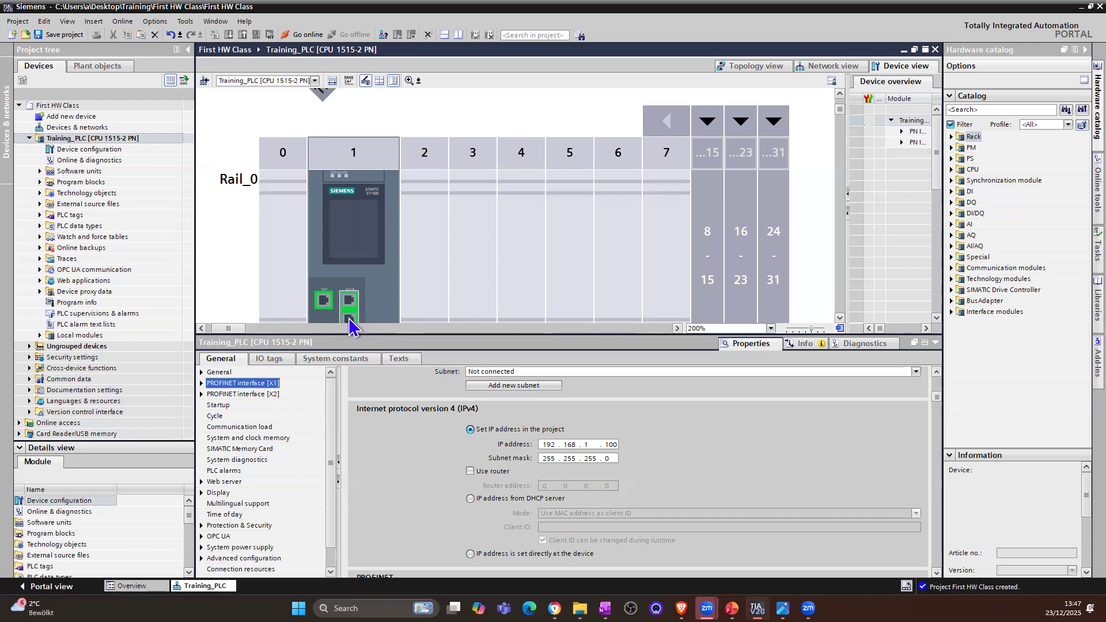
left_click(350, 305)
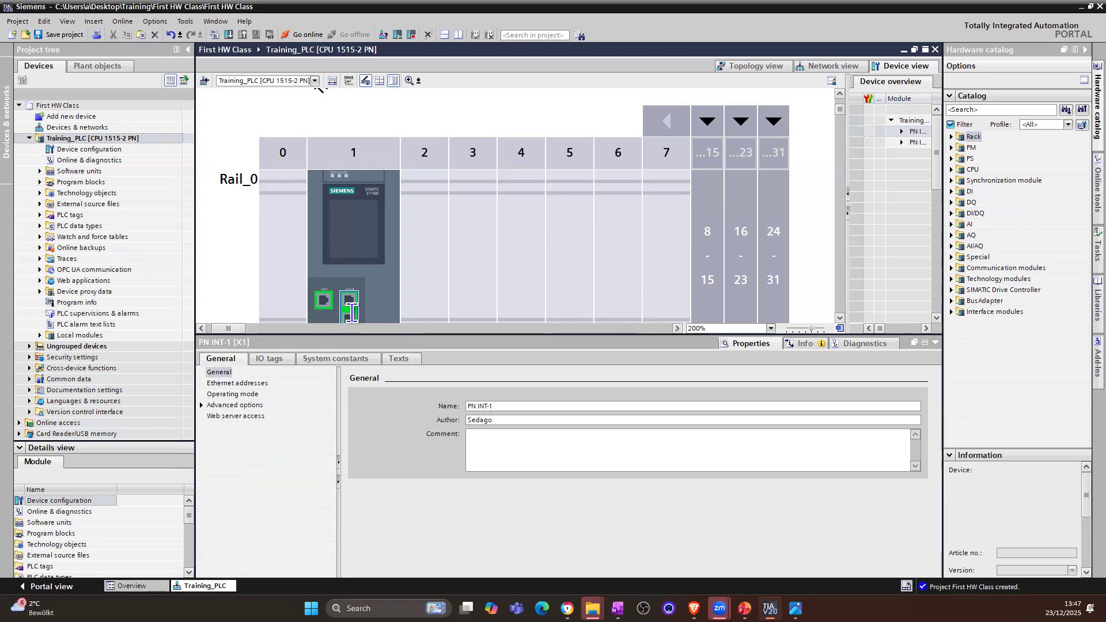
left_click(228, 387)
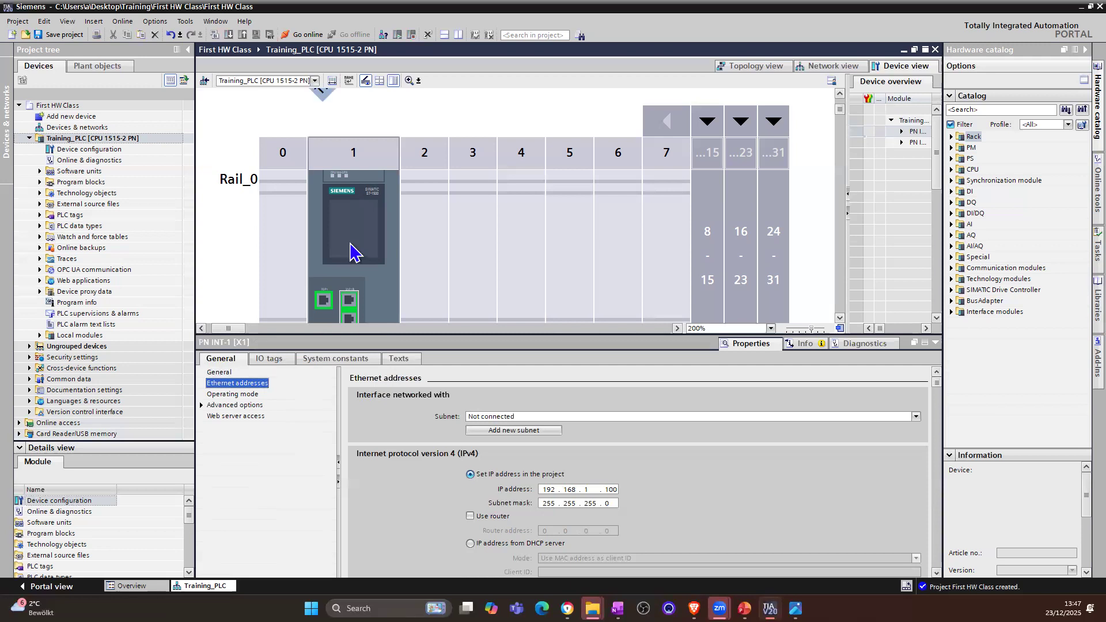
left_click(351, 252)
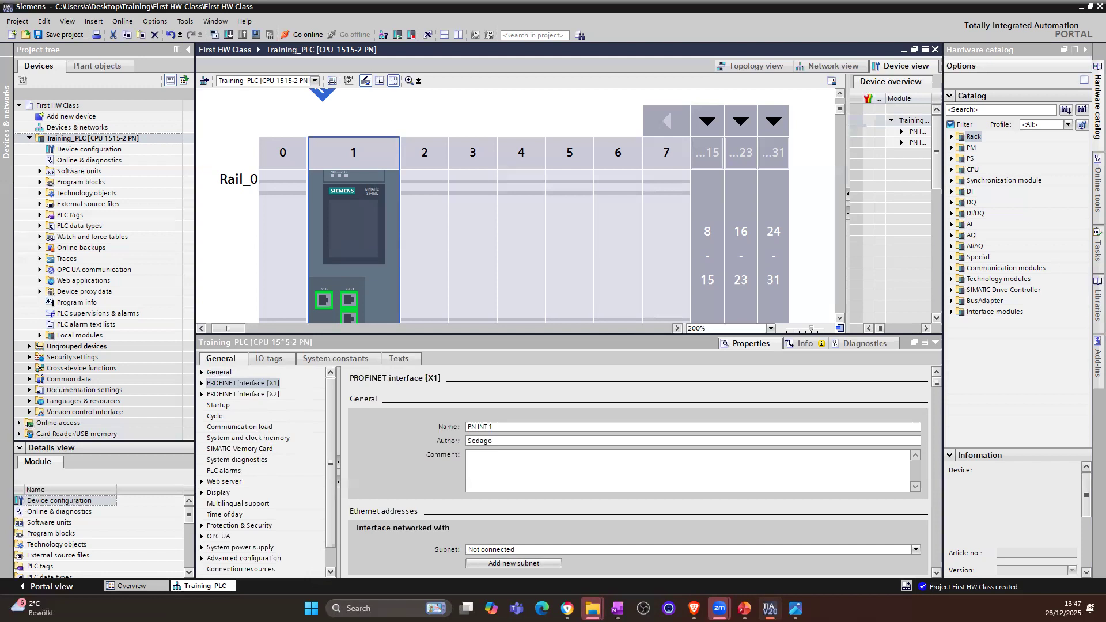
left_click(253, 384)
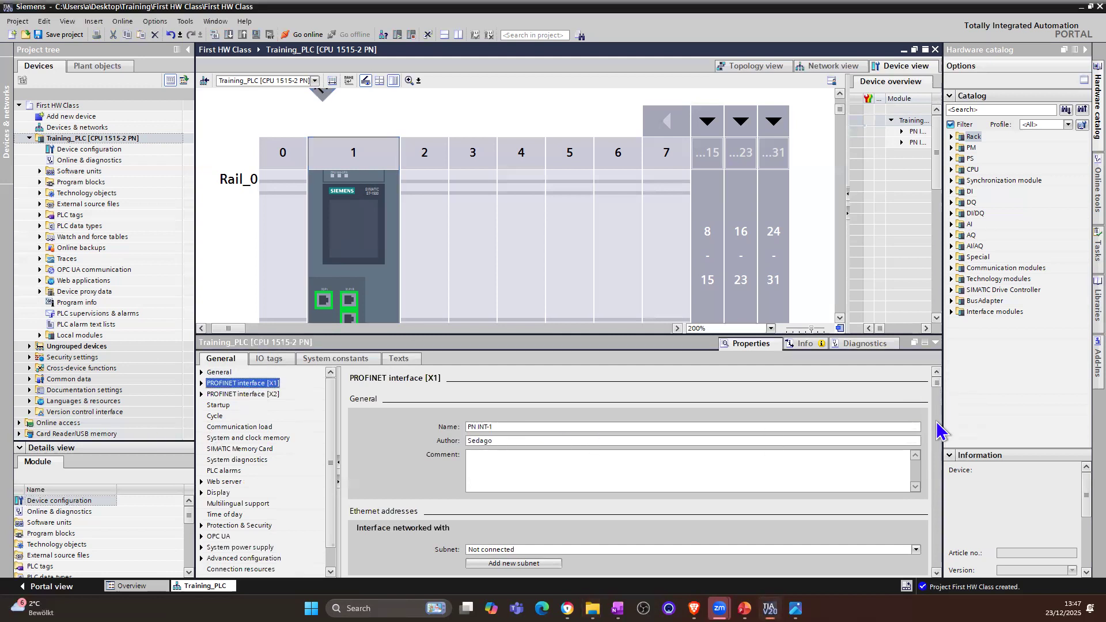
left_click(936, 573)
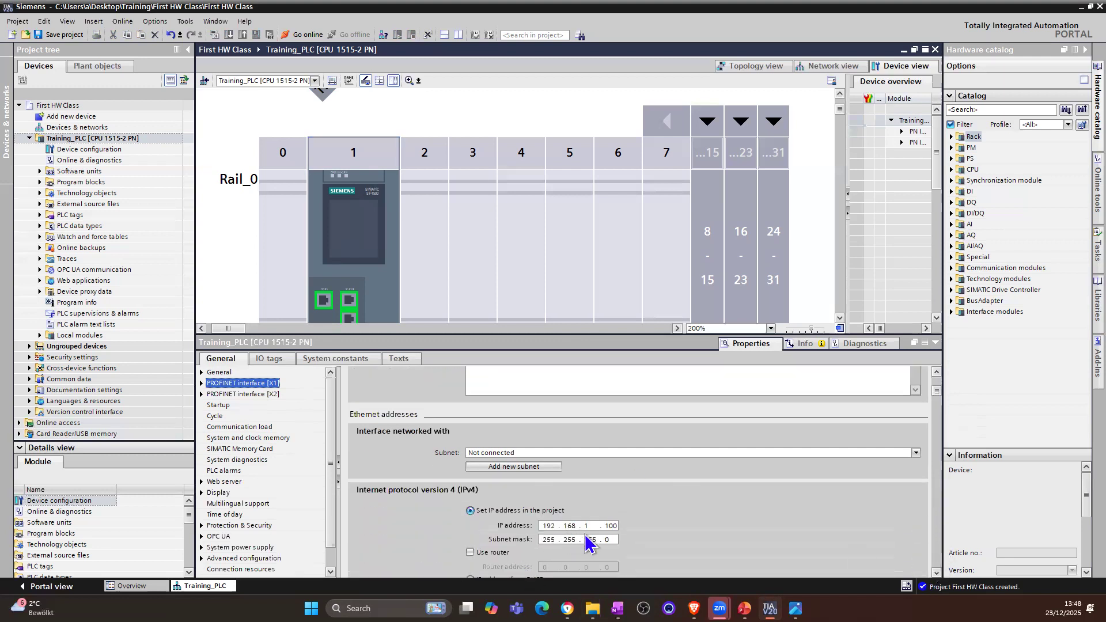
left_click(589, 527)
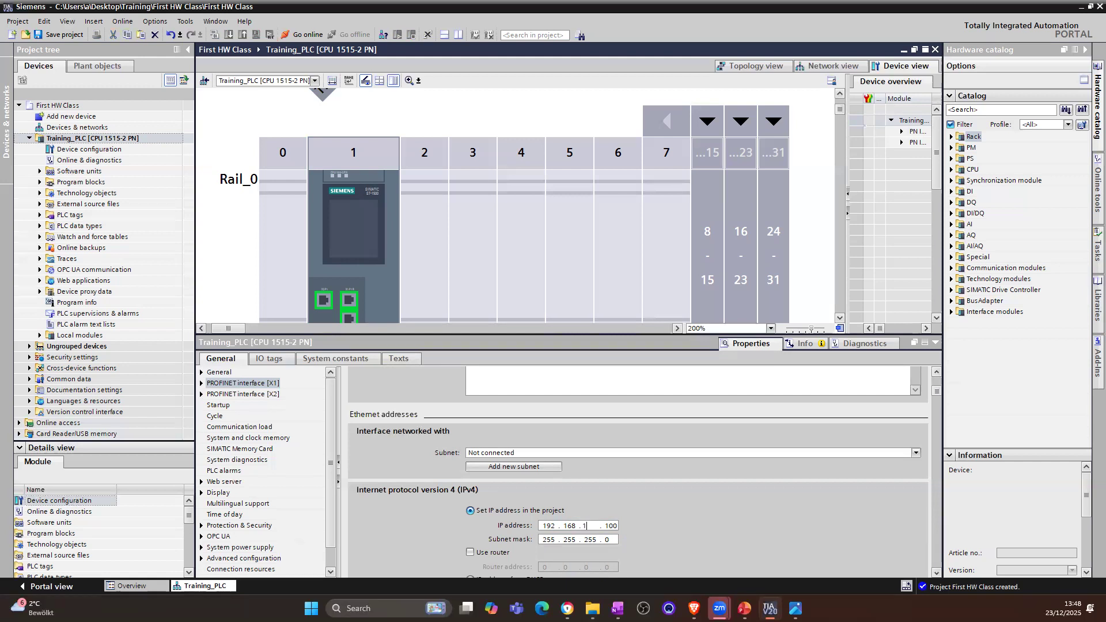
Step: Compare the IP address and subnet mask of PROFINET interface [X2] with those of interface [X1]
left_click(257, 396)
left_click(256, 396)
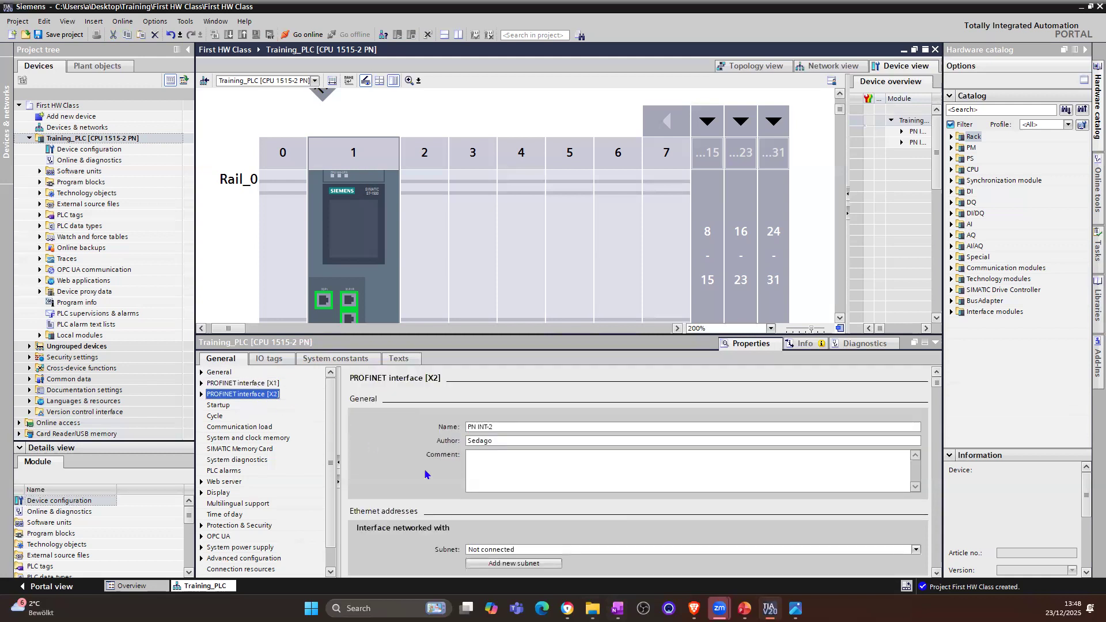
scroll(610, 516, "down", 3)
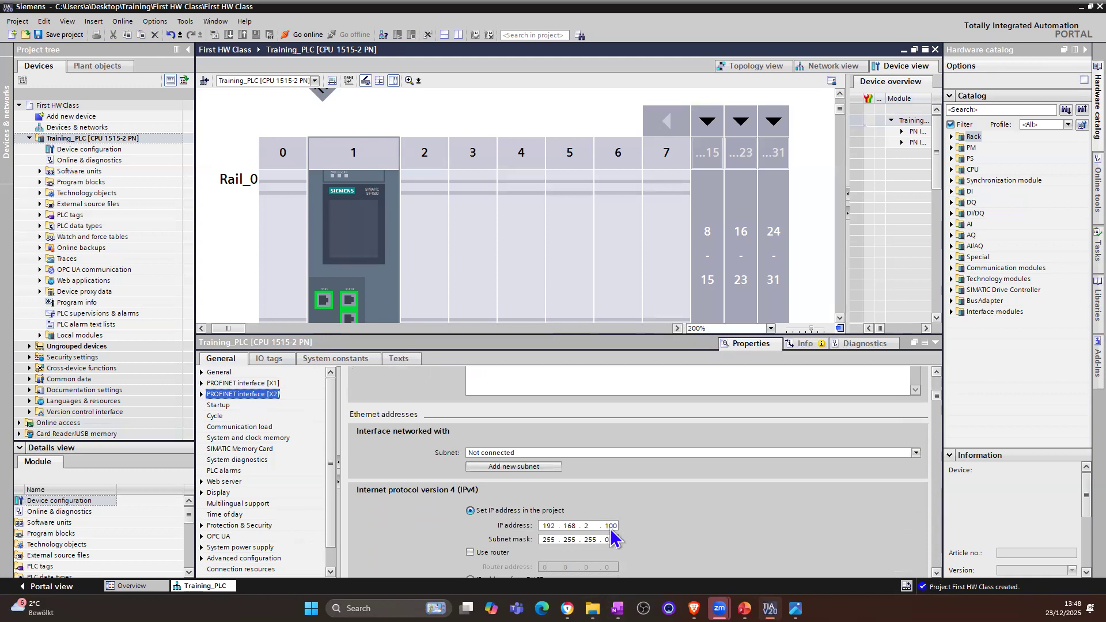
left_click(588, 526)
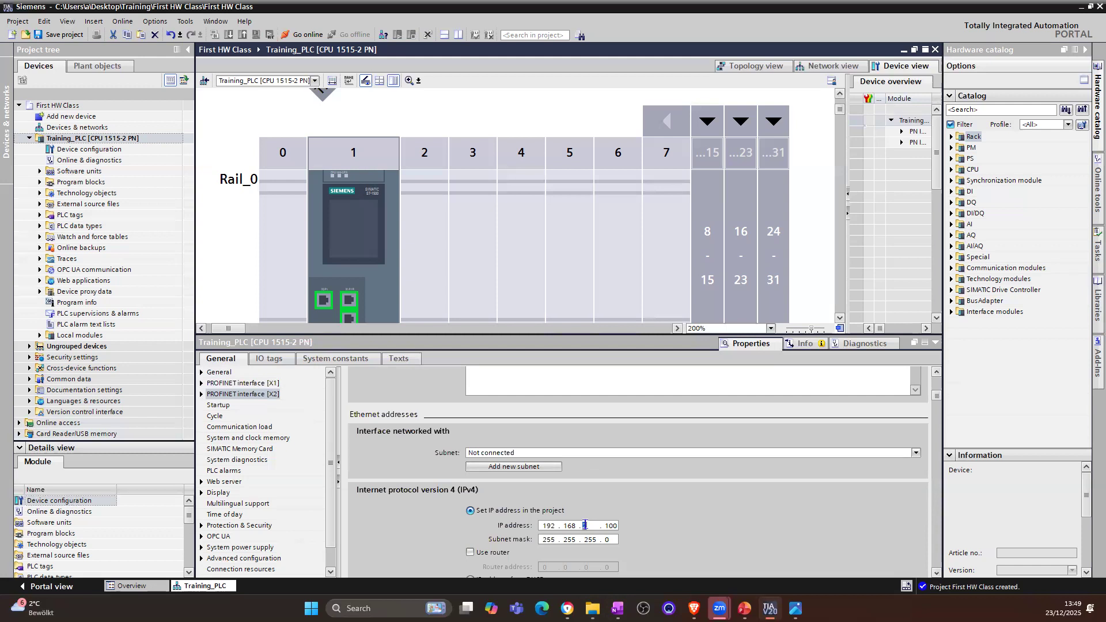
left_click(256, 385)
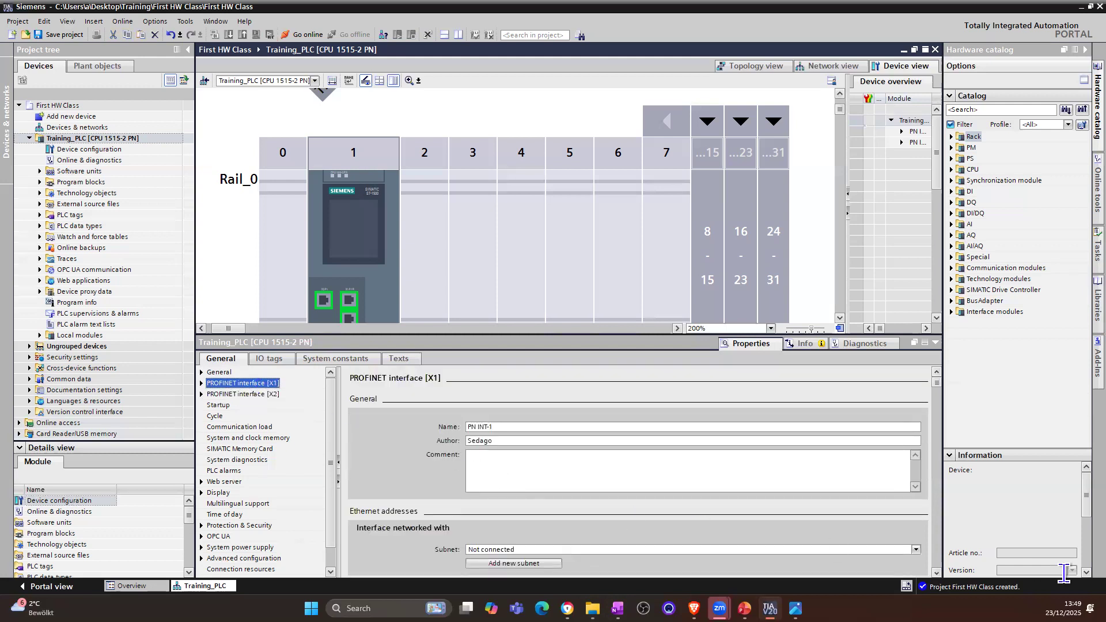
scroll(936, 572, "down", 3)
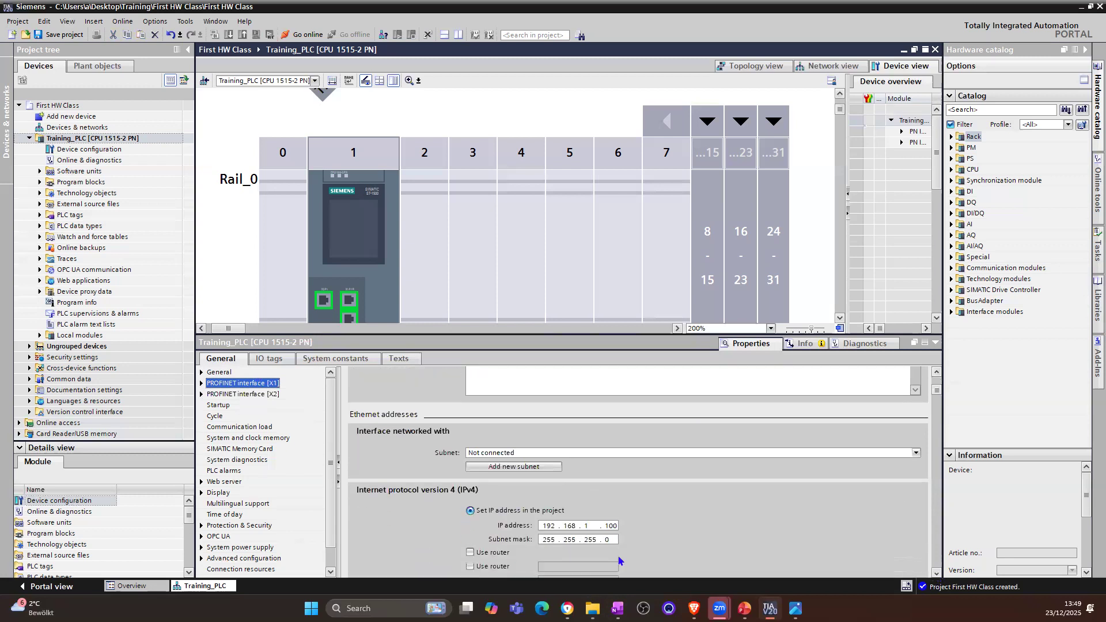
Step: Try to set the IP address of PROFINET interface [X2] to 192.168.1.100, in the same subnet as [X1]
left_click(254, 396)
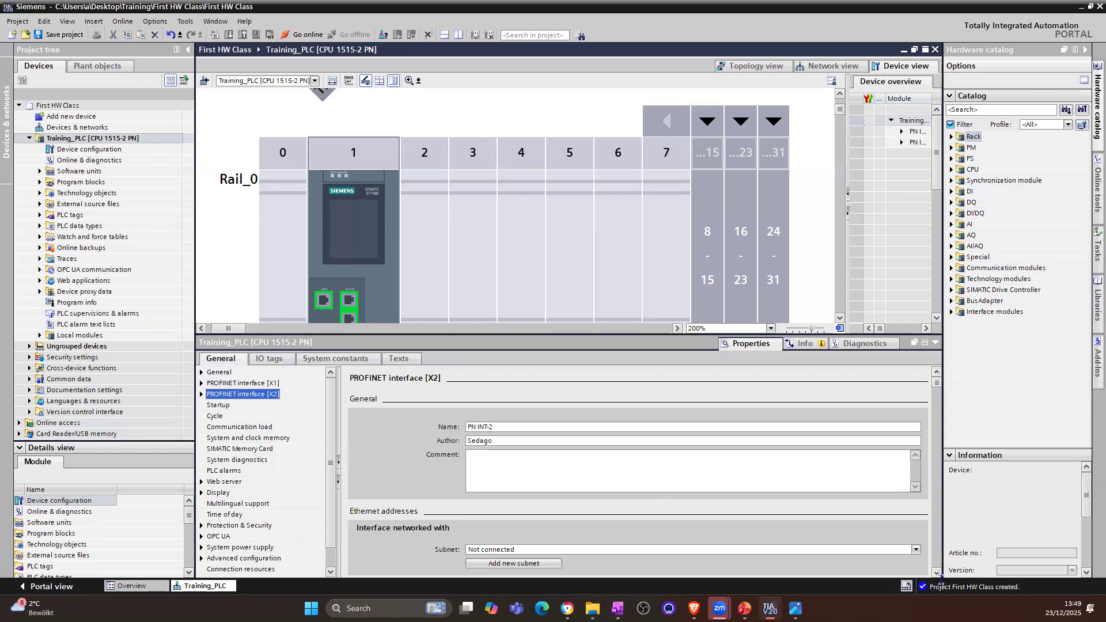
scroll(935, 577, "down", 1)
scroll(936, 577, "down", 2)
double_click(584, 539)
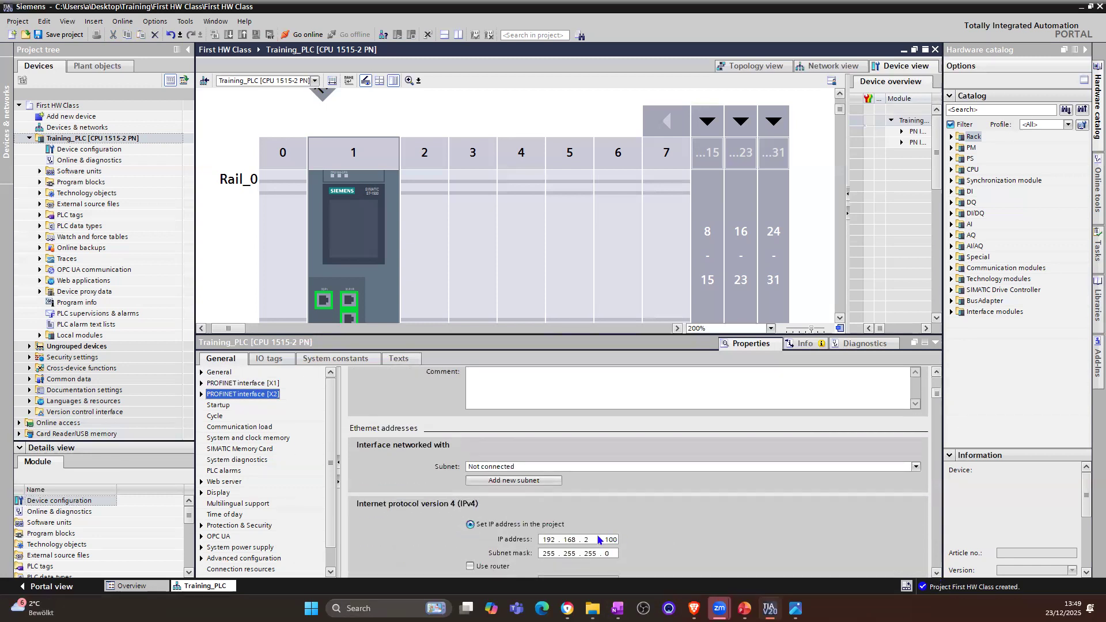
type("1")
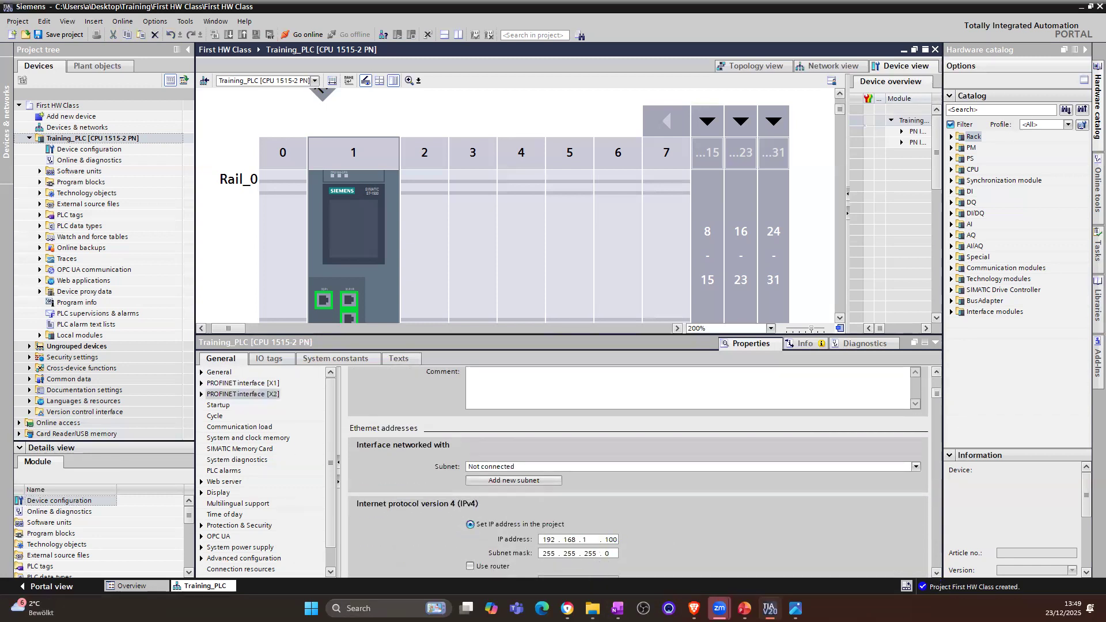
key("Return")
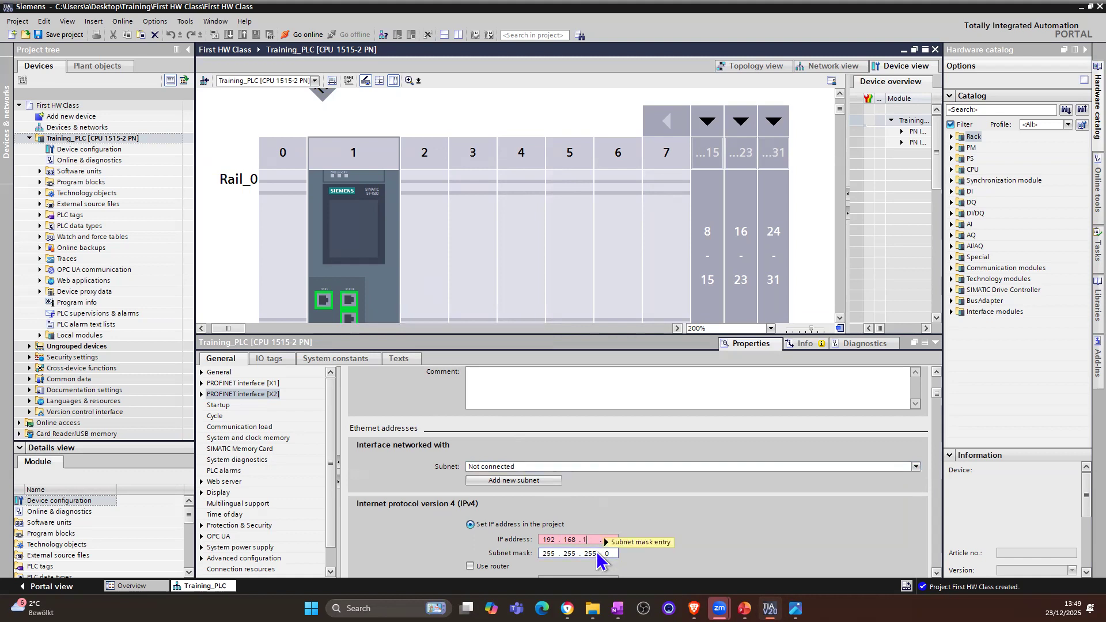
Step: Set the IP address of PROFINET interface [X2] to 192.168.3.100 and replace it with 192.168.4.100
type("3 . 100")
key("Return")
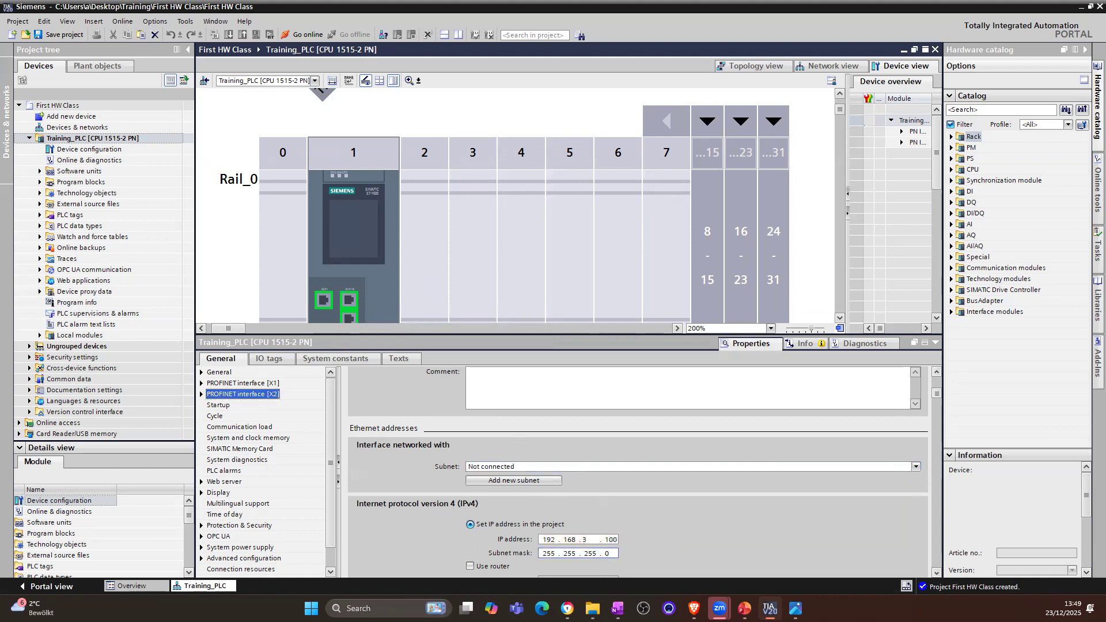
left_click(584, 539)
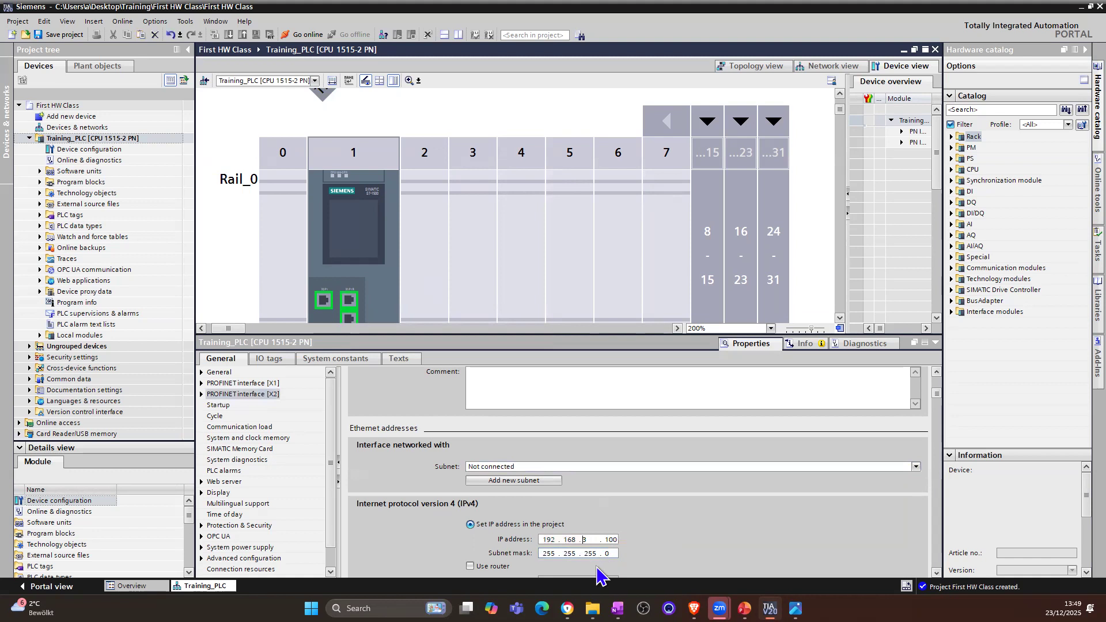
key("BackSpace")
type("4")
key("Return")
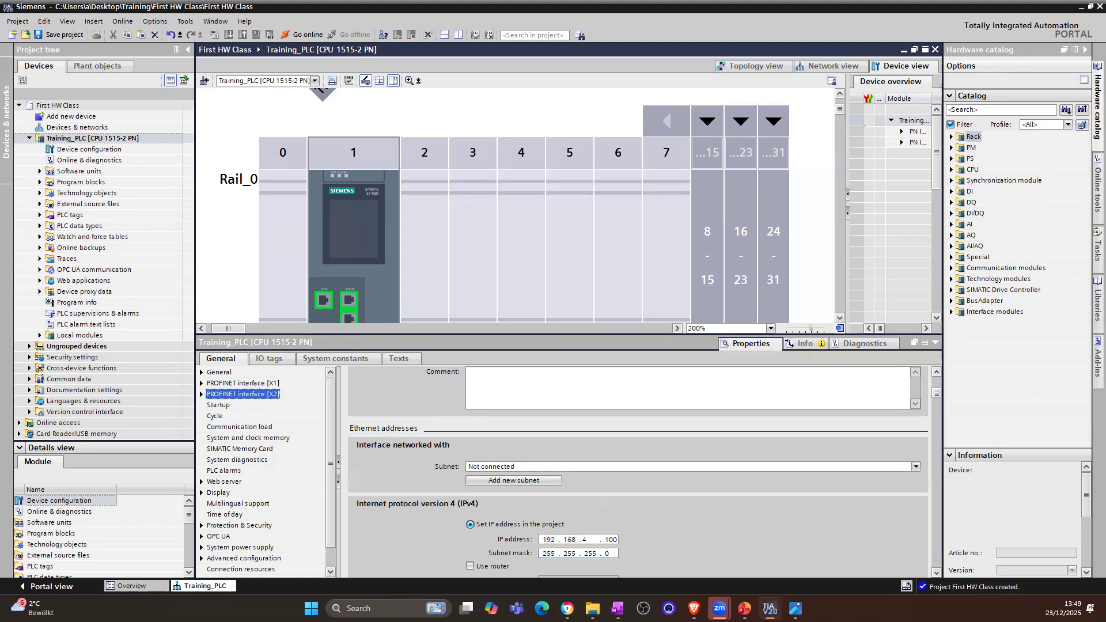
Step: Try 150, 250, 254 and 255 in turn as the third octet of PROFINET interface [X2]'s IP address
left_click(586, 539)
key("BackSpace")
type("150")
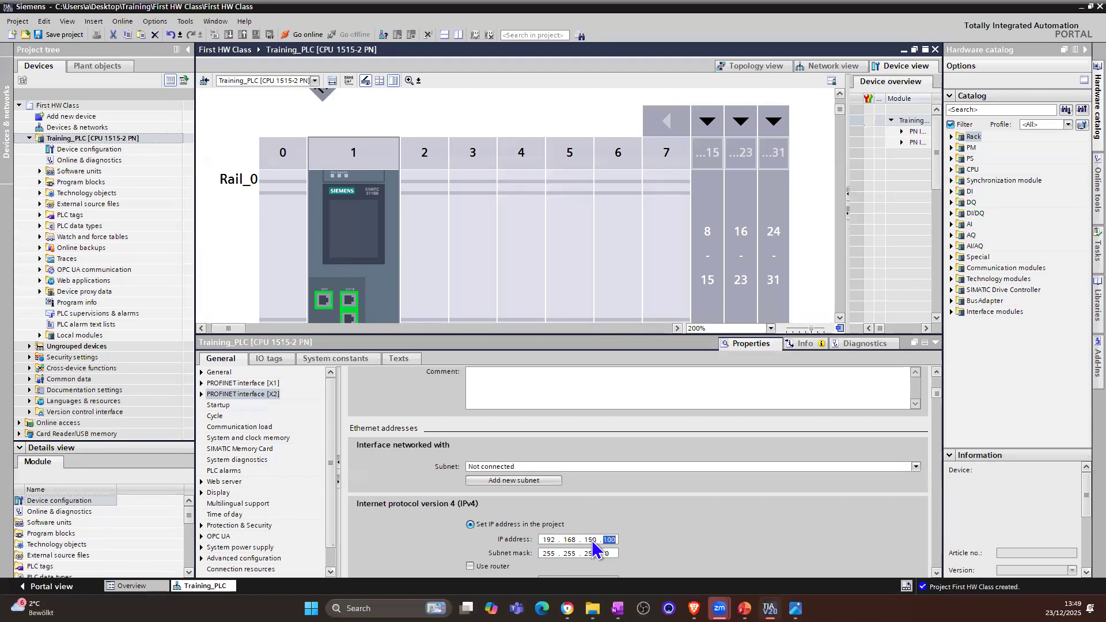
double_click(591, 541)
type("250")
key("Return")
double_click(592, 541)
type("254")
key("Return")
double_click(592, 542)
type("255")
Step: Set the IP address of PROFINET interface [X2] to 192.168.2.100
double_click(590, 541)
type("0")
key("period")
type("255")
key("BackSpace")
key("BackSpace")
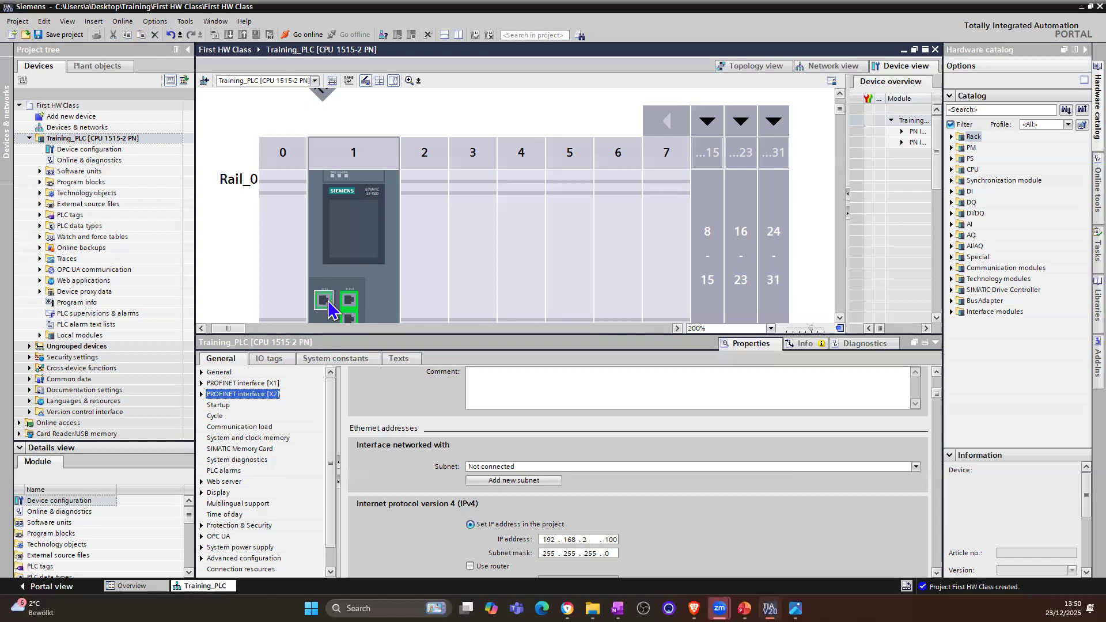
Step: Compare the IP addresses of PROFINET interfaces [X1] and [X2]
left_click(250, 384)
left_click(936, 572)
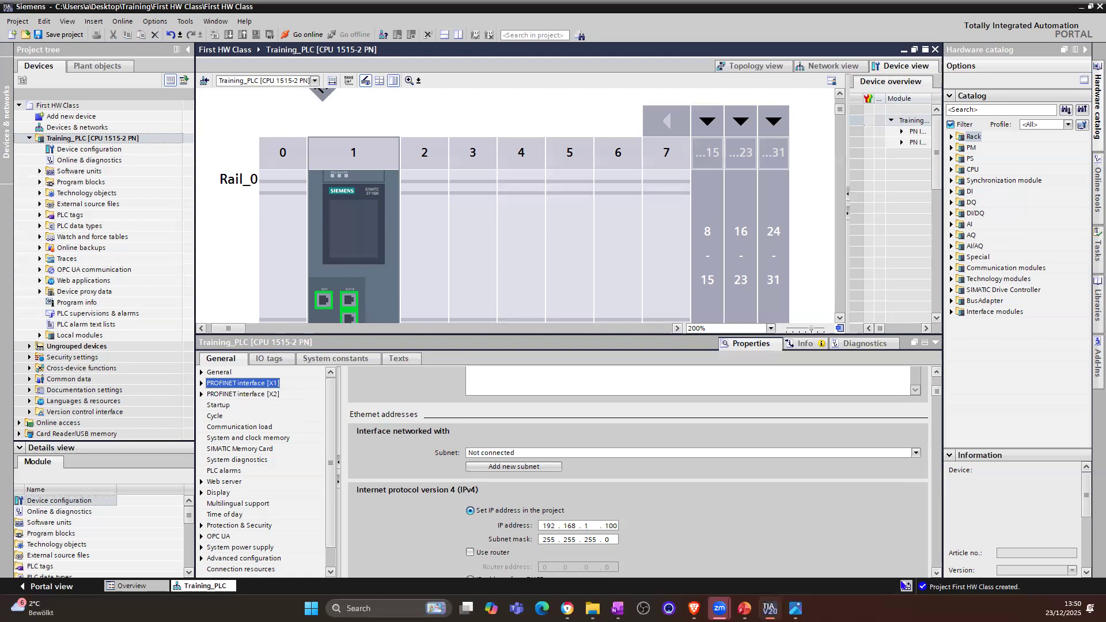
left_click(227, 394)
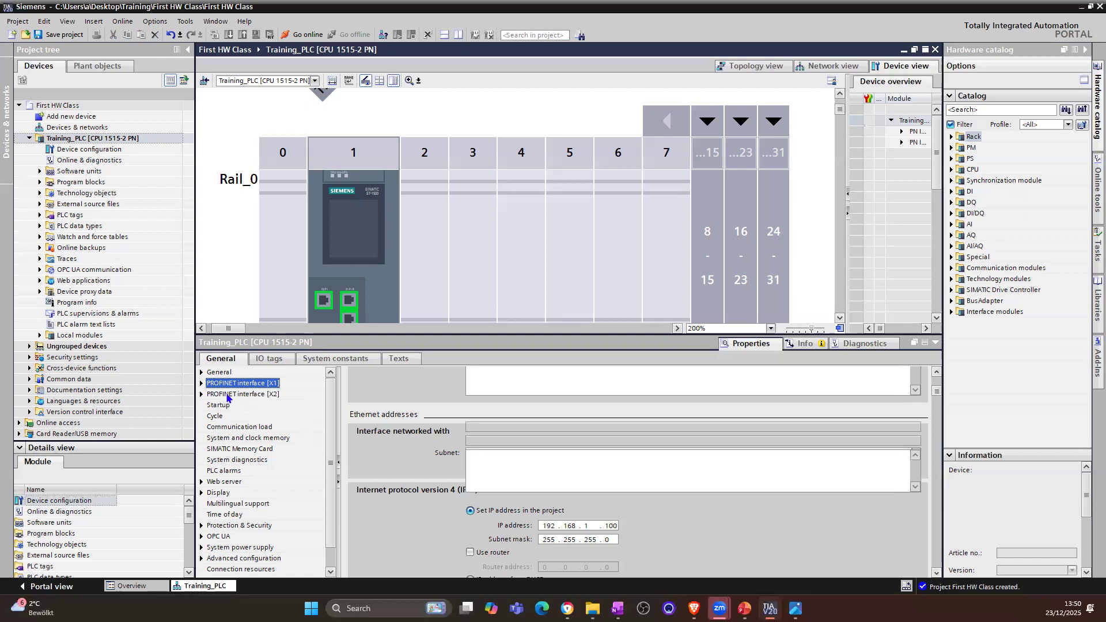
left_click(937, 573)
left_click(937, 573)
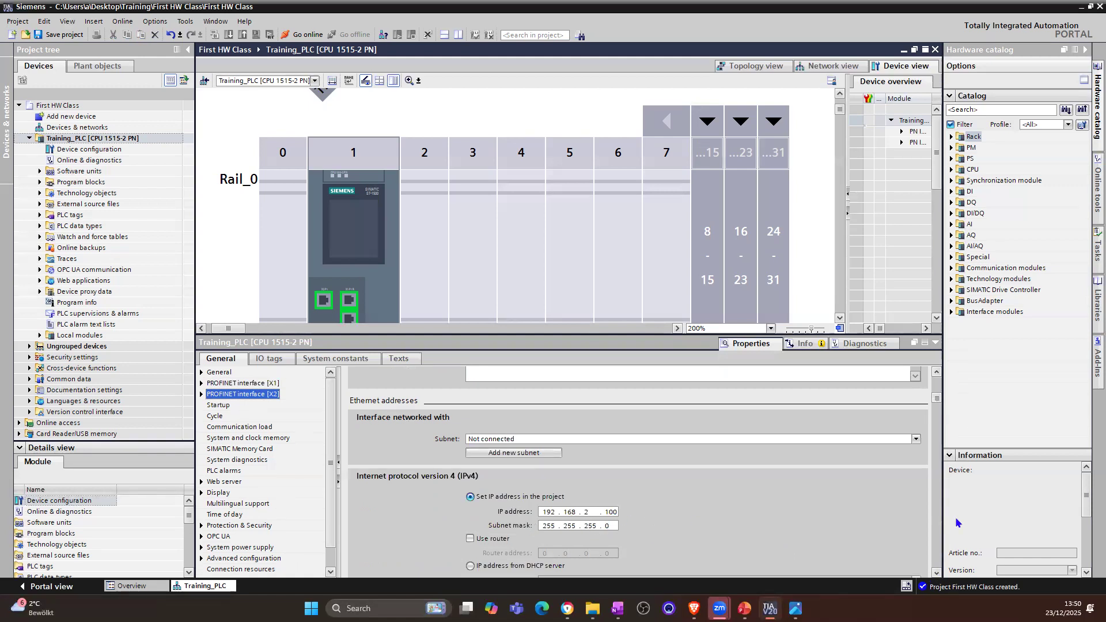
Step: Review the remaining settings of PROFINET interface [X2], including its PROFINET device name and operating mode
left_click(937, 573)
left_click(937, 573)
left_click(936, 573)
left_click(937, 572)
left_click(937, 573)
left_click(937, 572)
left_click(936, 573)
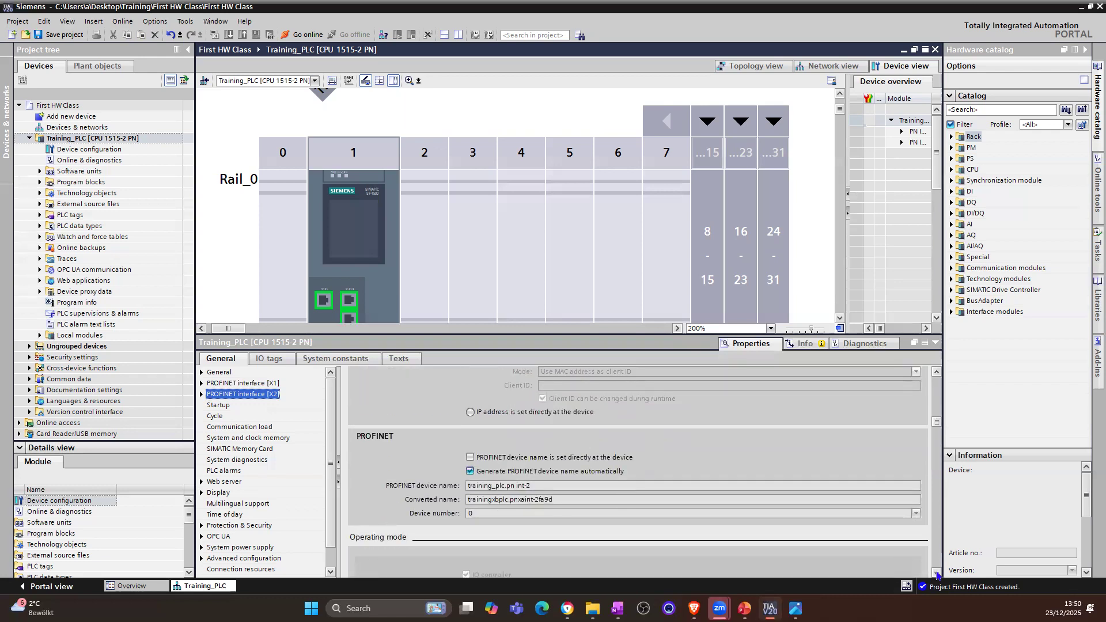
left_click(937, 574)
left_click(937, 574)
left_click(936, 574)
scroll(929, 528, "down", 1)
left_click_drag(939, 431, 939, 372)
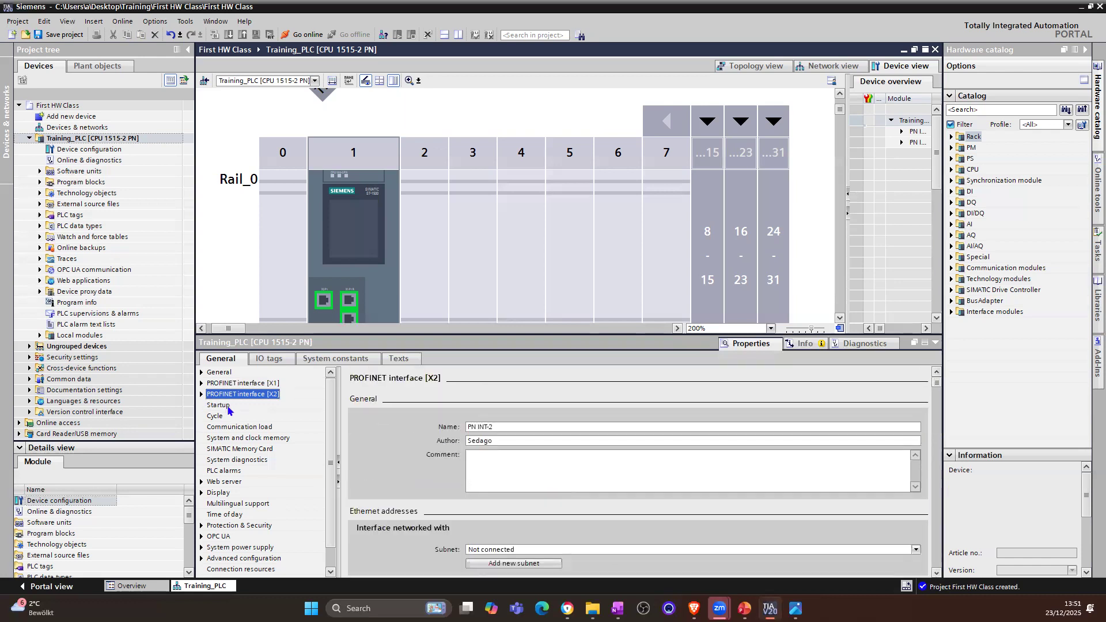
Step: Review the CPU's startup, cycle time and communication load settings
left_click(226, 406)
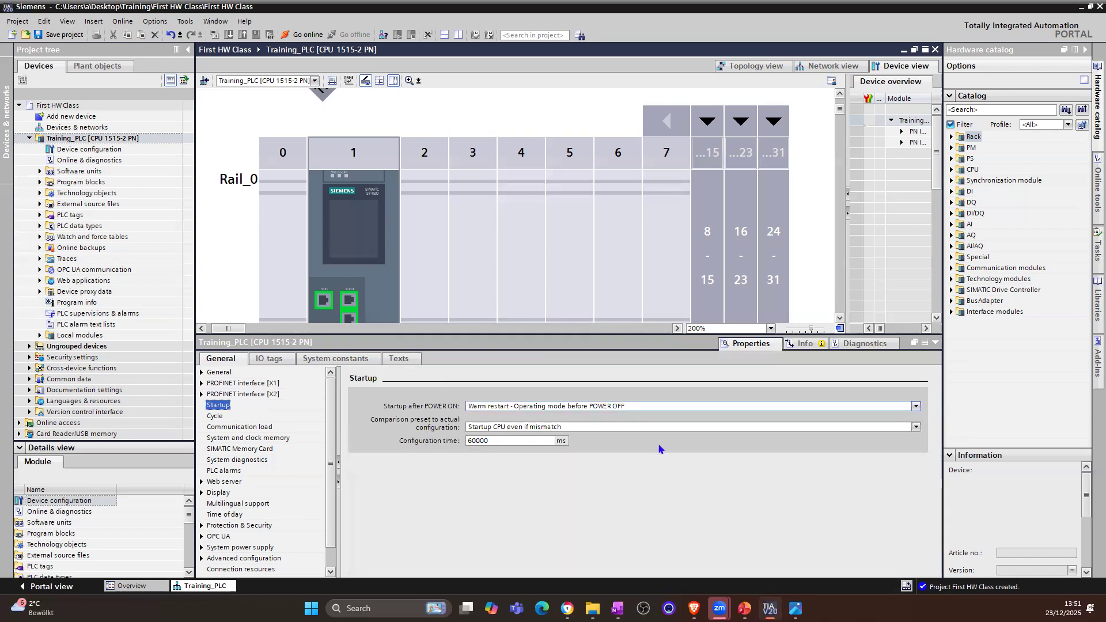
left_click(214, 417)
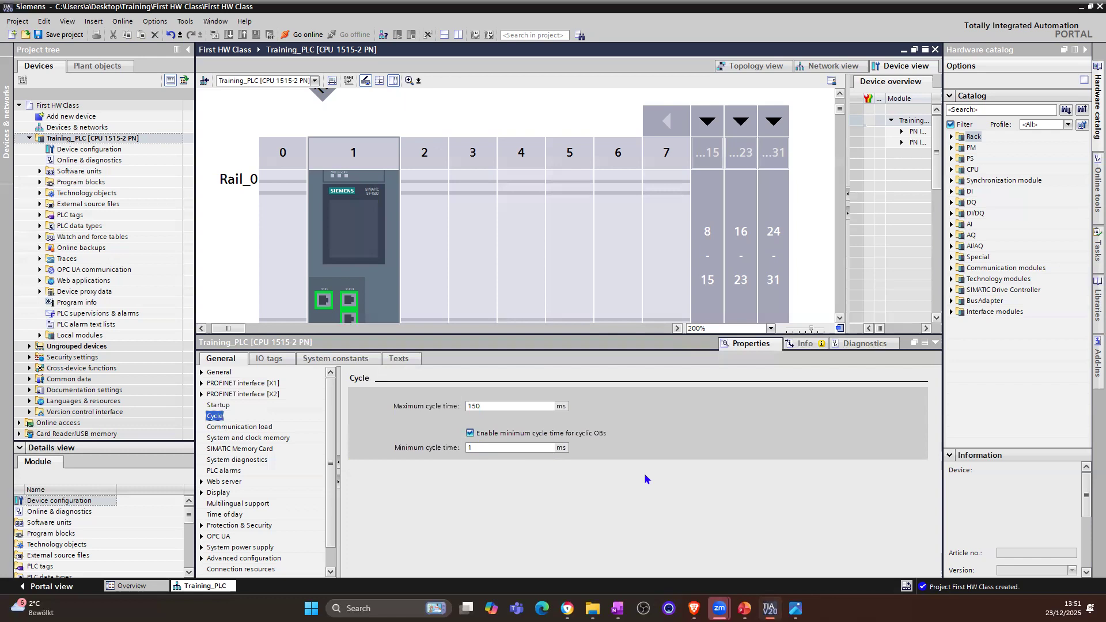
left_click(260, 428)
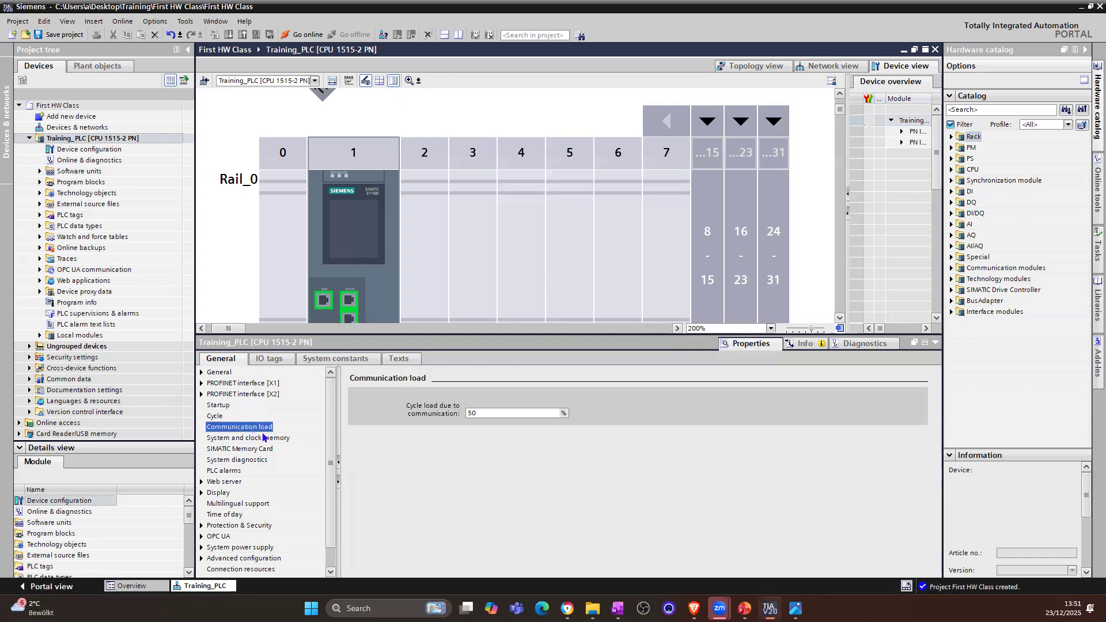
Step: Examine the CPU's system memory bits and clock memory bits with their byte addresses
left_click(265, 439)
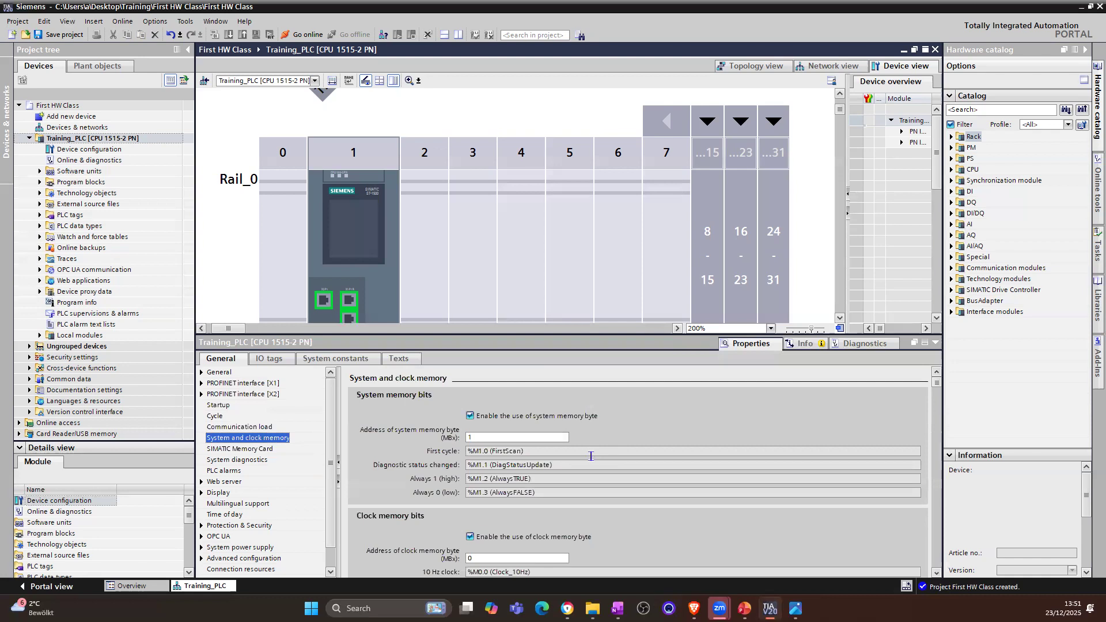
scroll(593, 496, "down", 3)
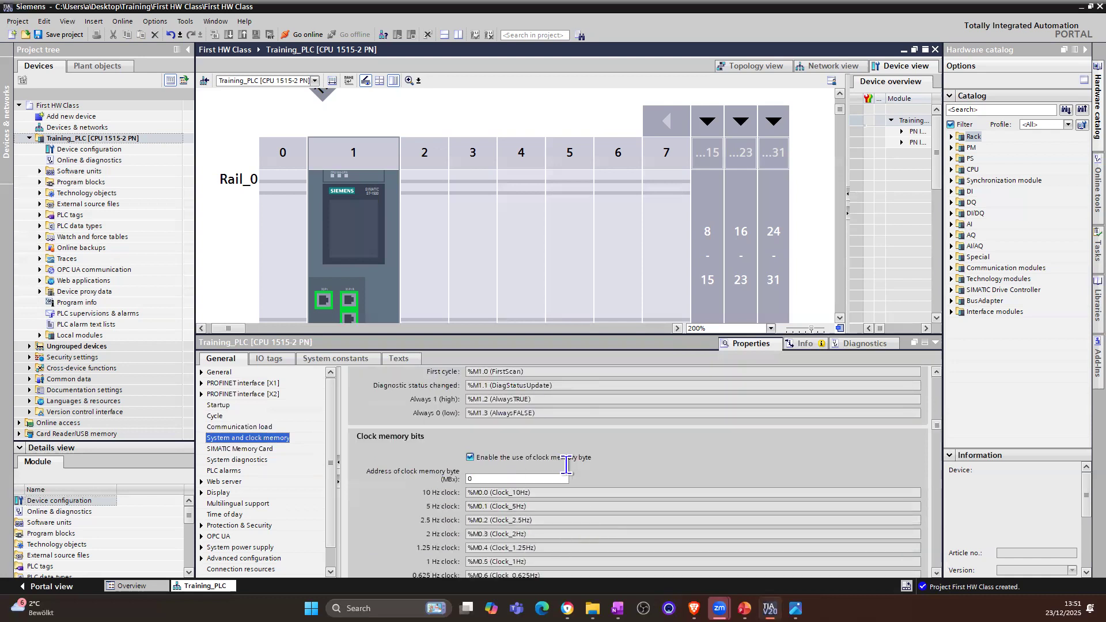
scroll(614, 459, "down", 2)
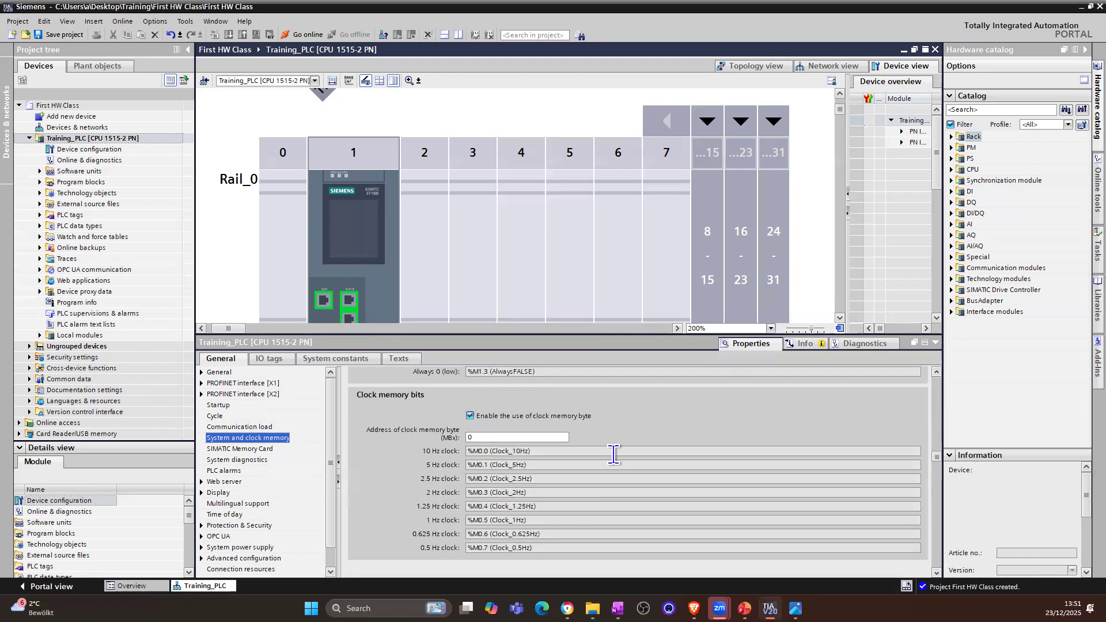
scroll(614, 455, "down", 2)
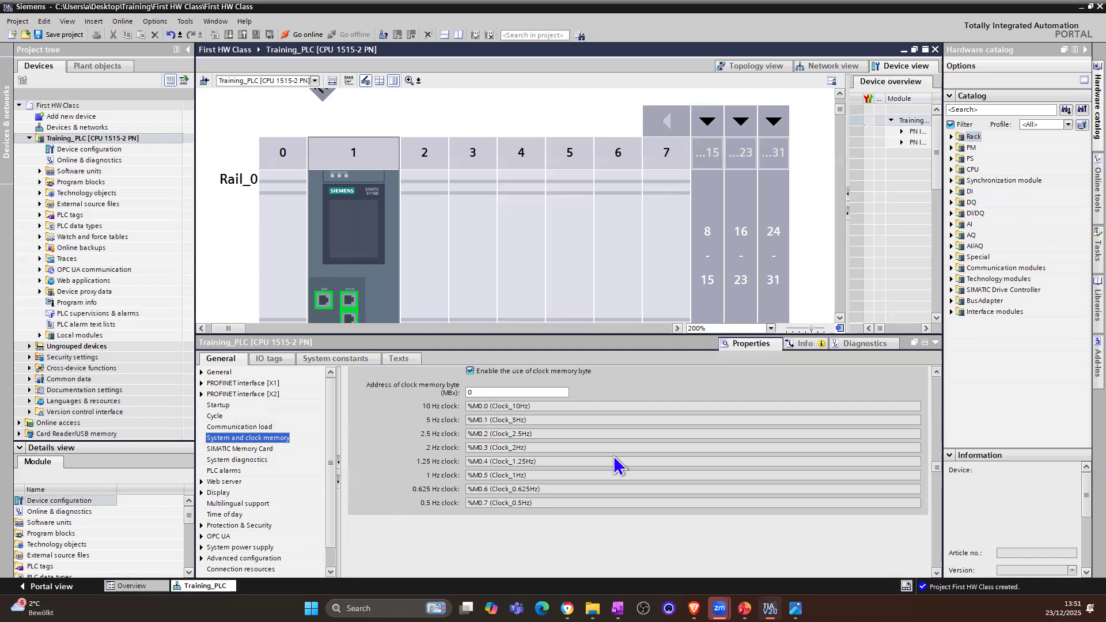
scroll(614, 456, "up", 3)
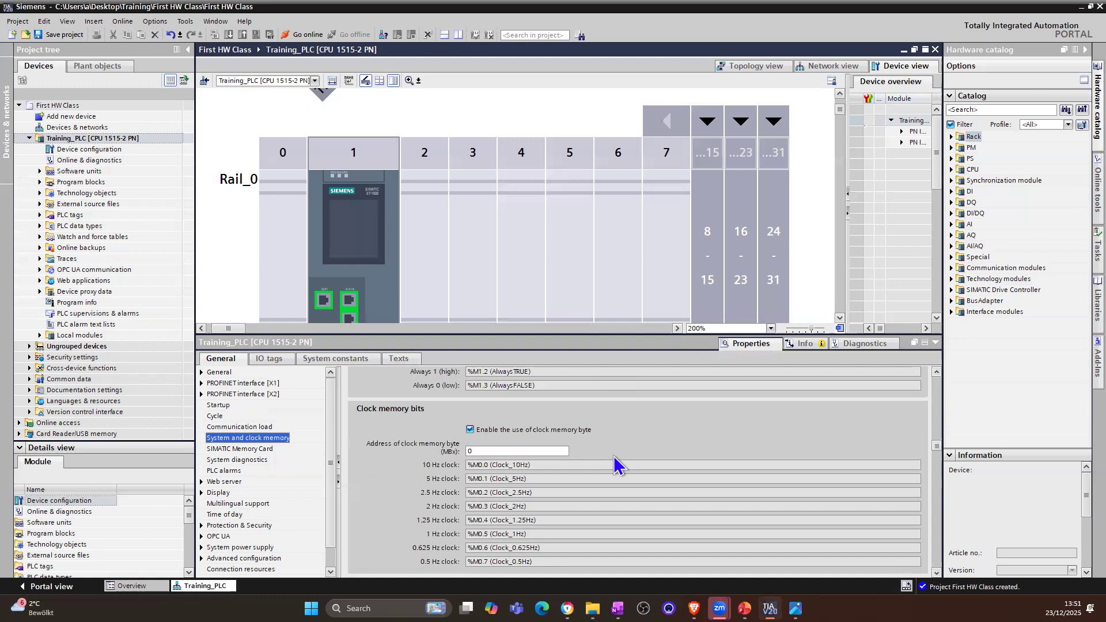
Step: Review the CPU's SIMATIC Memory Card, system diagnostics, PLC alarms and web server settings
left_click(262, 452)
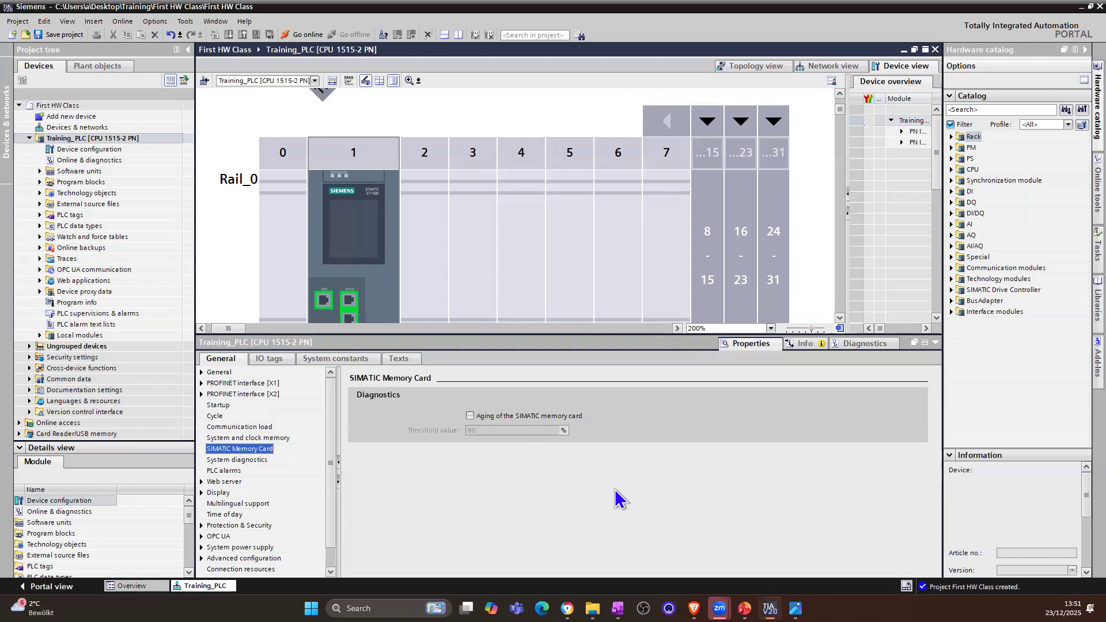
left_click(237, 459)
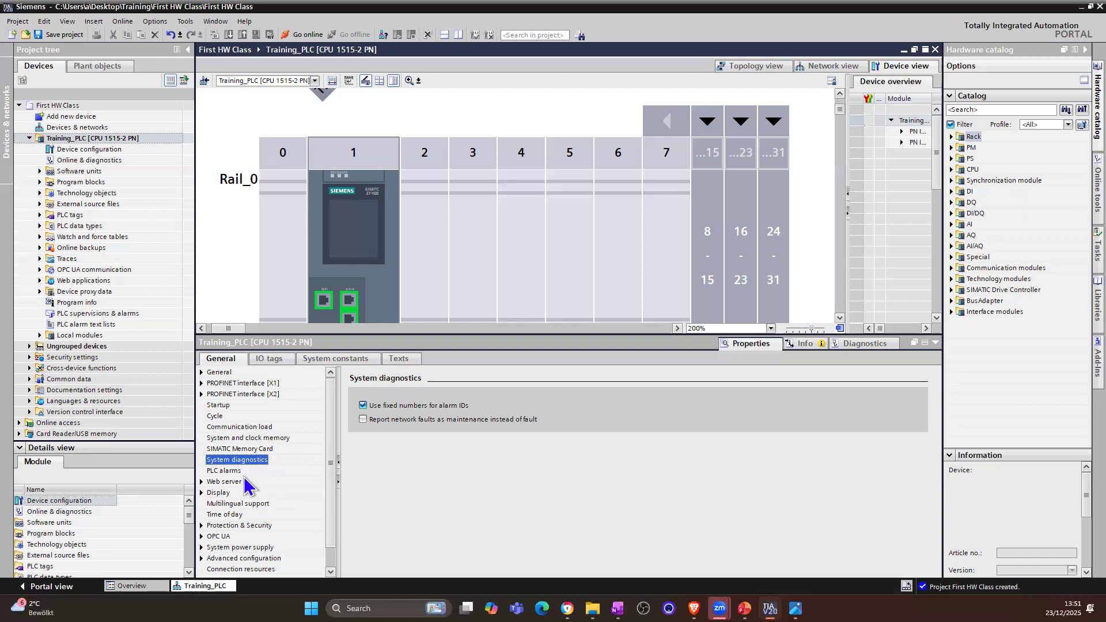
left_click(230, 471)
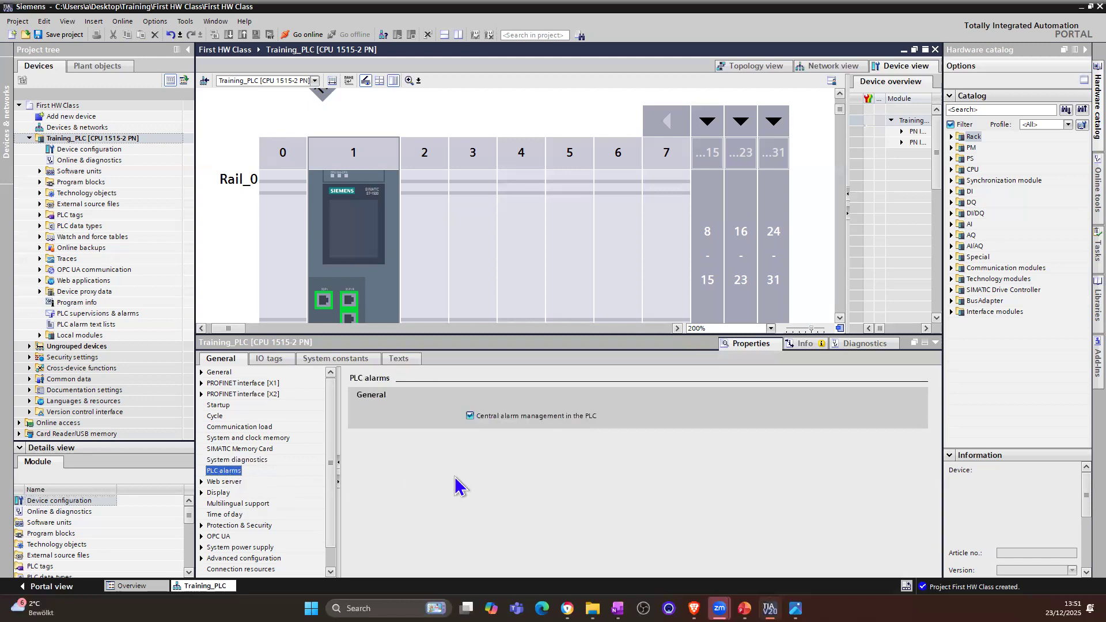
scroll(324, 482, "down", 1)
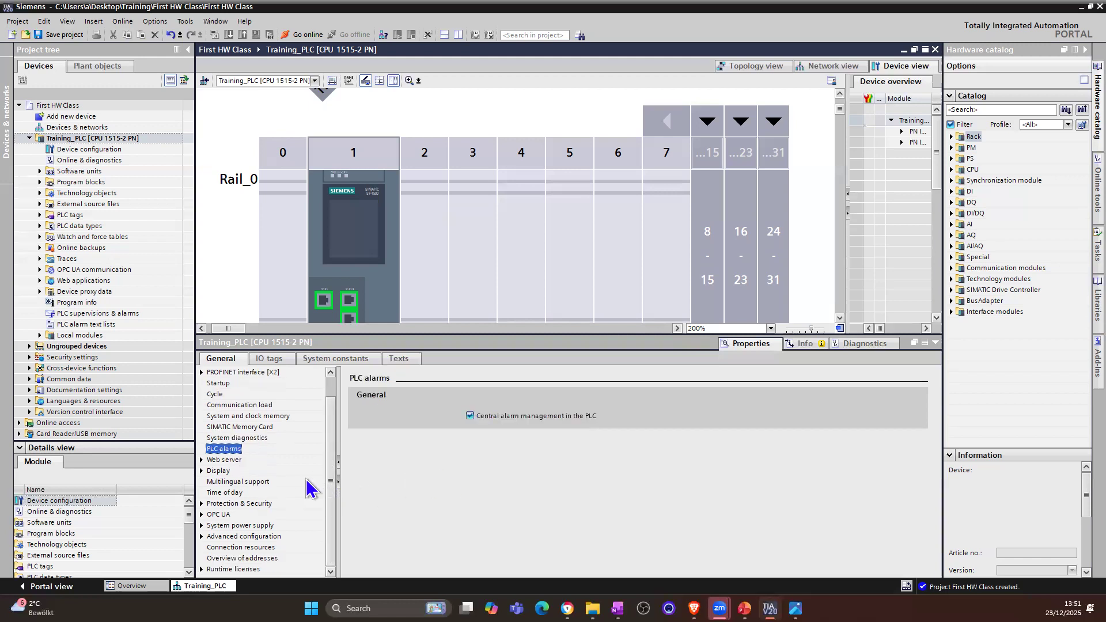
left_click(230, 462)
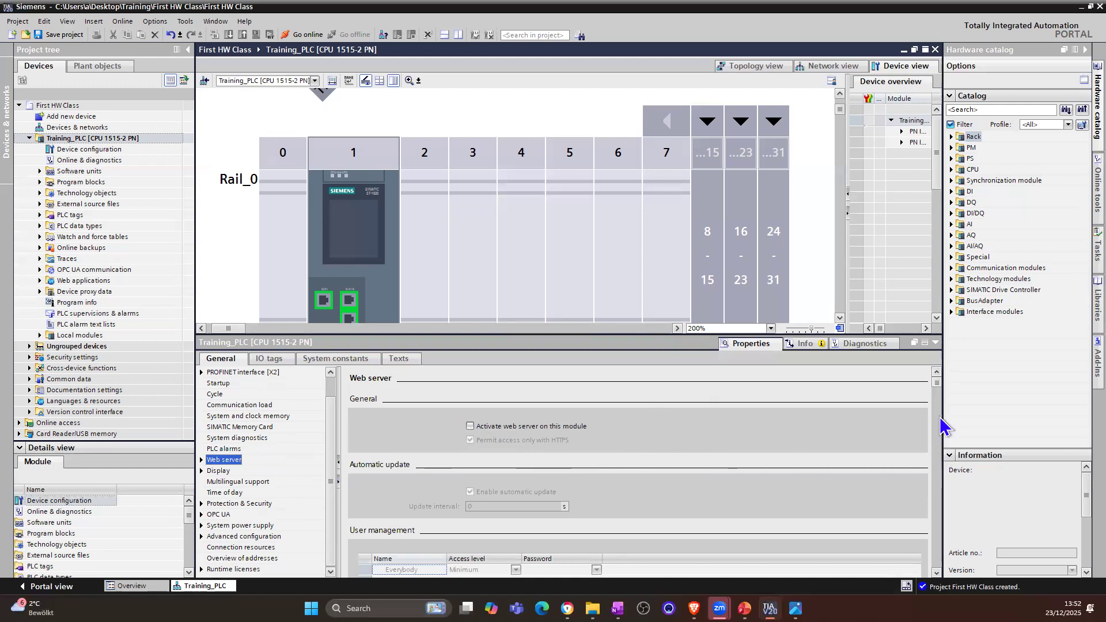
scroll(935, 398, "down", 3)
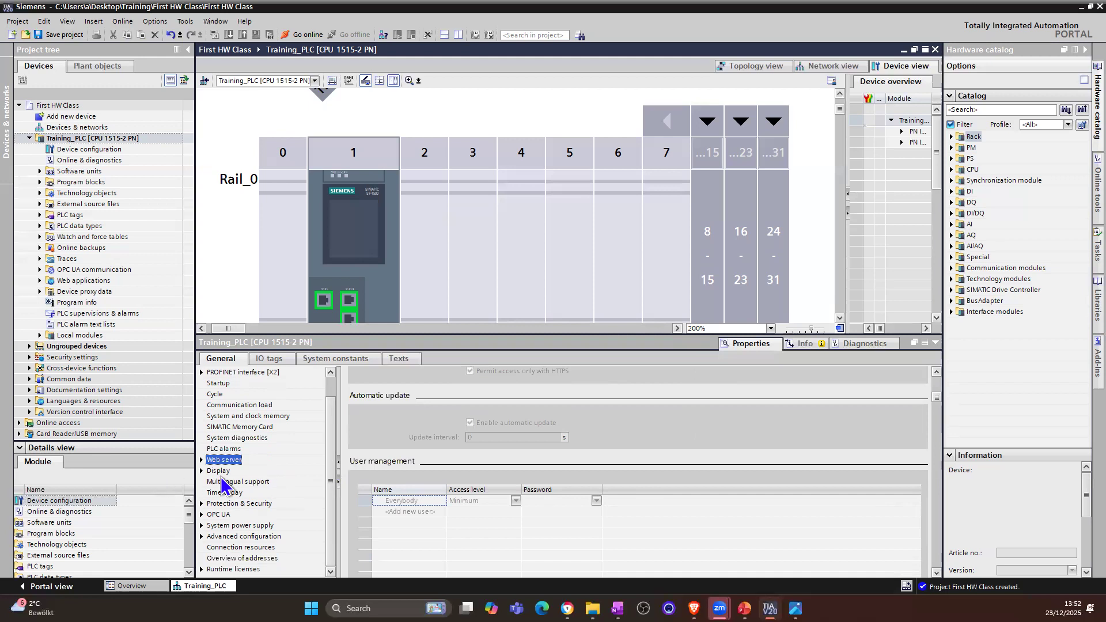
Step: Enable the user-defined logo page and the Adapt logo option in the CPU's display settings
left_click(223, 473)
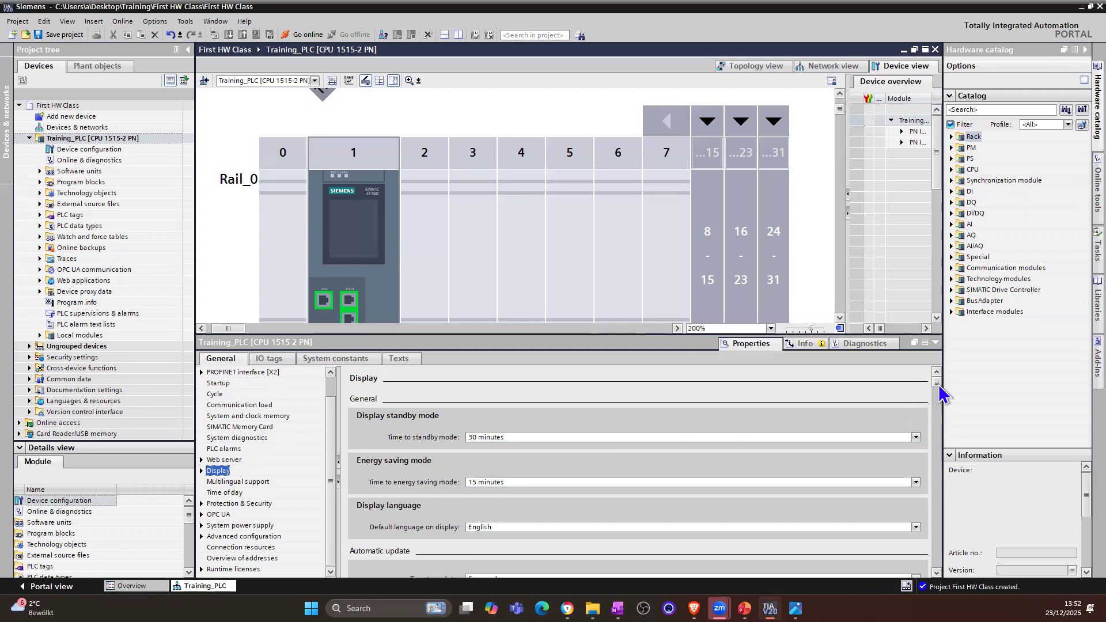
left_click_drag(939, 387, 938, 446)
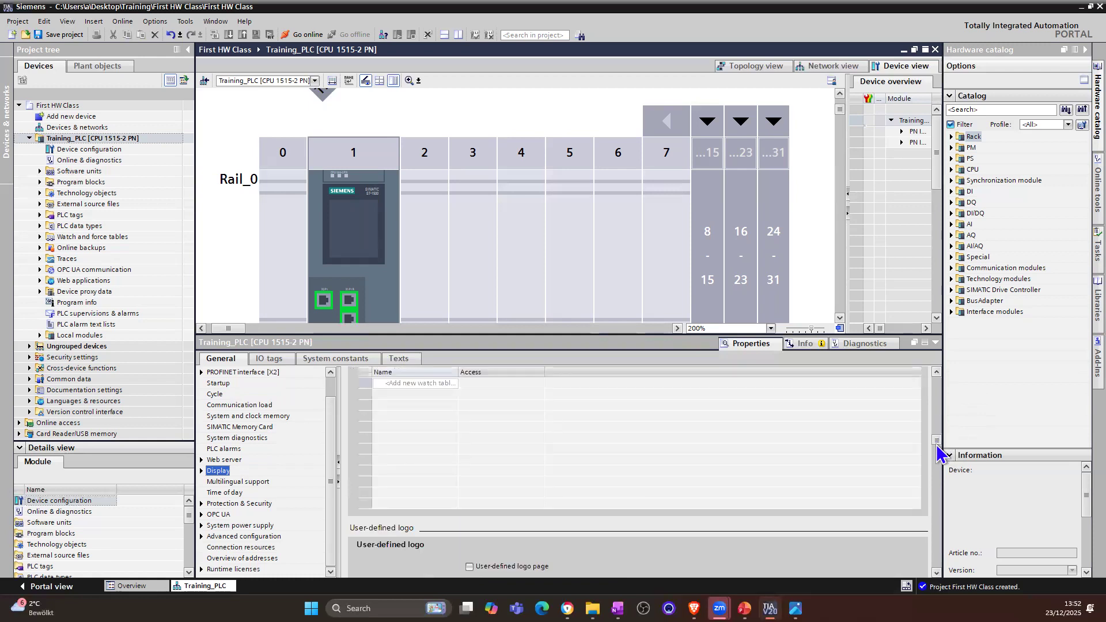
left_click(937, 574)
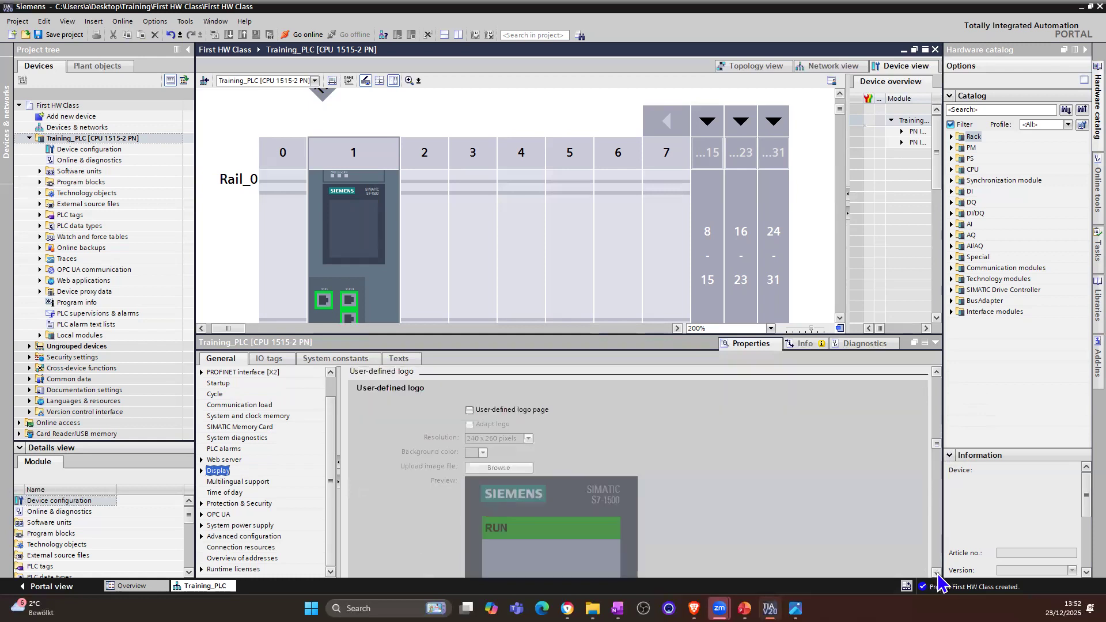
left_click(468, 411)
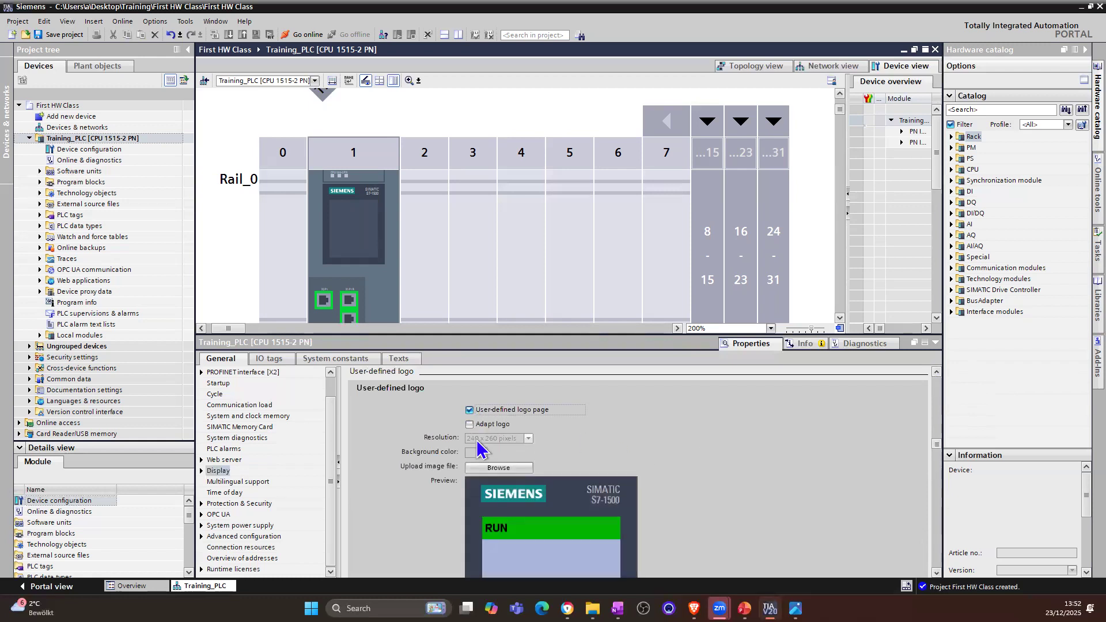
left_click(469, 424)
Step: Upload an image file as the user-defined logo of the CPU display and check it in the preview
scroll(696, 524, "down", 3)
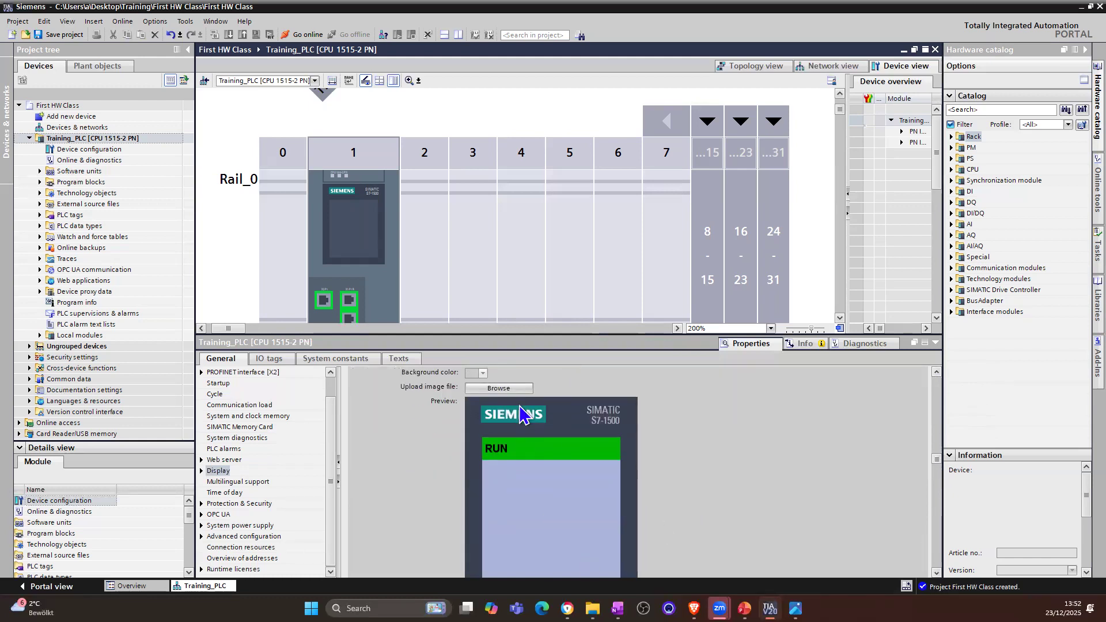
left_click(518, 390)
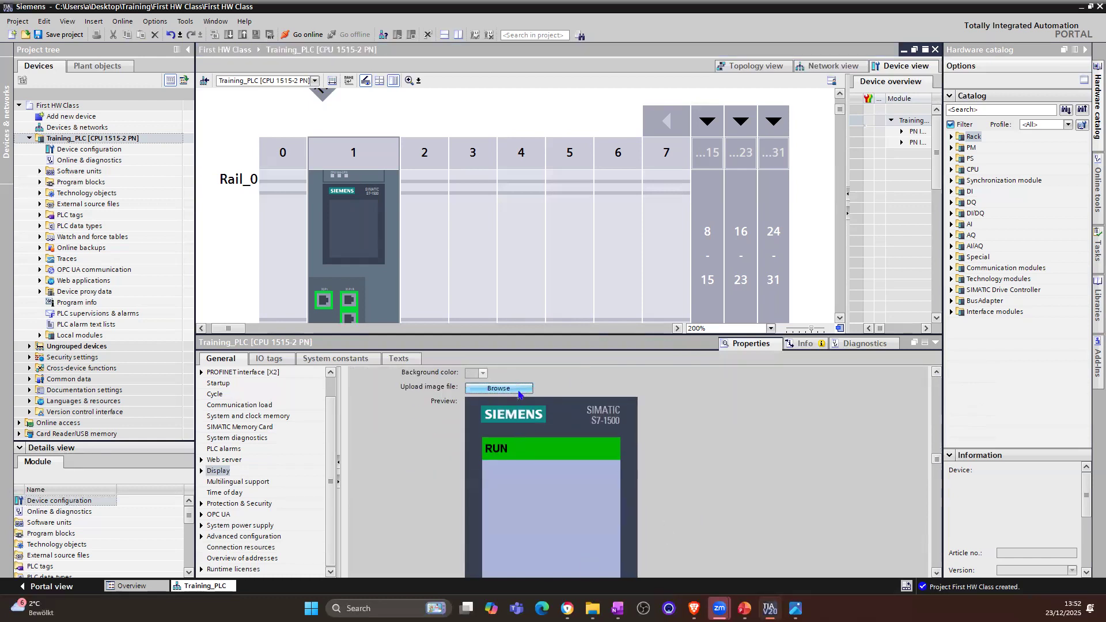
key("Escape")
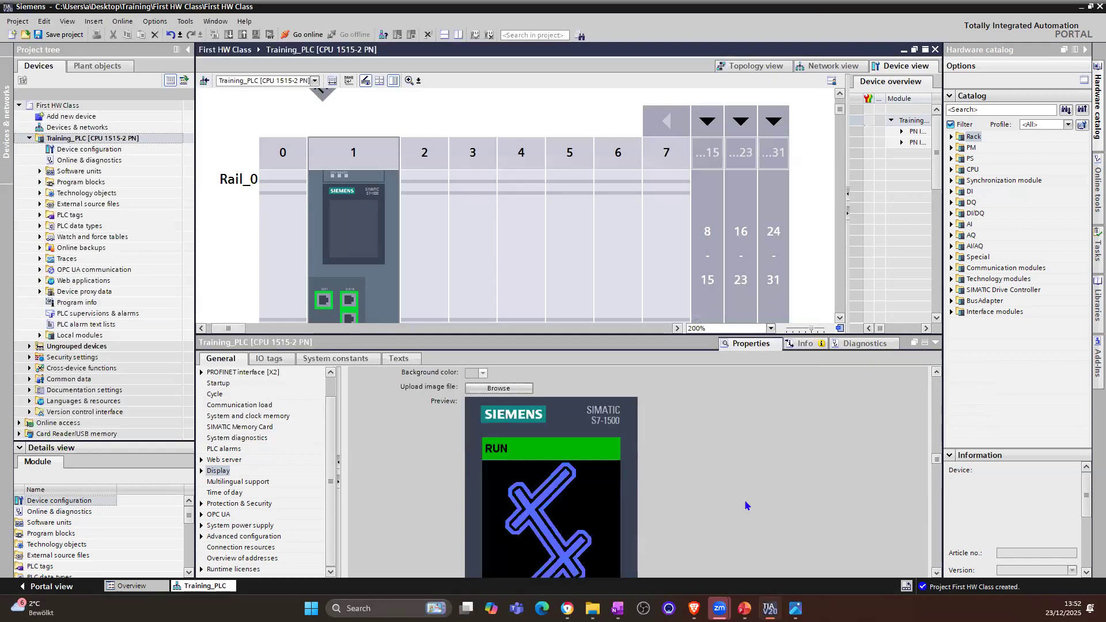
scroll(743, 504, "down", 2)
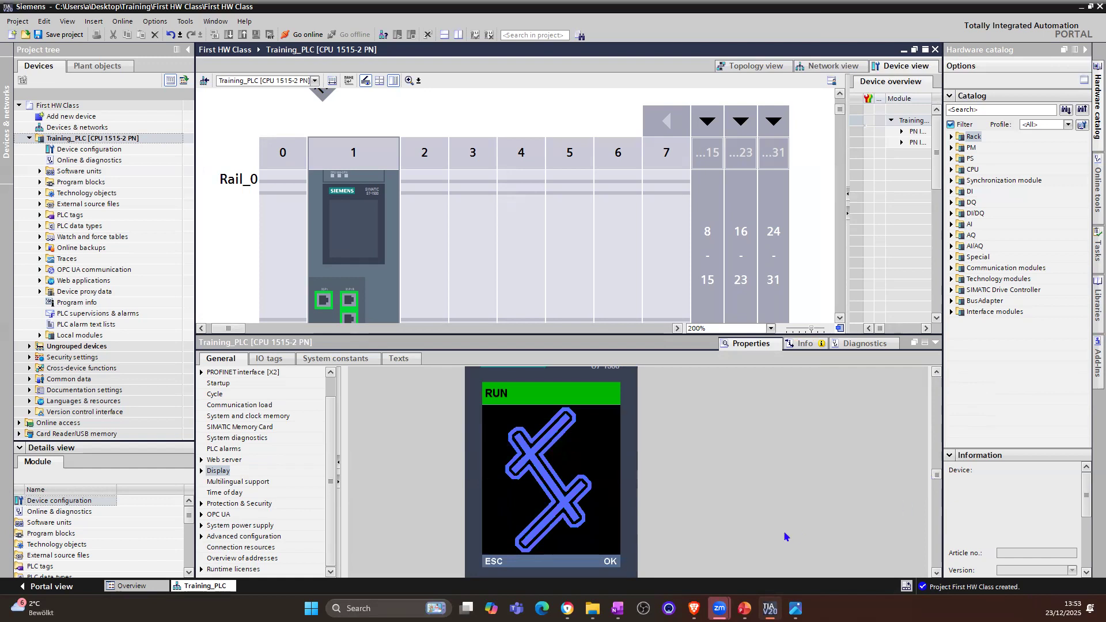
left_click(937, 573)
left_click(936, 573)
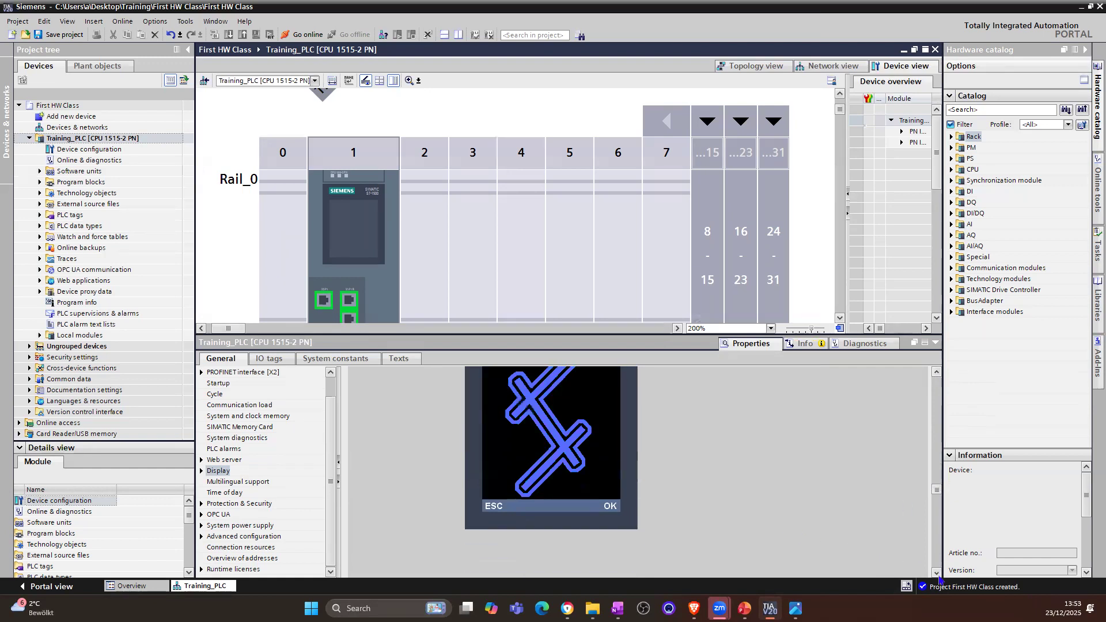
left_click(937, 574)
left_click(936, 573)
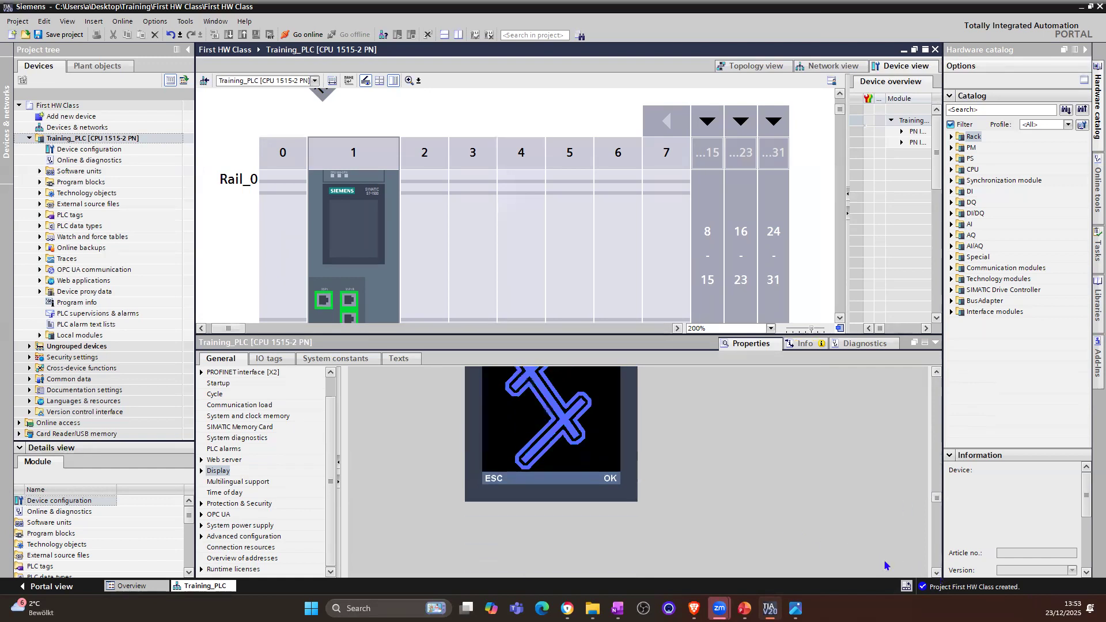
left_click(936, 372)
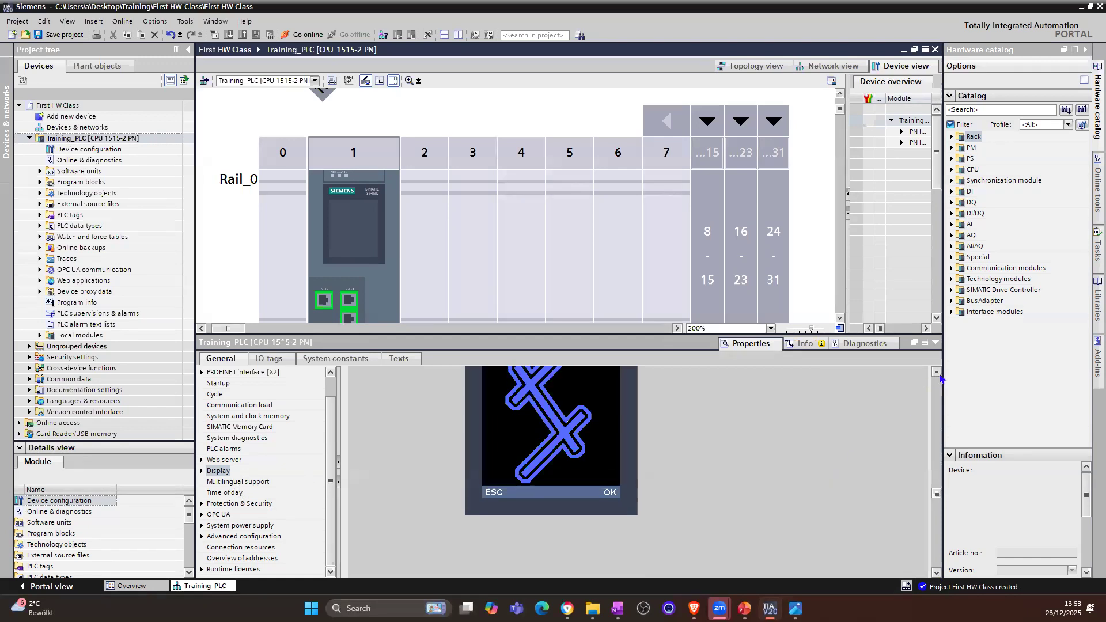
left_click(936, 372)
left_click(937, 372)
left_click(937, 373)
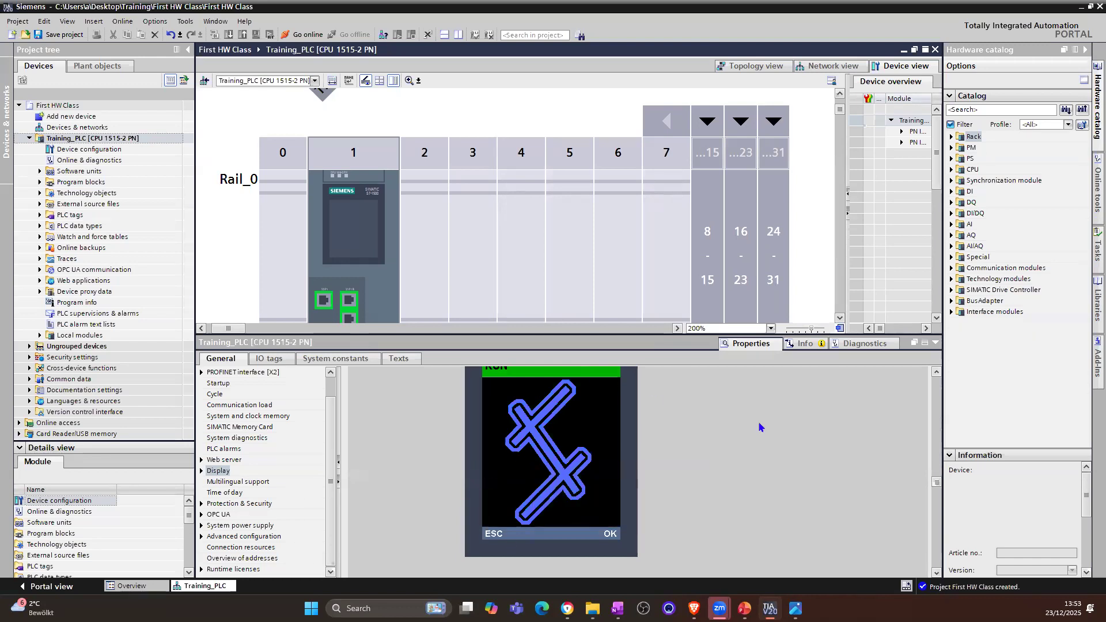
Step: Review the CPU's multilingual support and time-of-day settings
left_click(223, 484)
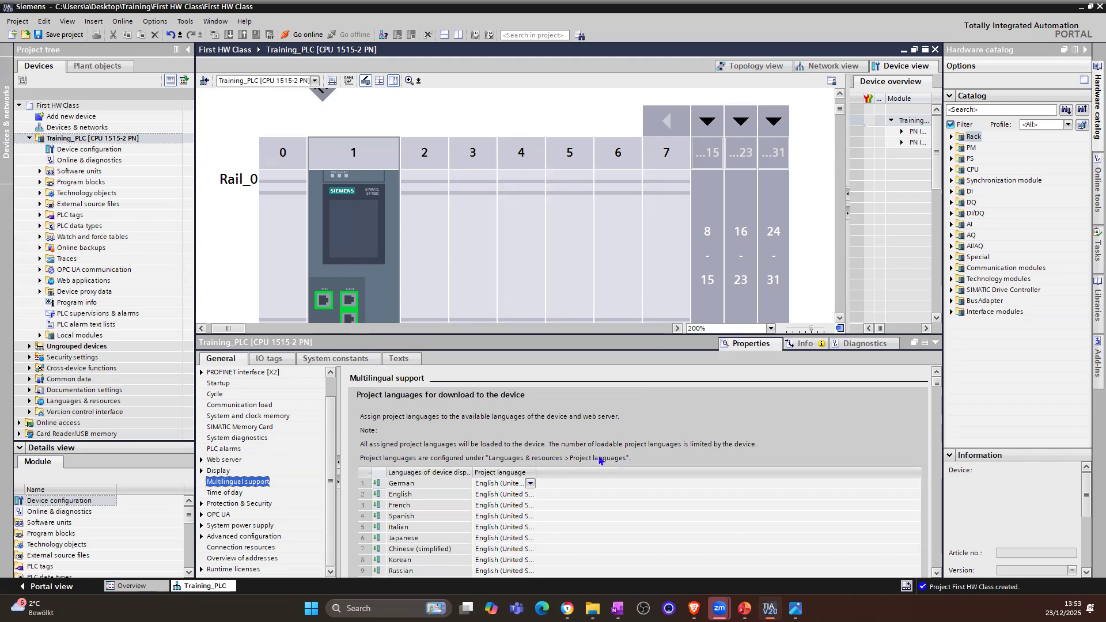
left_click(231, 495)
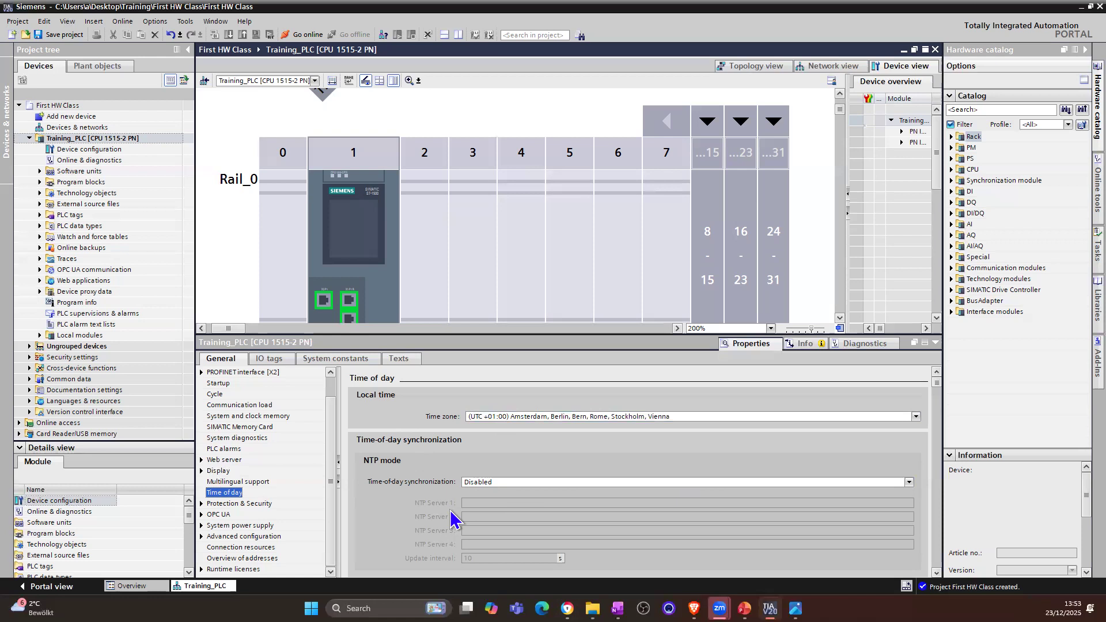
Step: Check the CPU's Protection & Security settings and set the OPC UA application name to Training_PLC_OPCUA
left_click(221, 504)
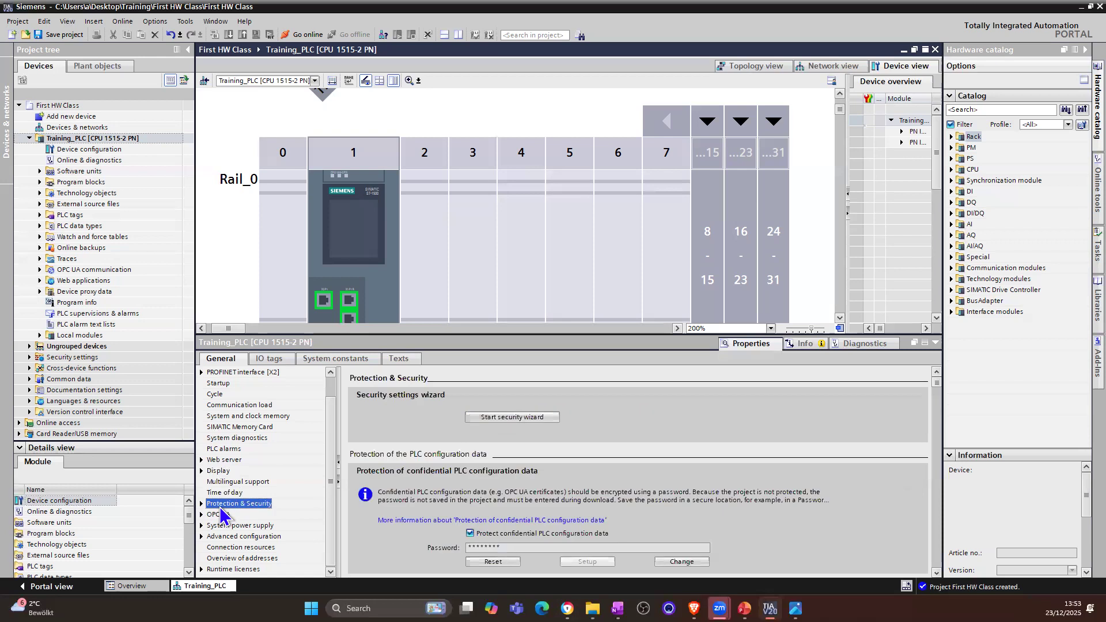
scroll(685, 484, "down", 3)
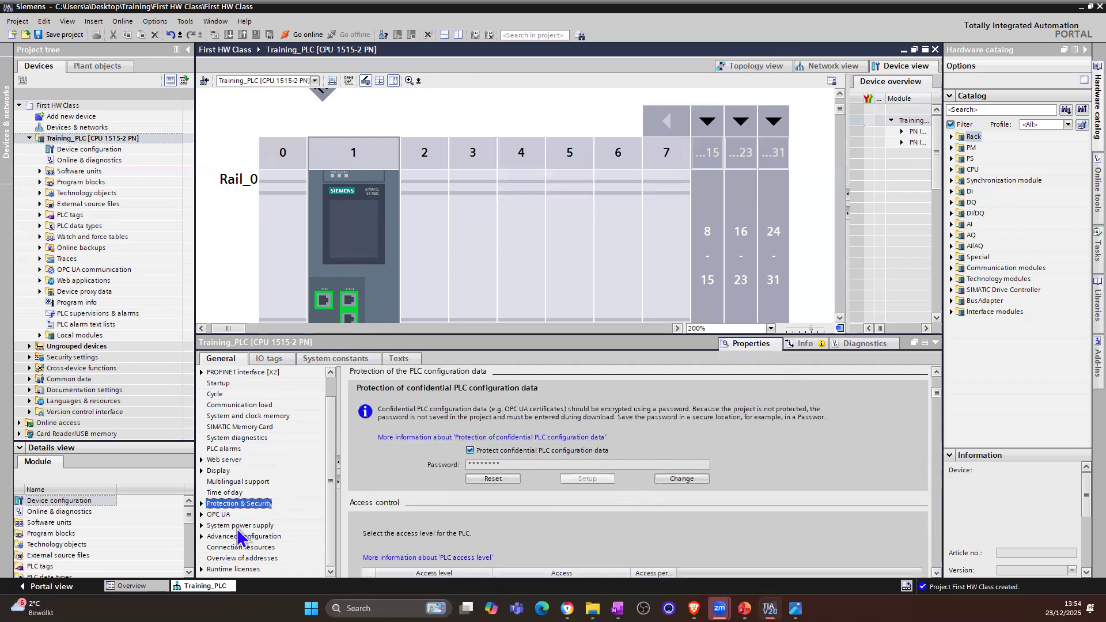
left_click(223, 516)
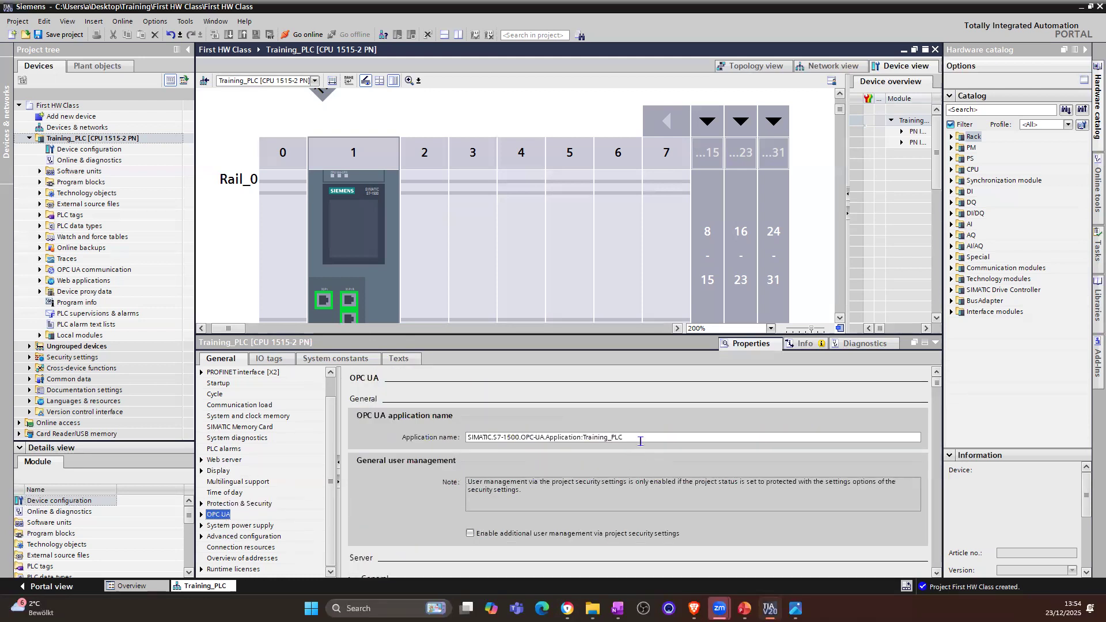
left_click_drag(657, 435, 410, 438)
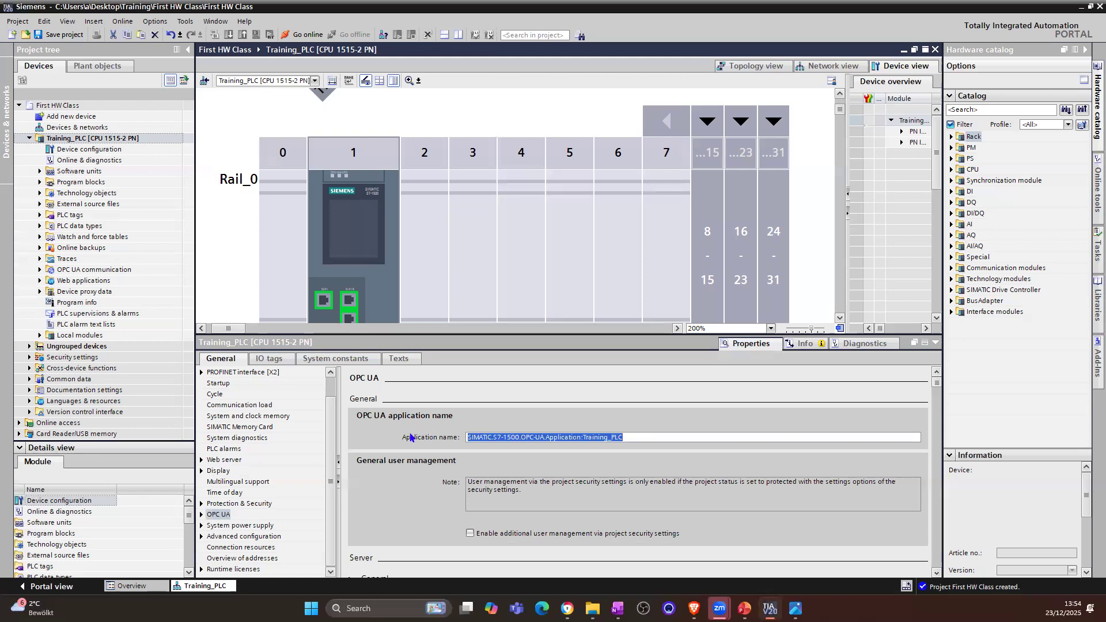
type("Training_PLC_OPCUA")
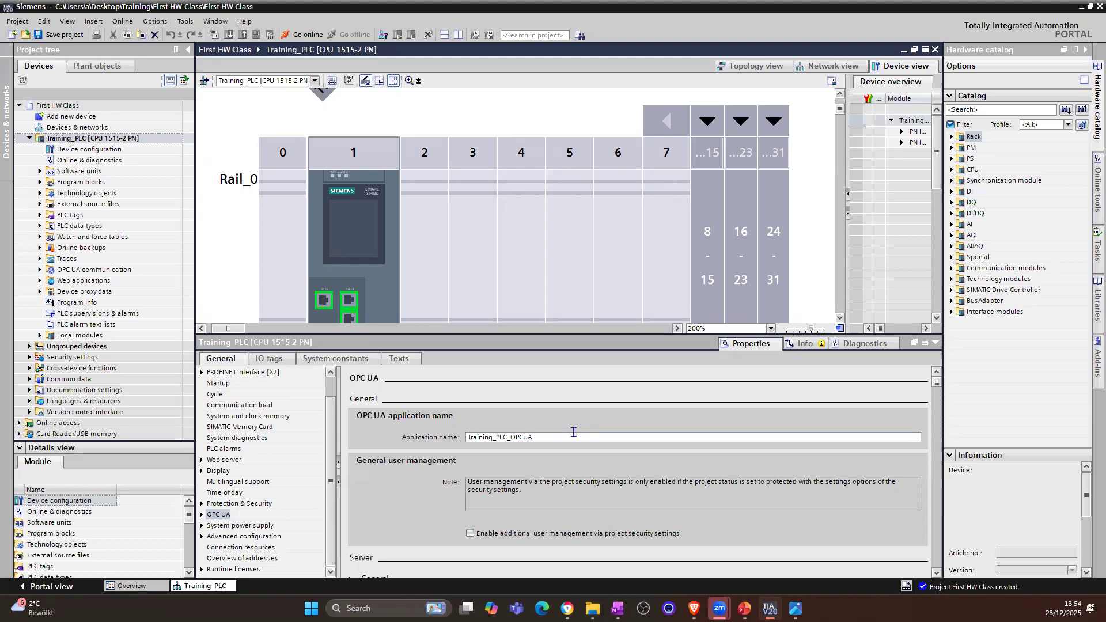
Step: Review the OPC UA user management, server accessibility, Alarms and Conditions, Global Discovery Server and server address settings
scroll(573, 432, "down", 3)
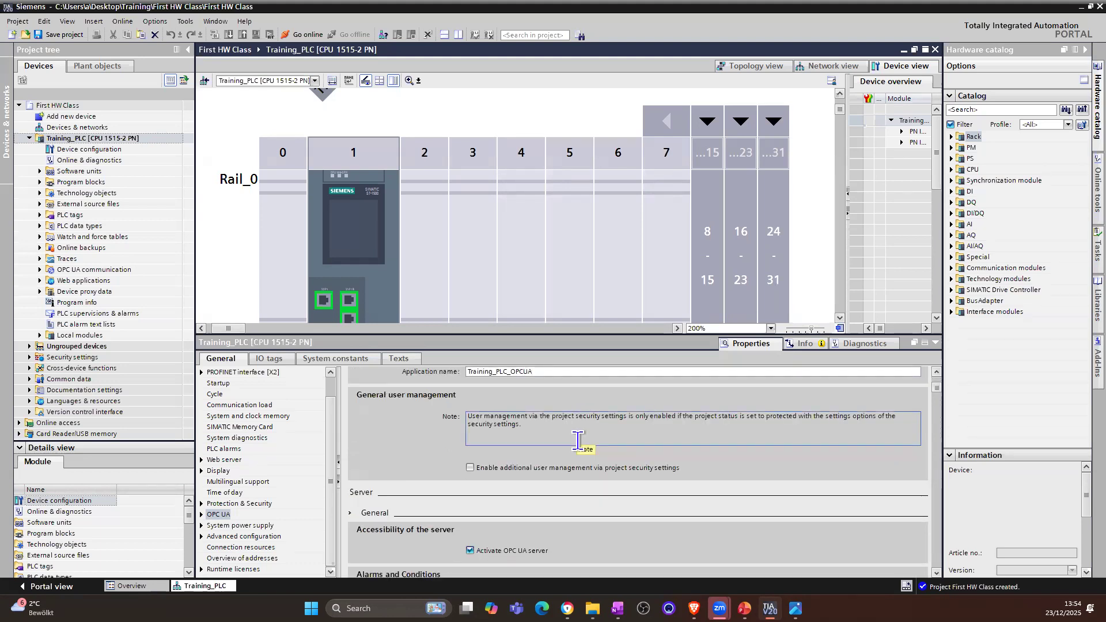
scroll(580, 461, "down", 2)
scroll(581, 474, "down", 1)
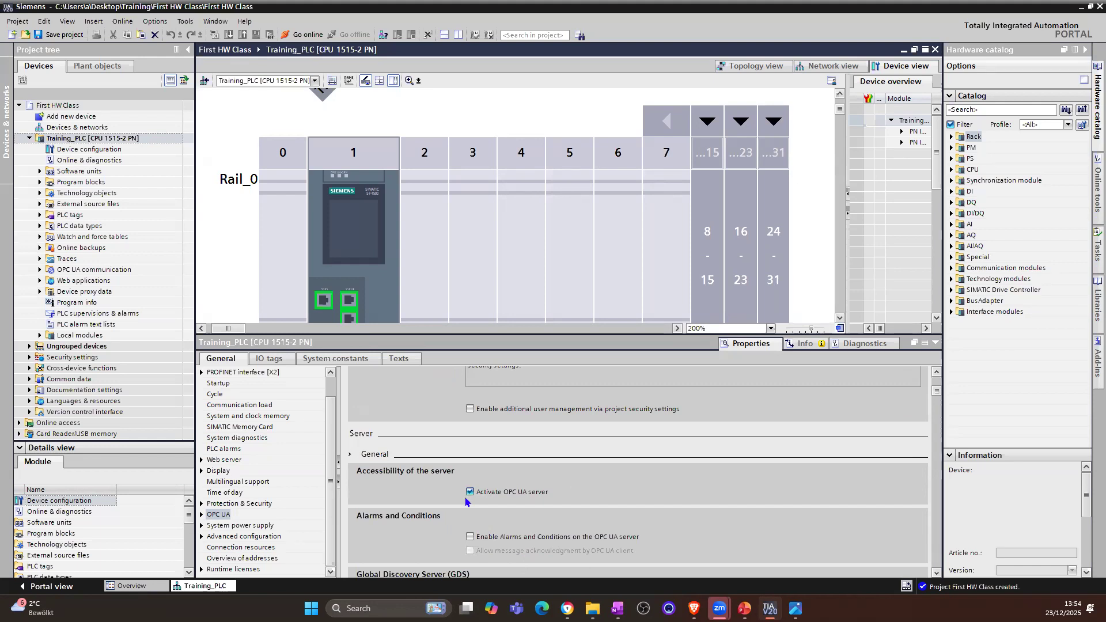
scroll(465, 501, "down", 6)
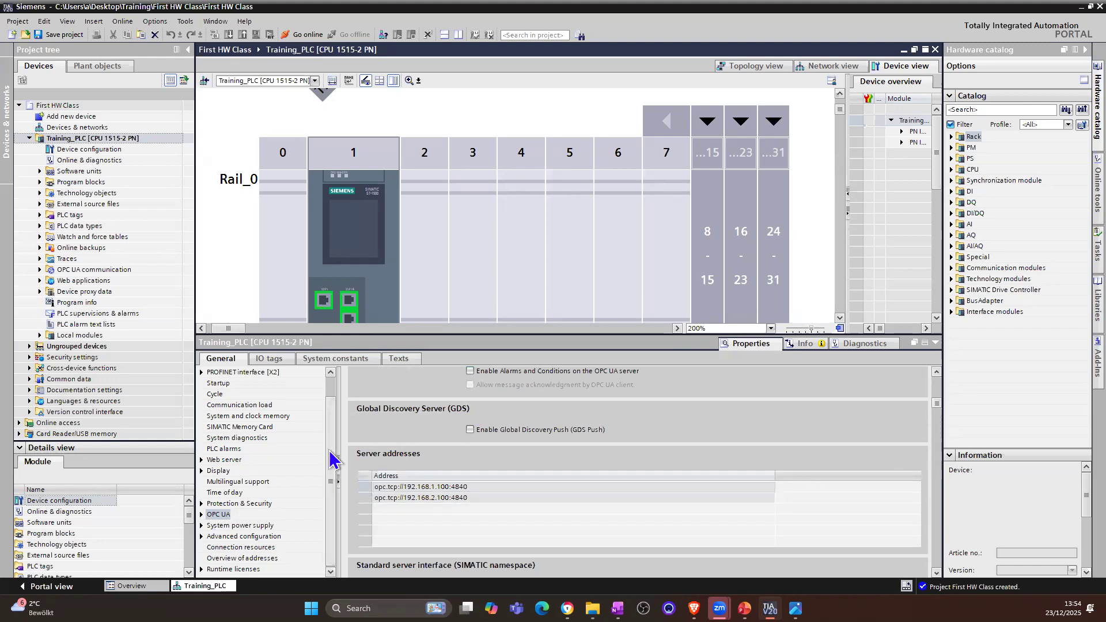
Step: Review the CPU's system power supply with its power segment overview and the host and domain name settings in the advanced configuration
left_click(240, 527)
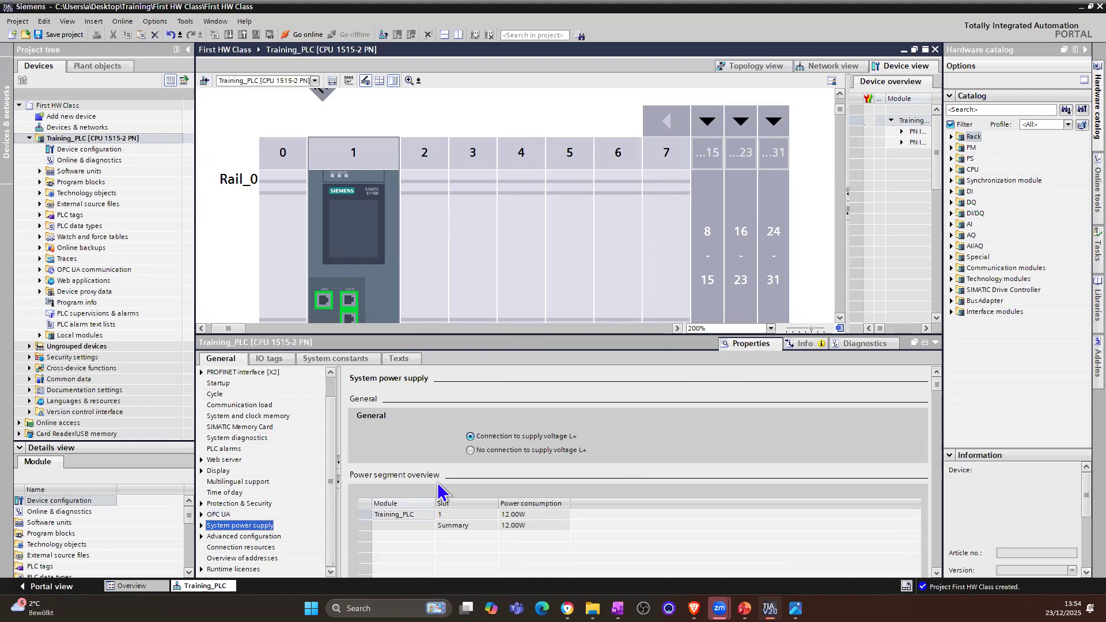
left_click(937, 574)
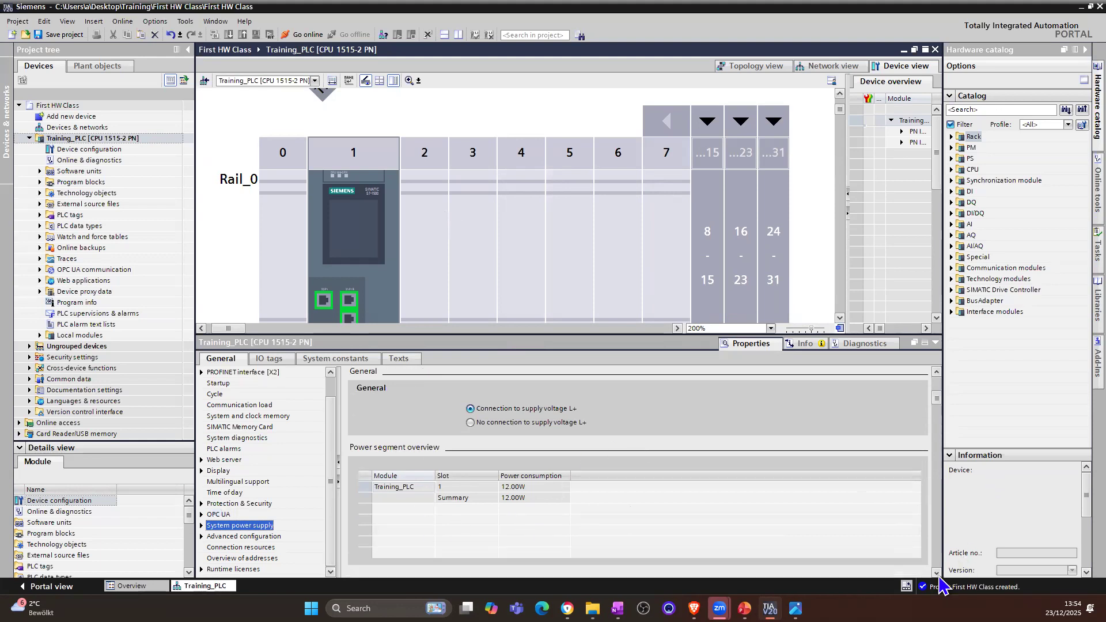
left_click(937, 575)
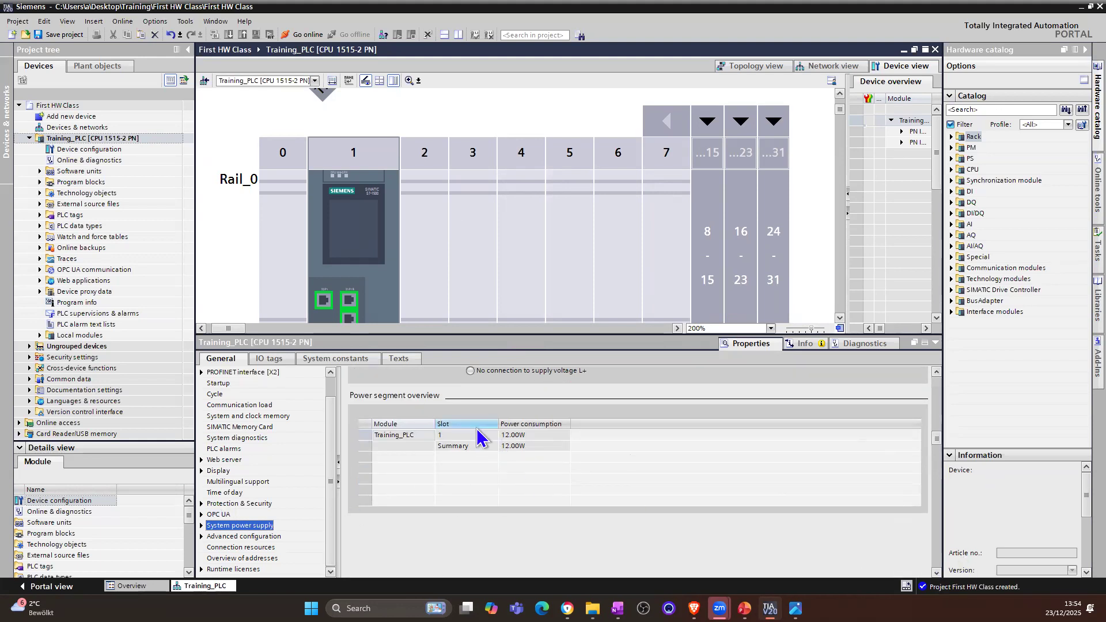
left_click(287, 282)
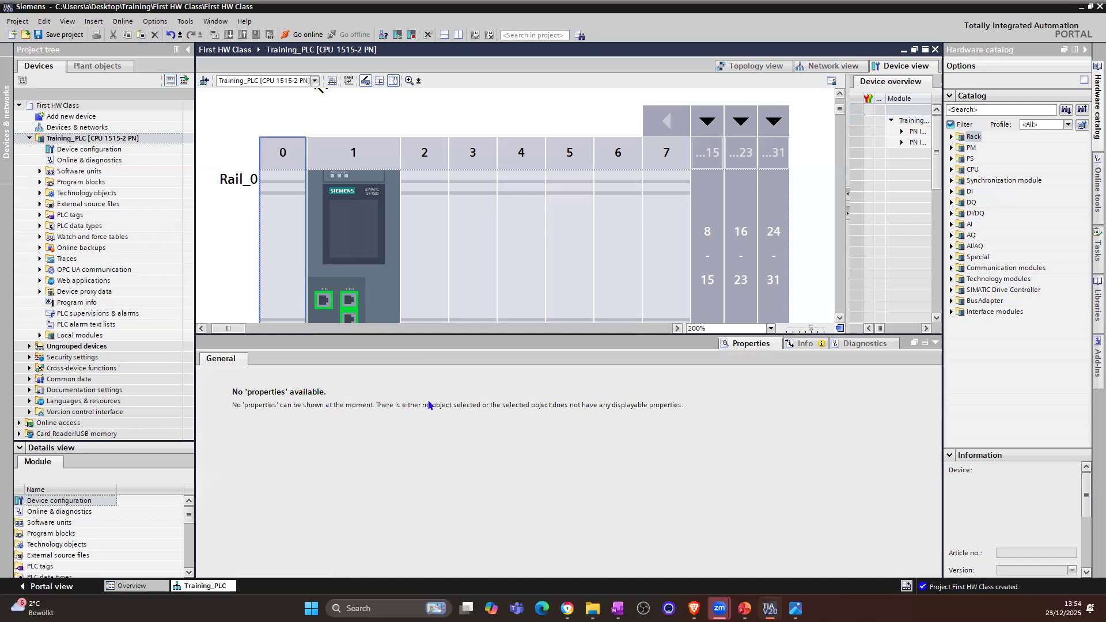
left_click(353, 269)
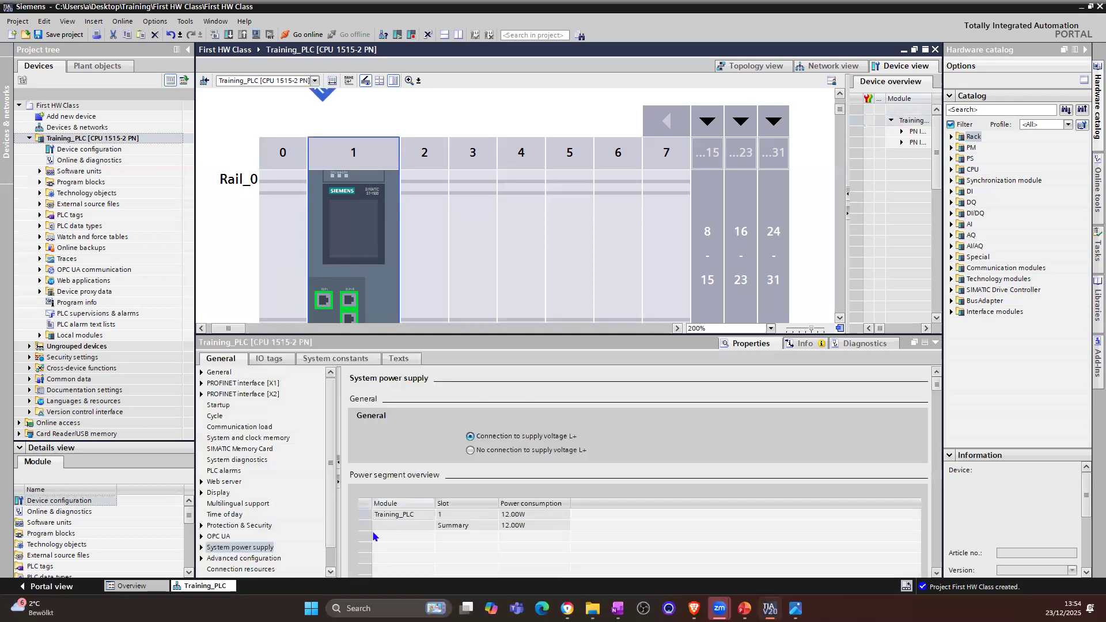
scroll(238, 567, "down", 1)
left_click(232, 538)
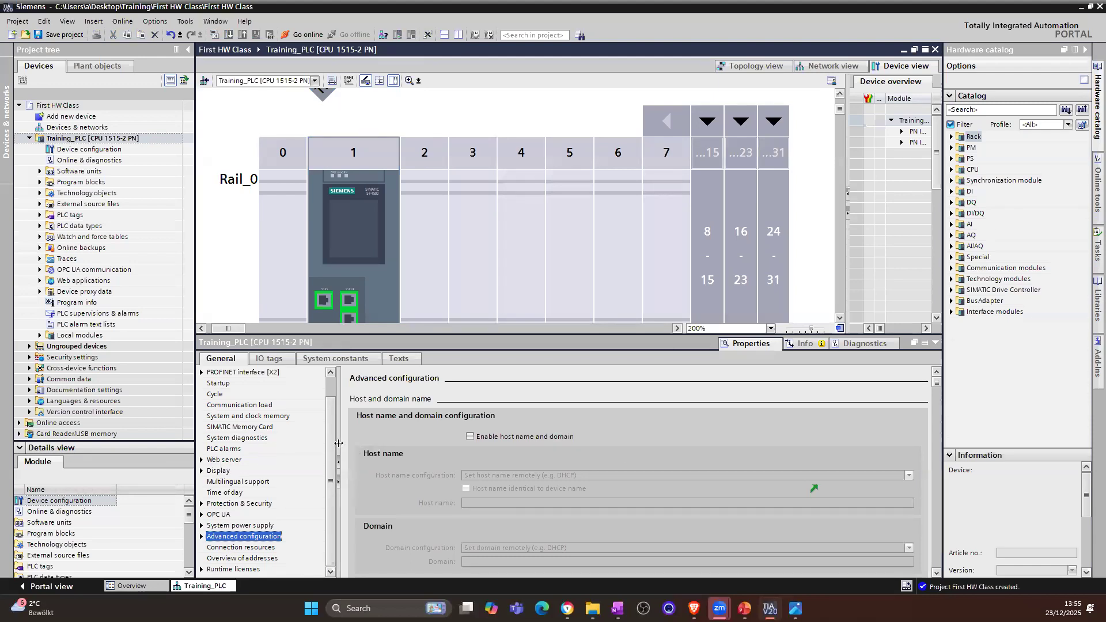
Step: Examine the CPU's connection resources for PG, HMI, S7 and open user communication, widening the table columns to read the entries
left_click(249, 548)
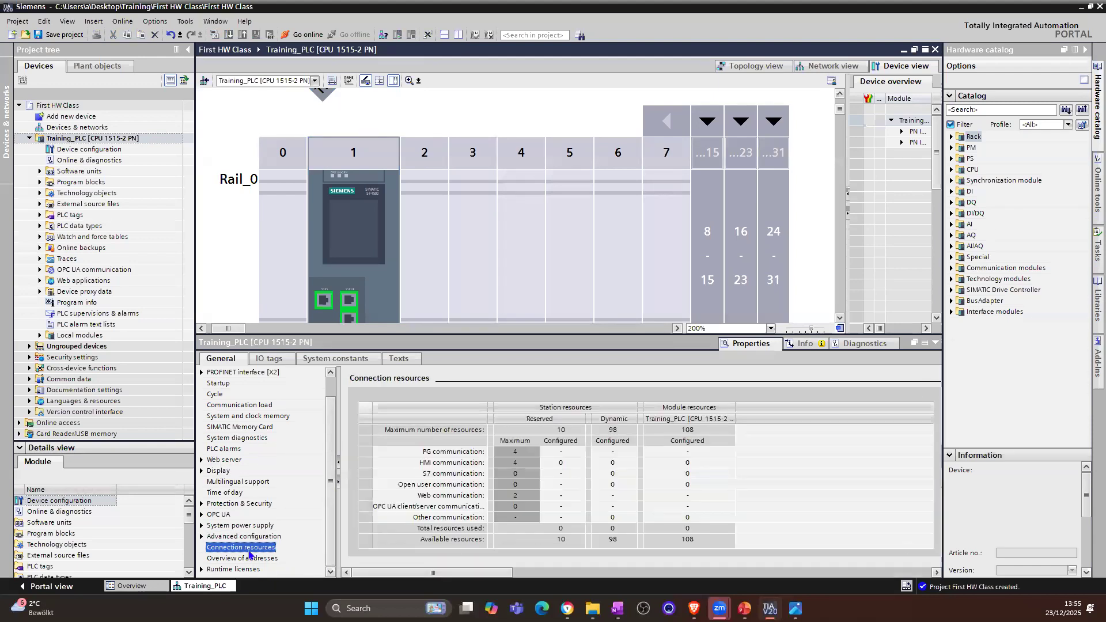
left_click_drag(492, 439, 525, 439)
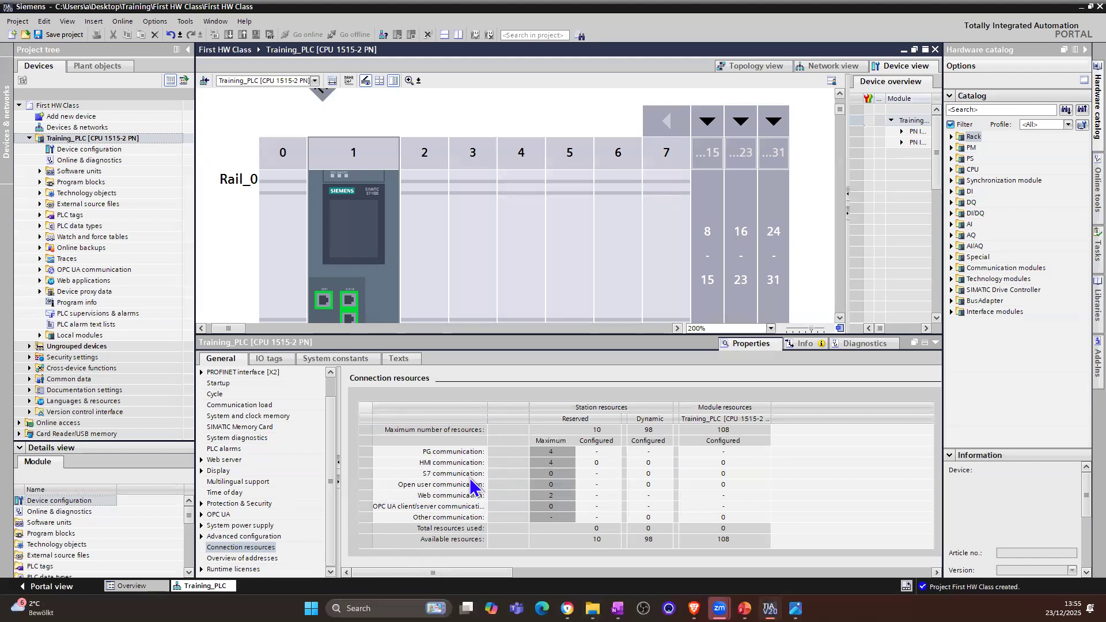
left_click(433, 456)
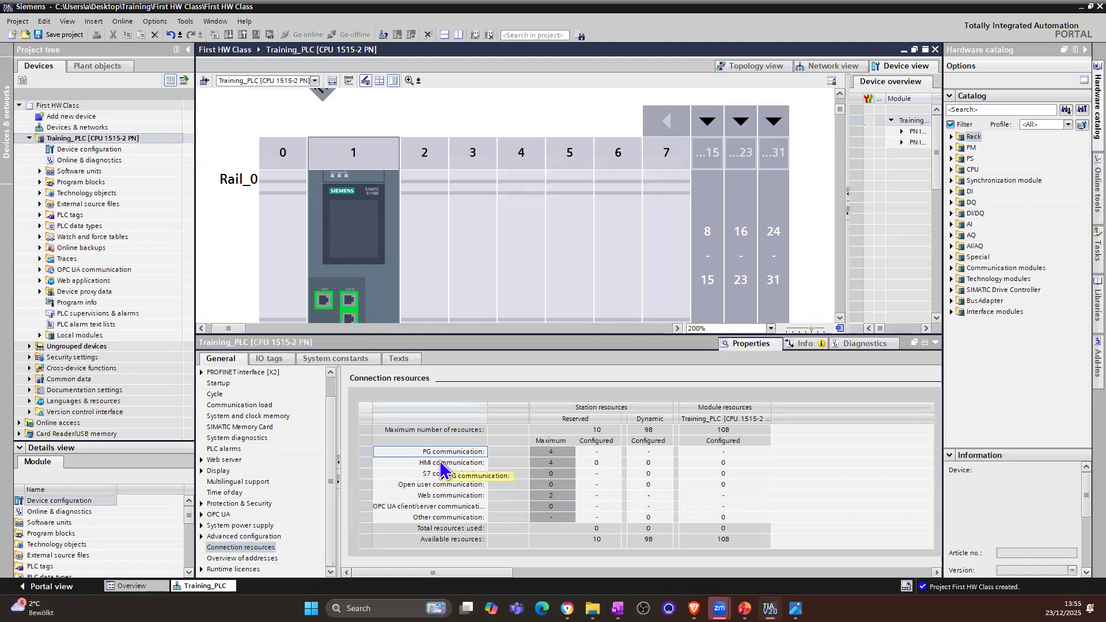
mouse_move(440, 464)
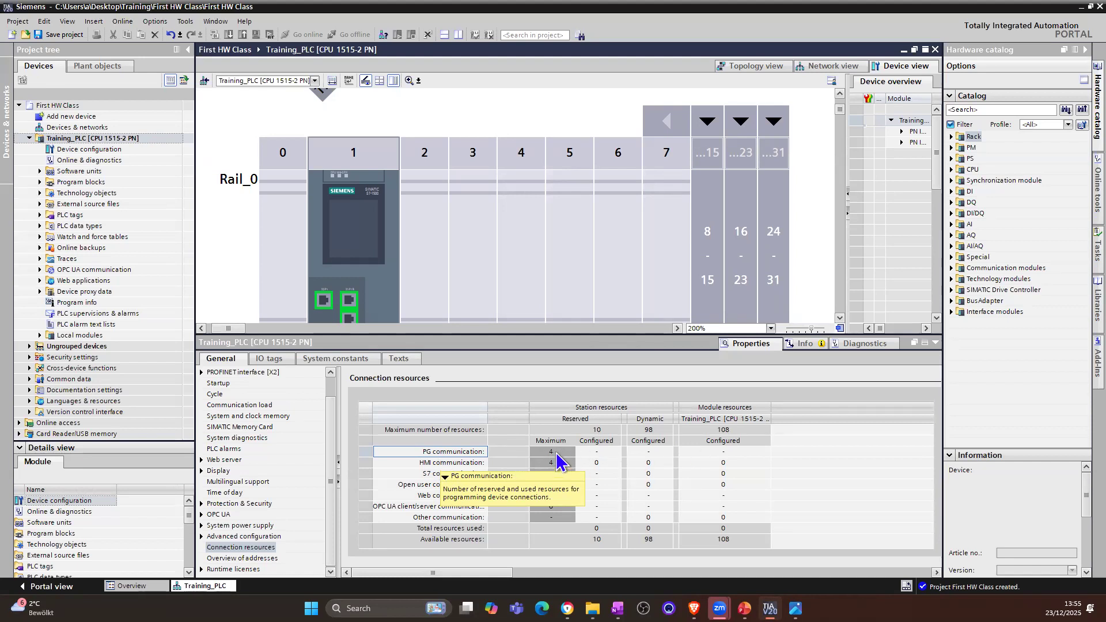
left_click(605, 455)
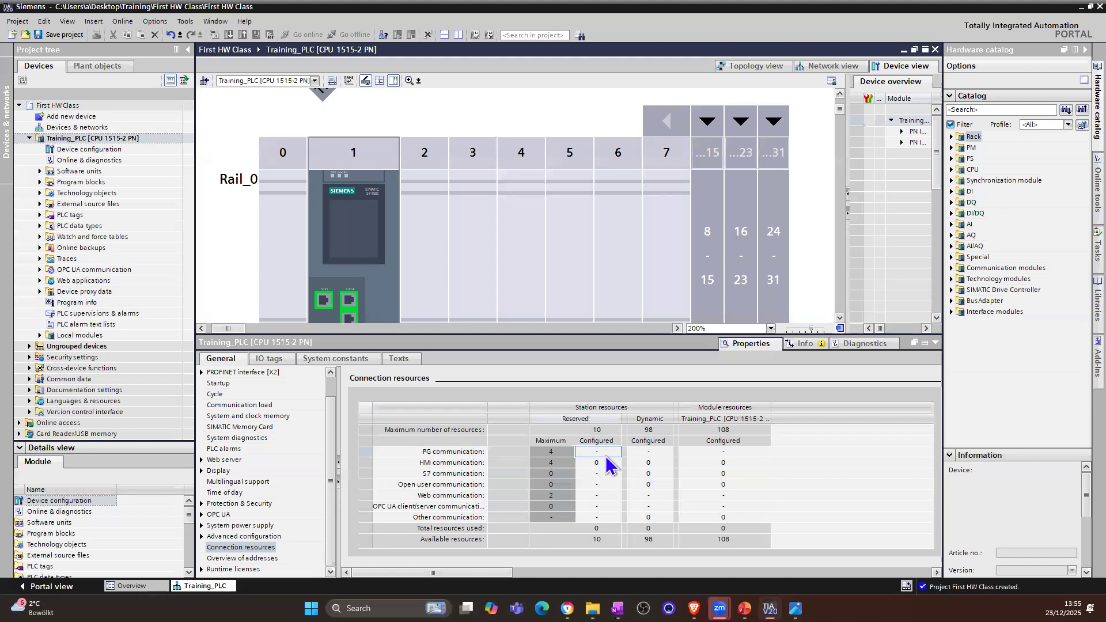
left_click(420, 462)
left_click(464, 477)
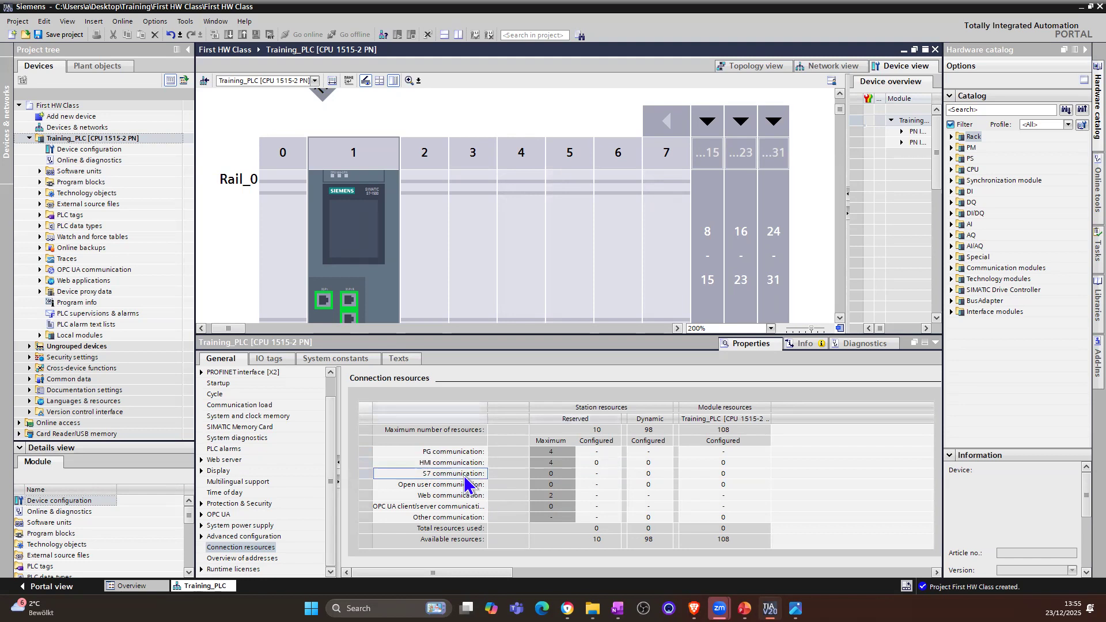
left_click(562, 475)
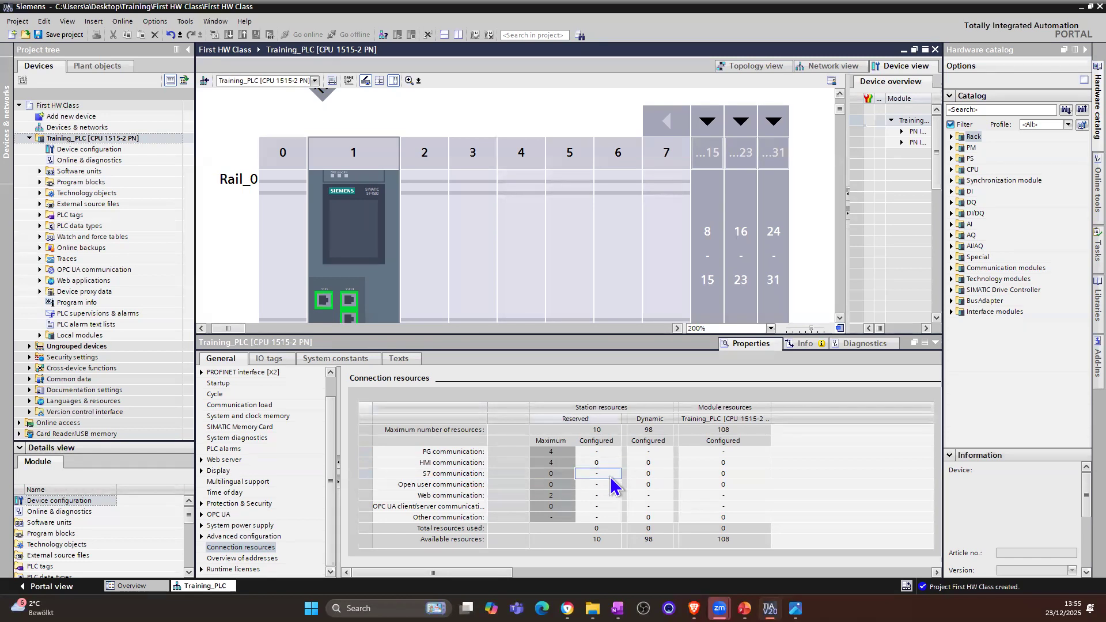
left_click(450, 486)
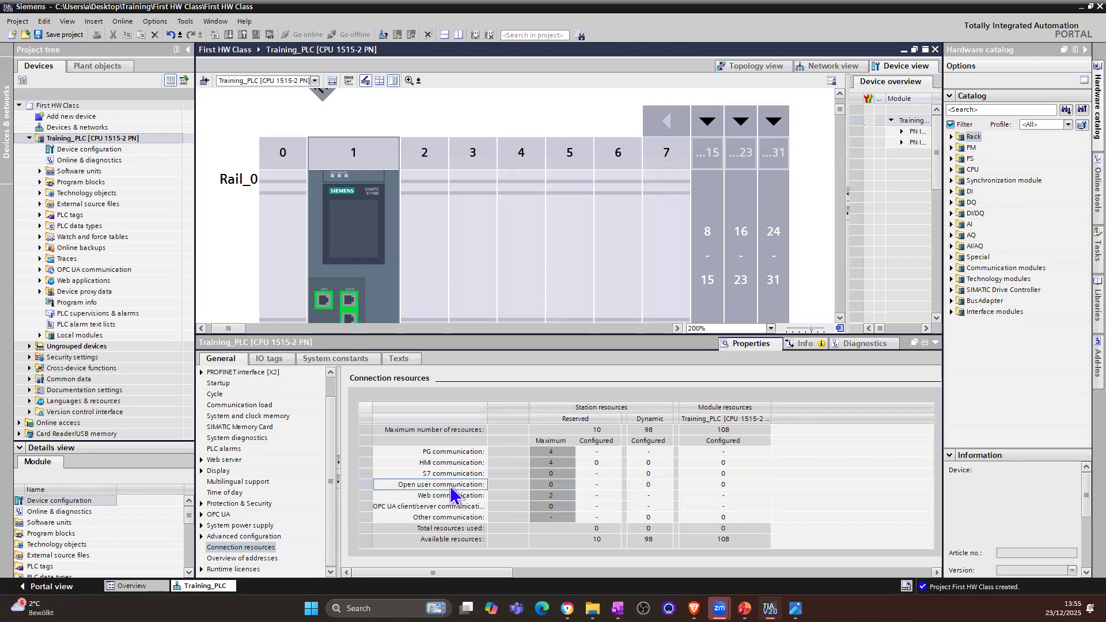
left_click(597, 485)
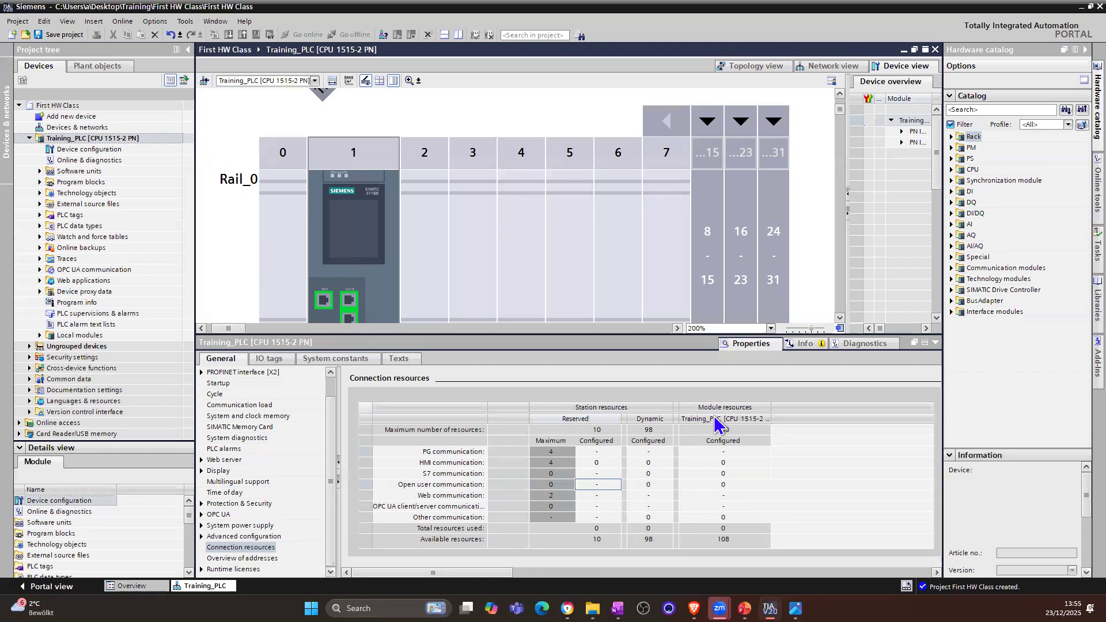
left_click_drag(771, 408, 816, 408)
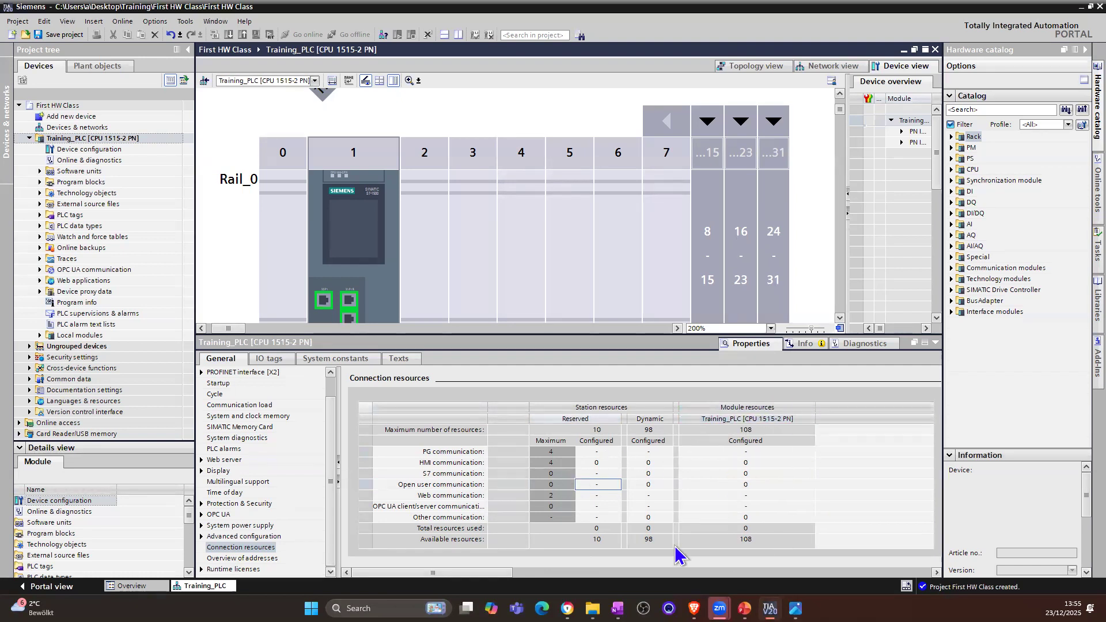
Step: Review the CPU's overview of addresses and the required and purchased OPC UA runtime license types
left_click(255, 560)
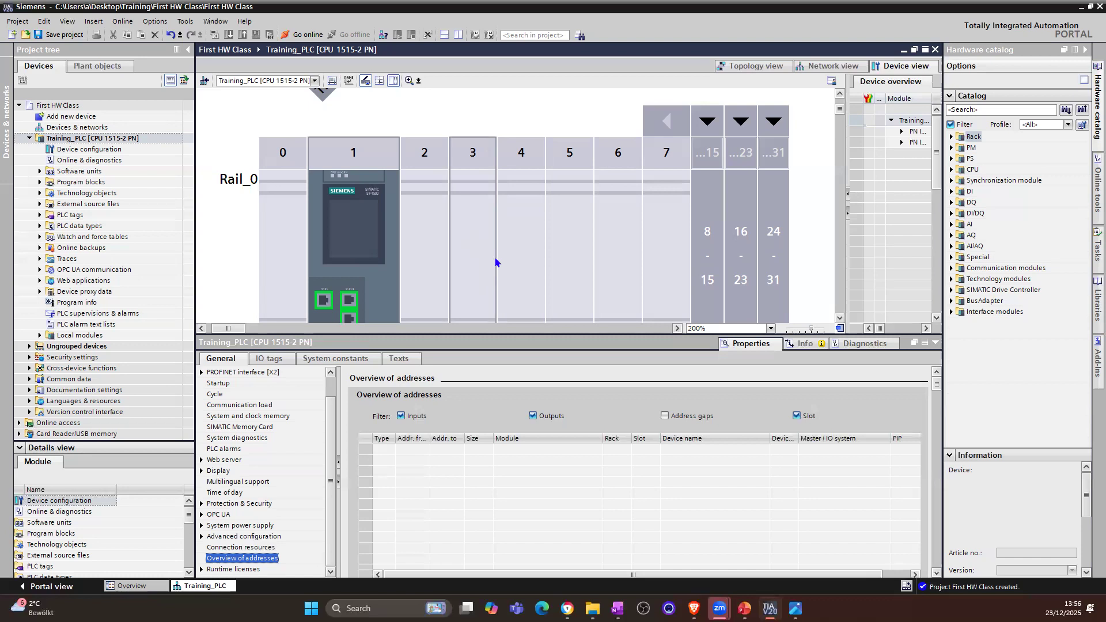
left_click(241, 570)
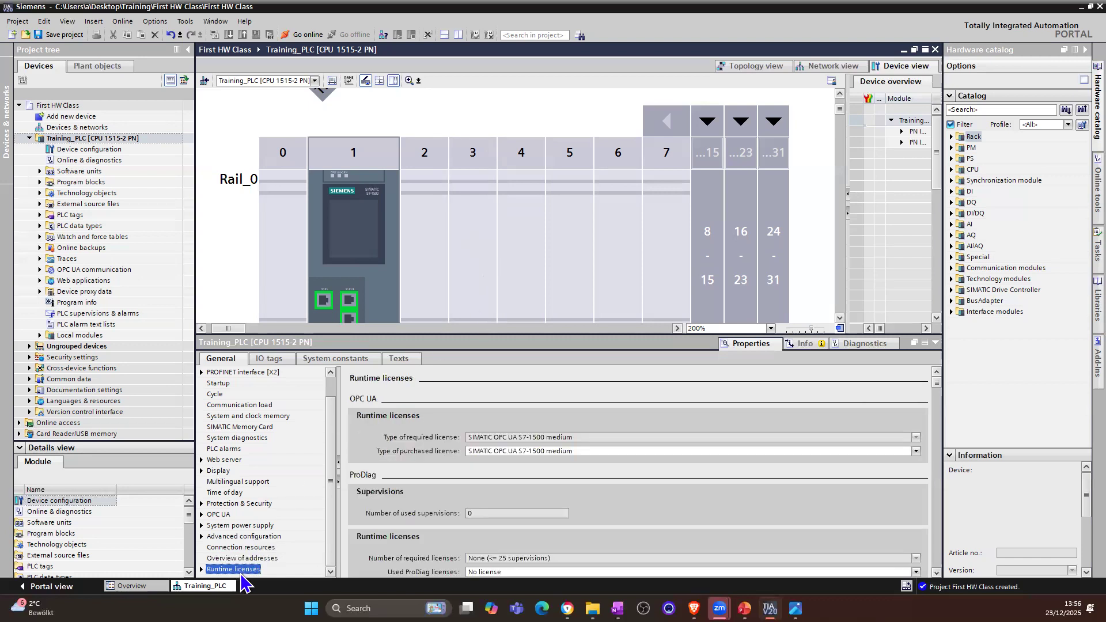
left_click(600, 451)
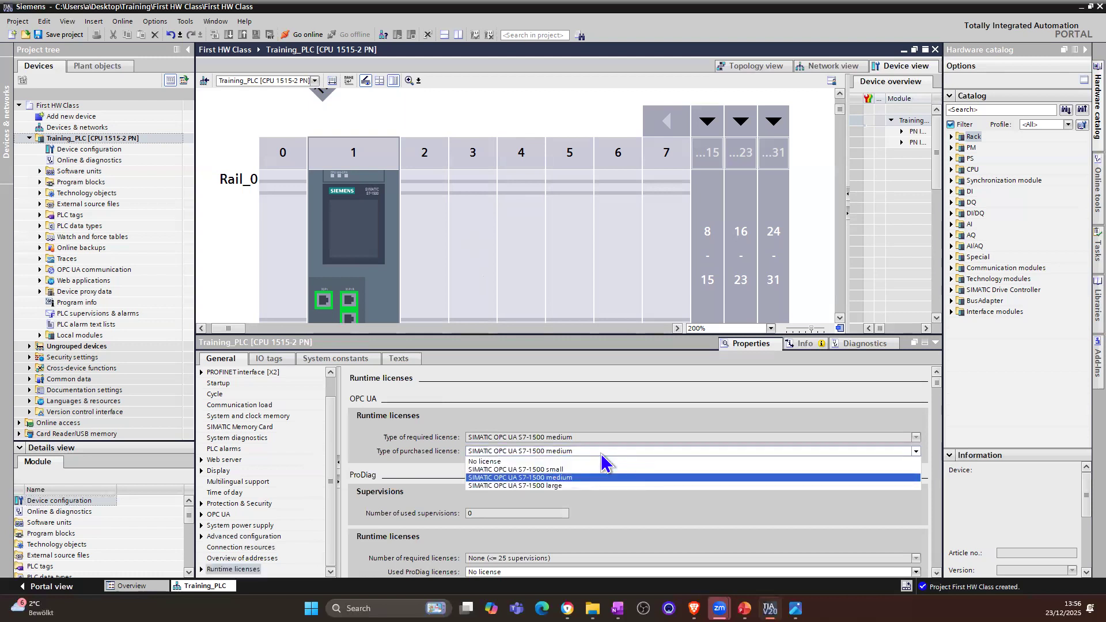
left_click(486, 441)
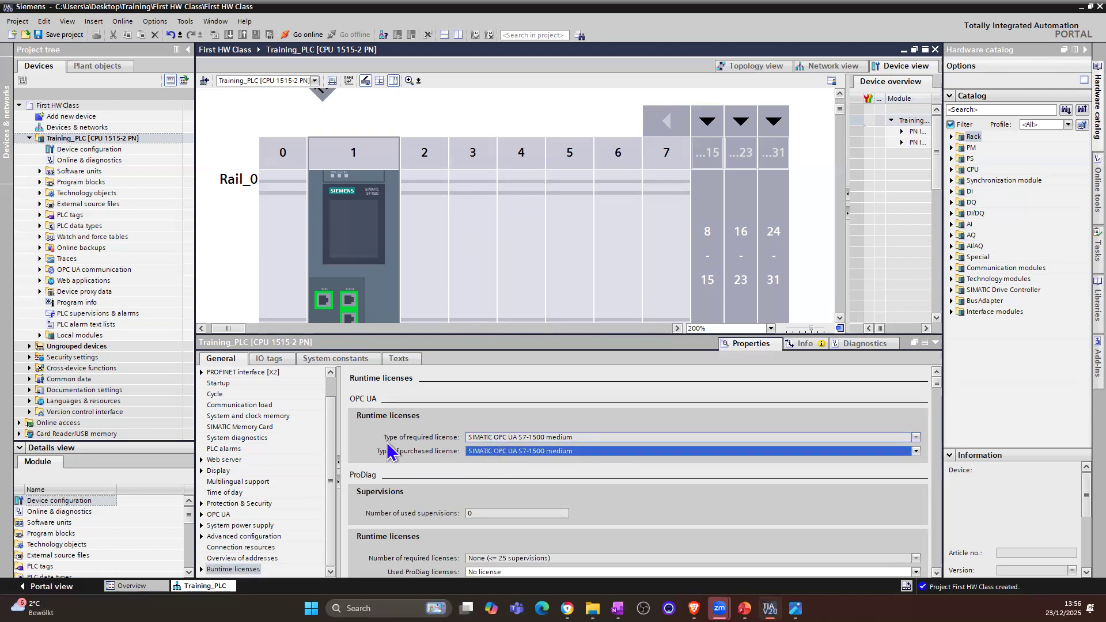
left_click(579, 437)
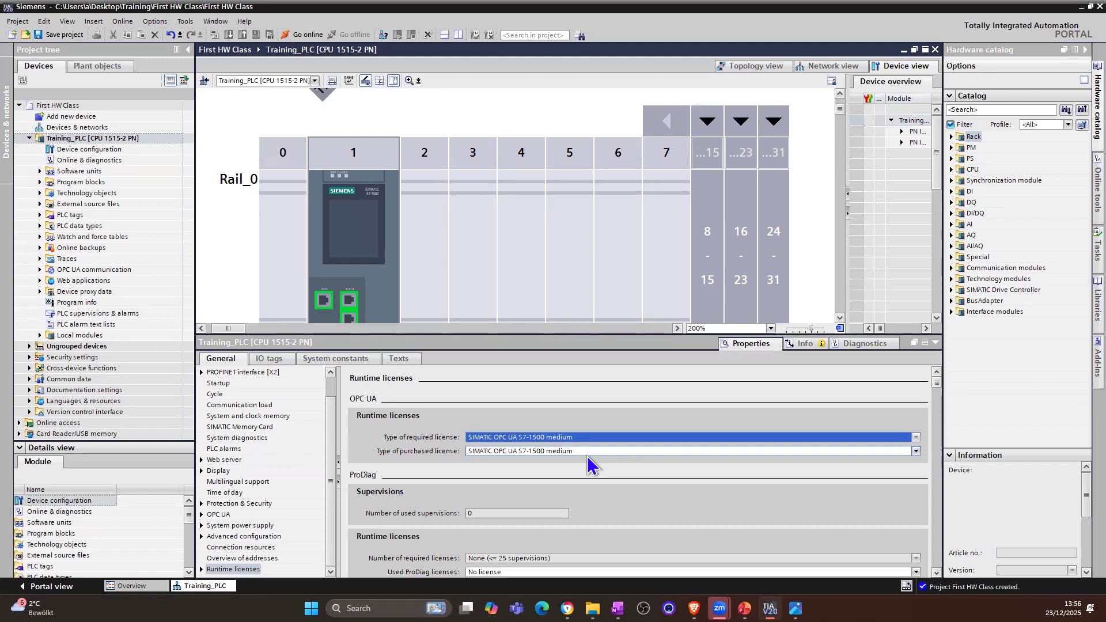
left_click(582, 453)
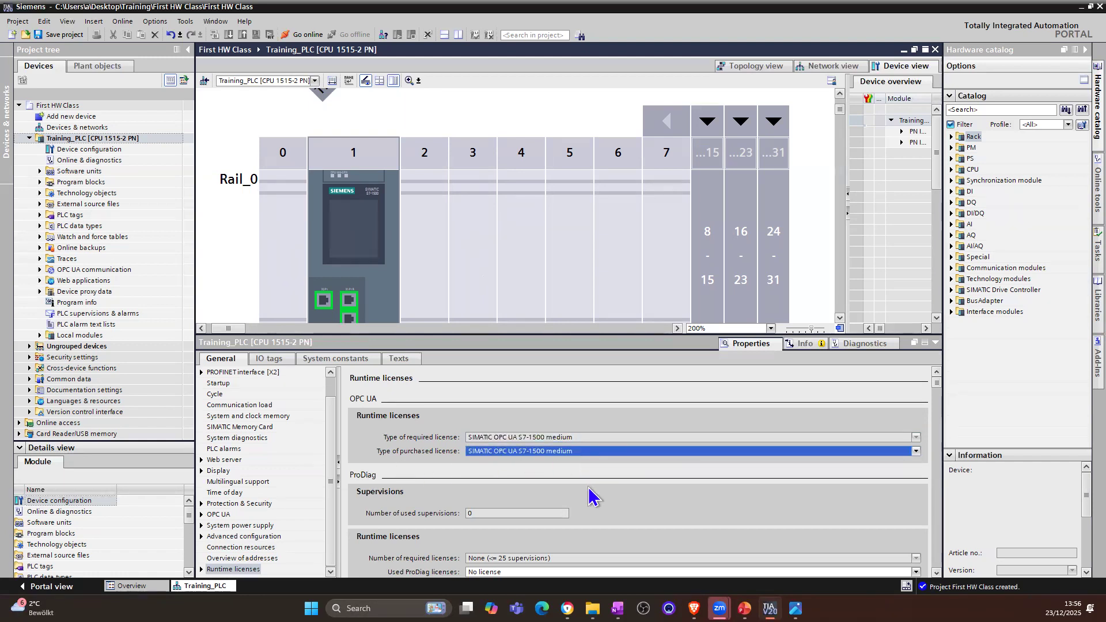
Step: Look through the remaining runtime license settings, from ProDiag and energy objects to the MAC license
left_click(936, 574)
left_click(937, 574)
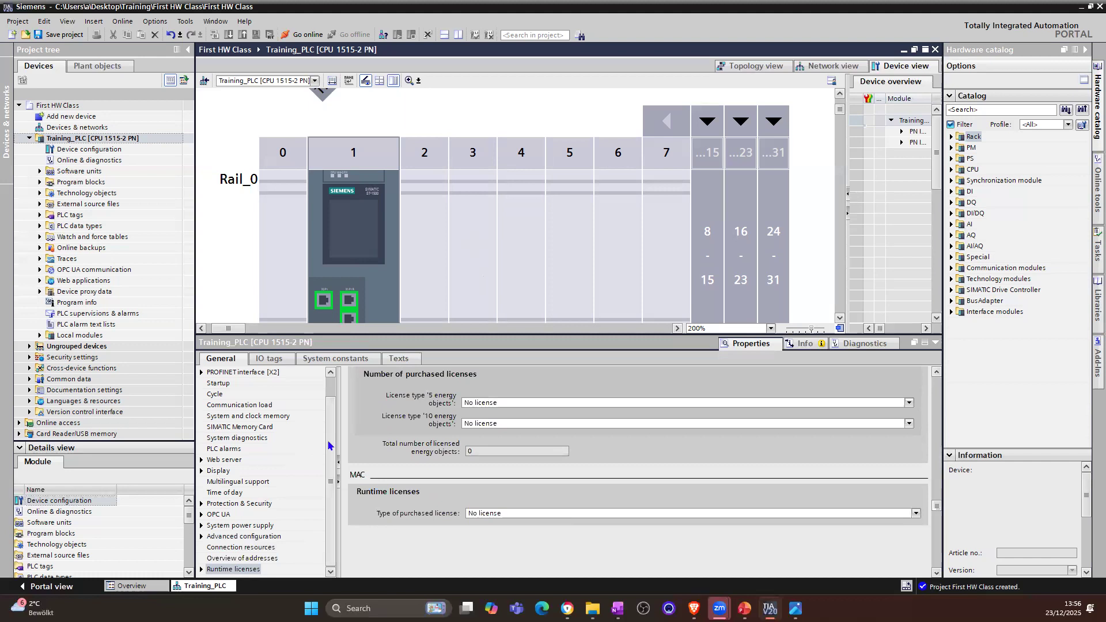
scroll(326, 438, "up", 1)
scroll(327, 397, "down", 1)
left_click_drag(937, 507, 937, 376)
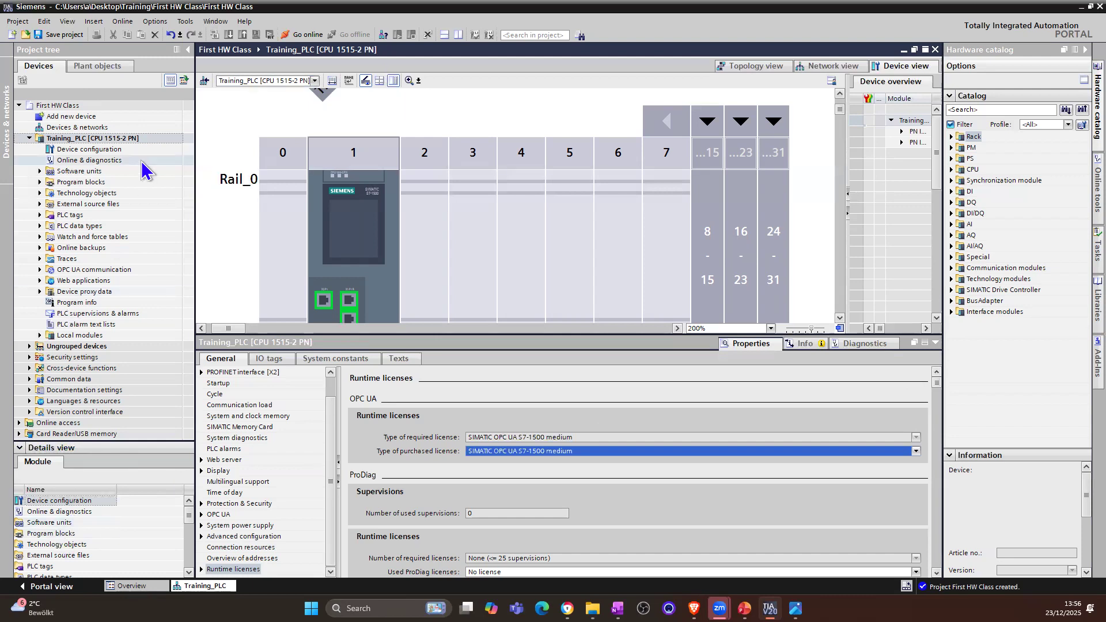
Step: Look at the compile options for the Training_PLC station, including Hardware and software (only changes)
right_click(93, 142)
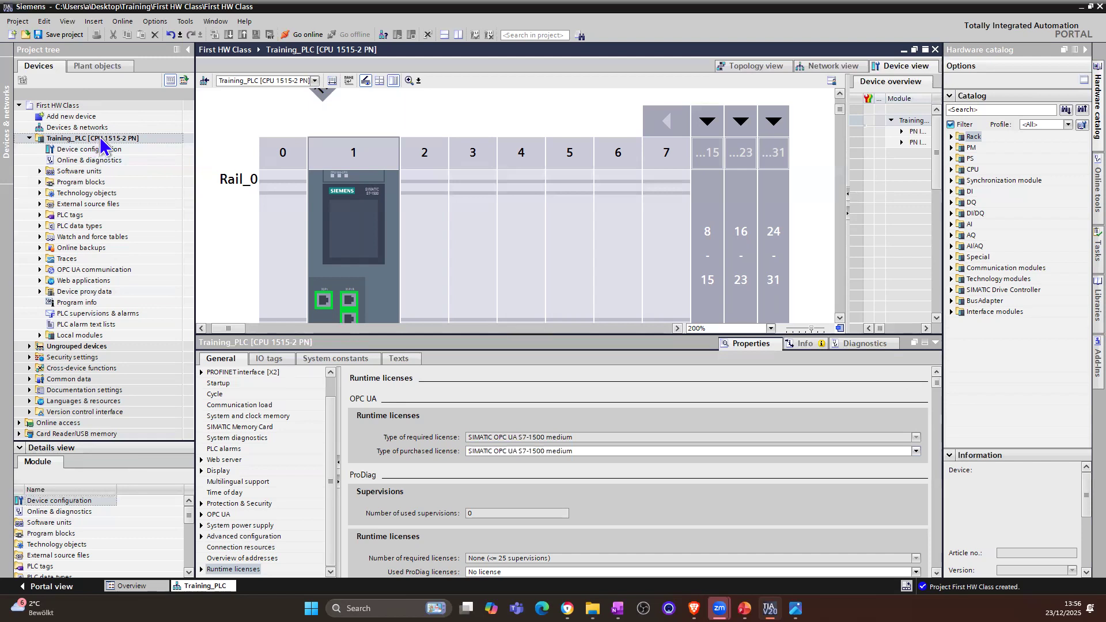
right_click(100, 140)
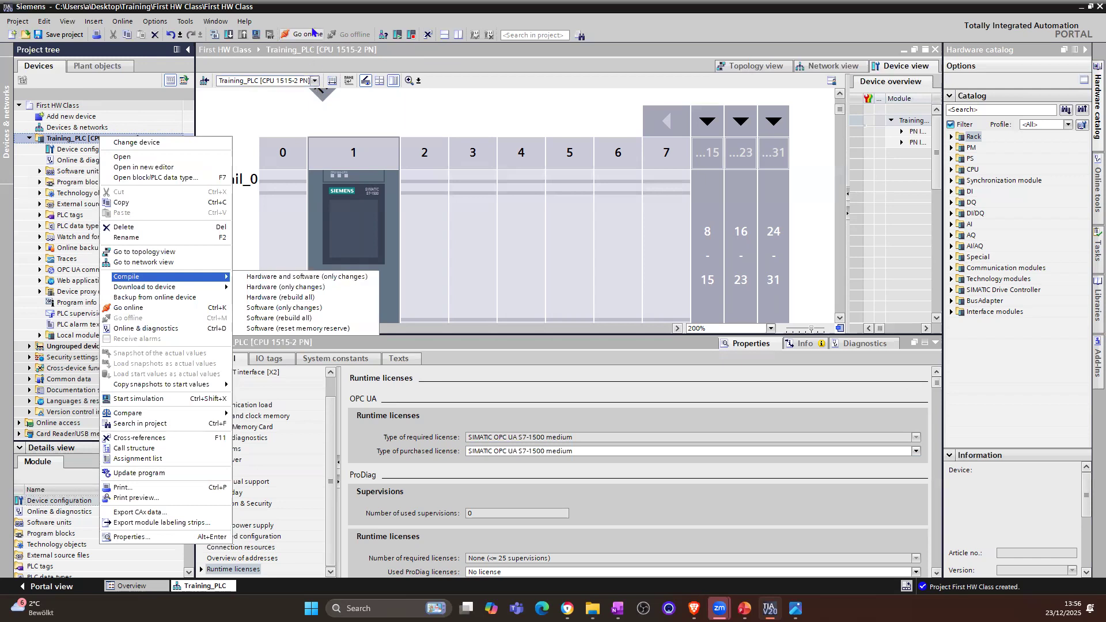
left_click(310, 277)
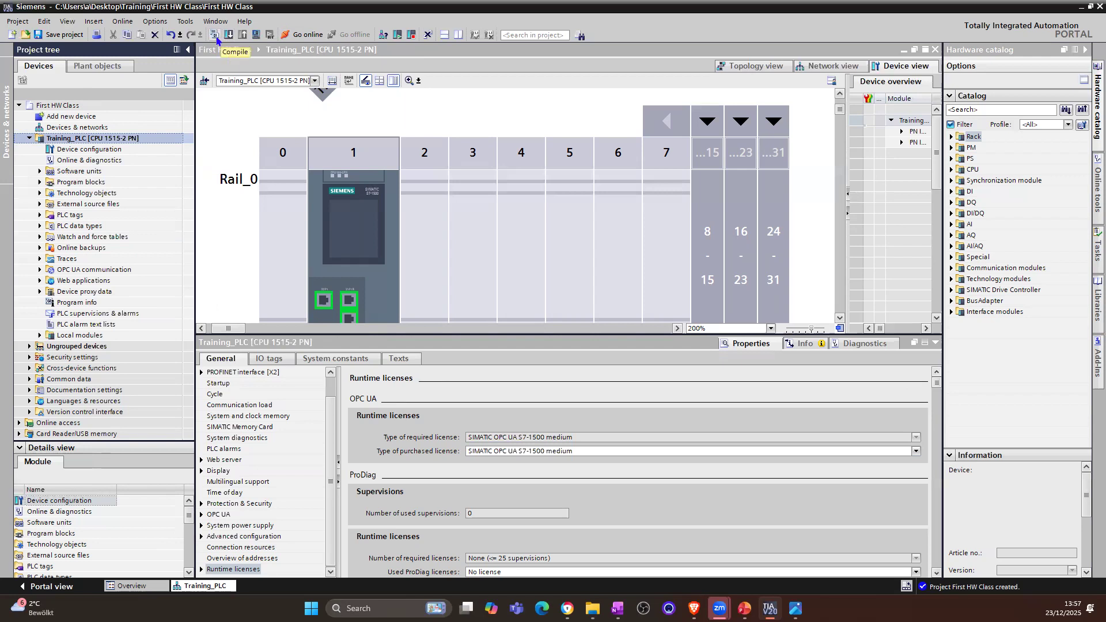
Step: Compile the Training_PLC station and read through the resulting compile messages
left_click(105, 151)
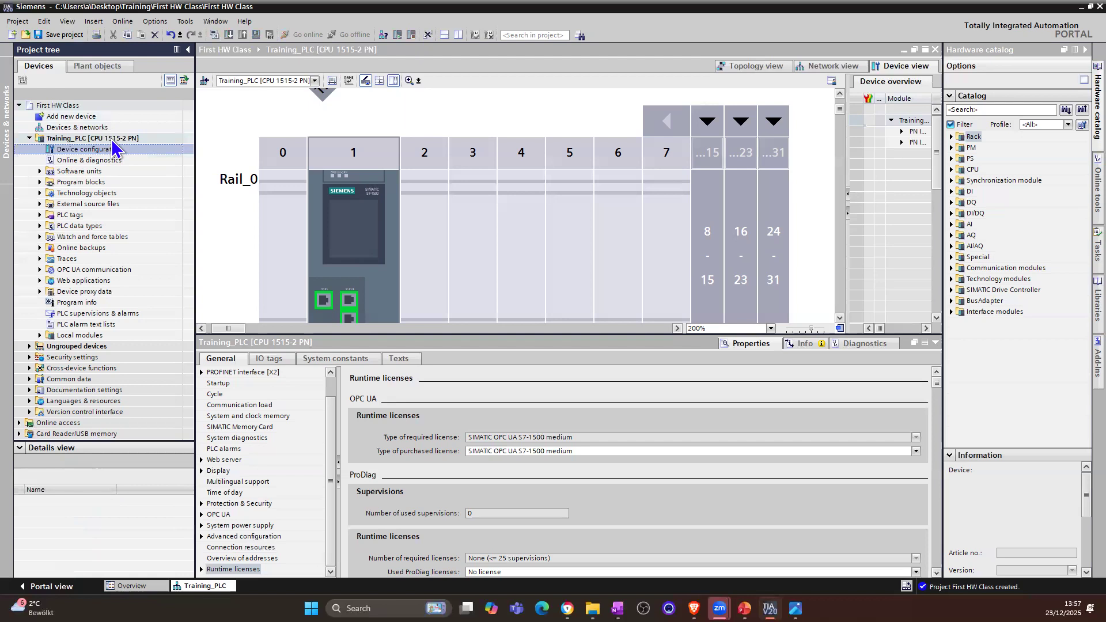
left_click(112, 139)
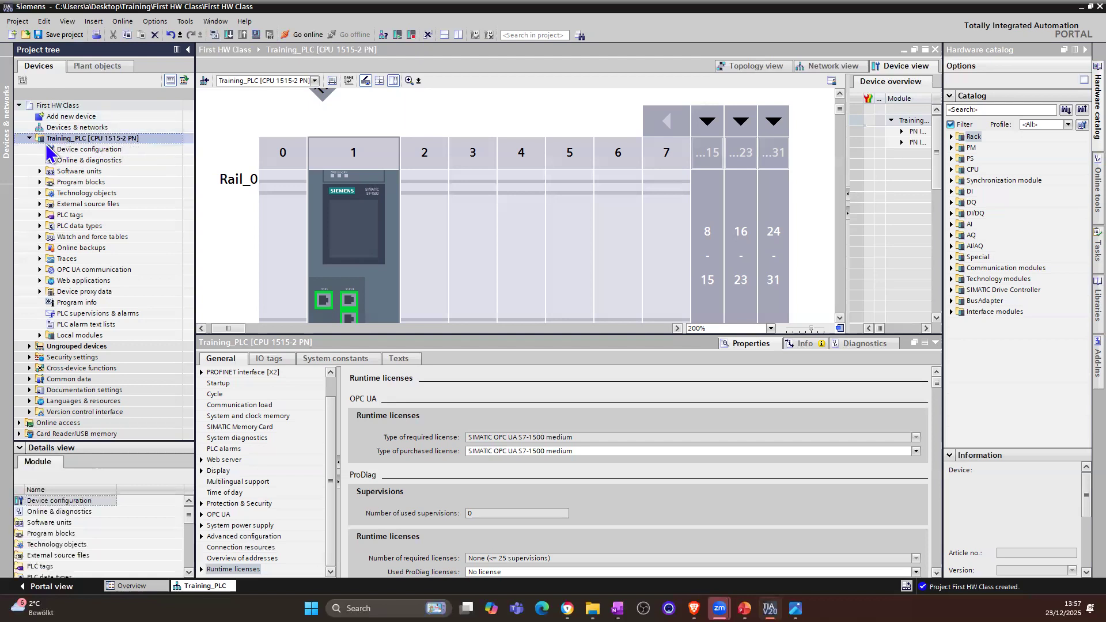
left_click(214, 35)
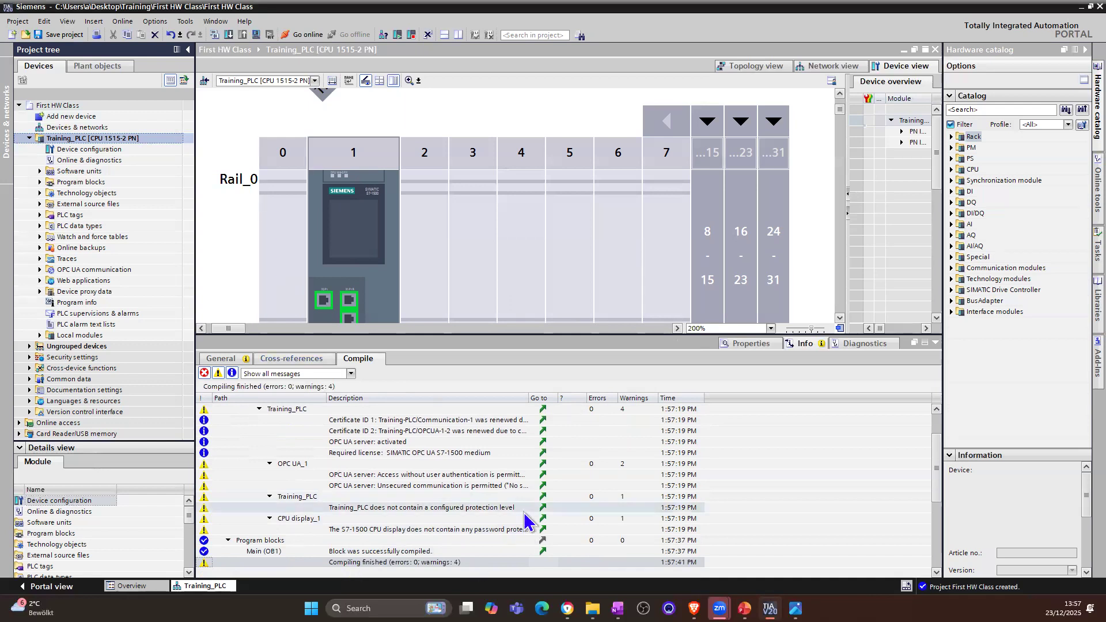
left_click_drag(941, 445, 941, 501)
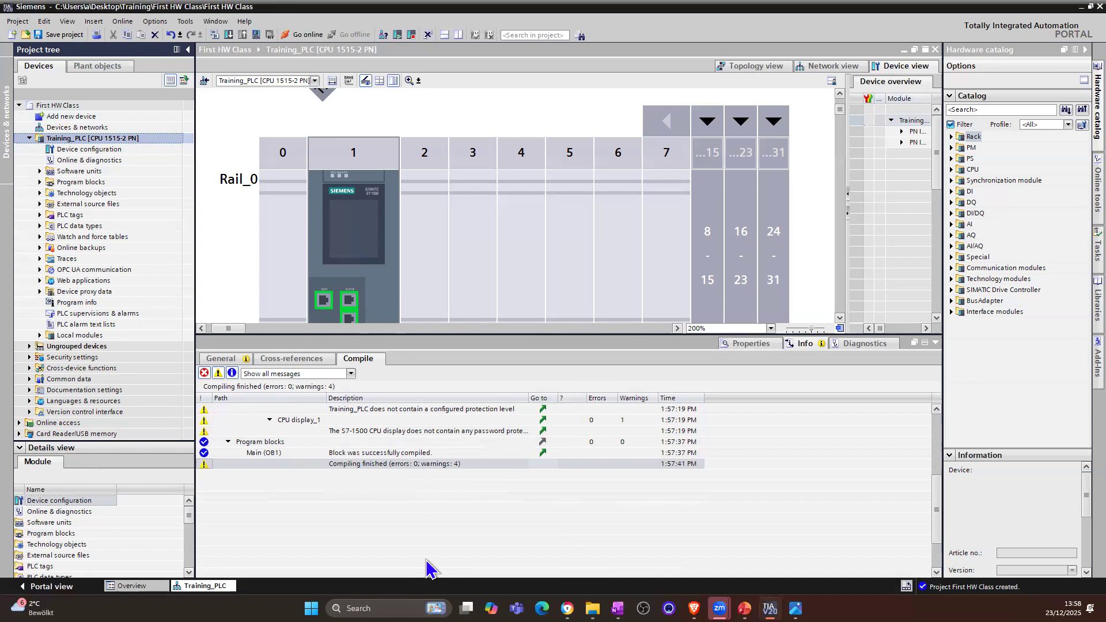
Step: Check the CPU's system power supply settings and its power segment overview
left_click(390, 263)
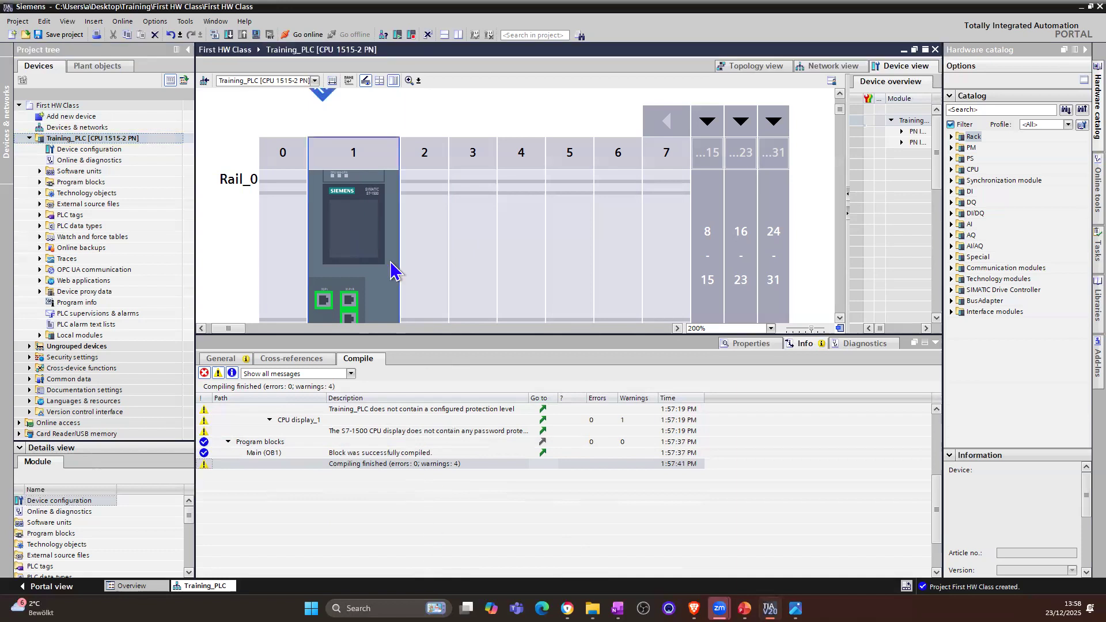
left_click(746, 343)
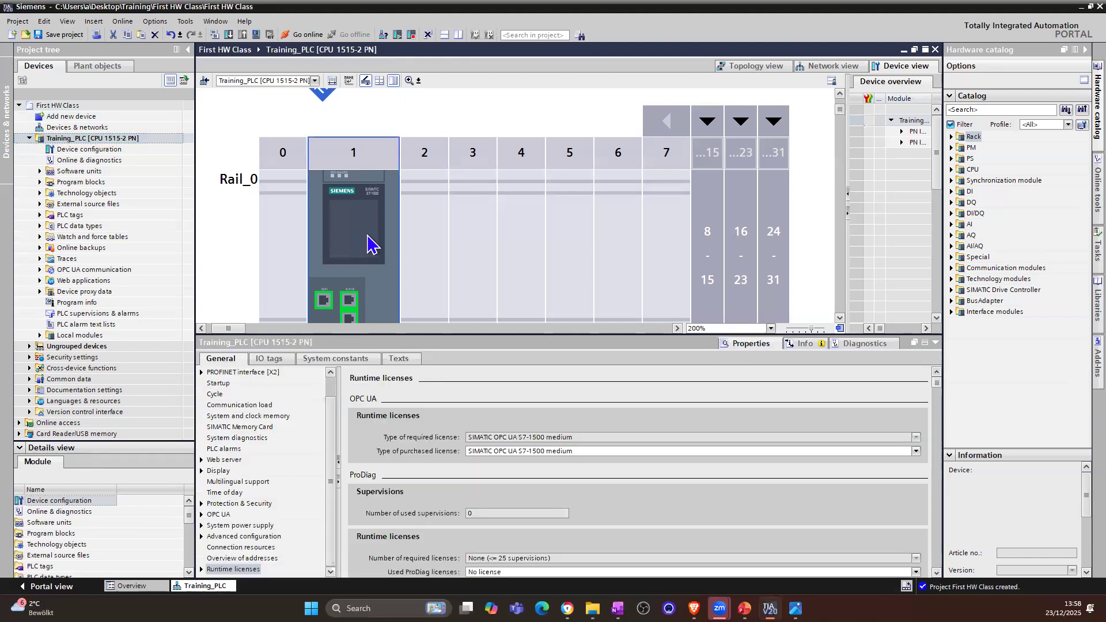
left_click(246, 526)
left_click(403, 515)
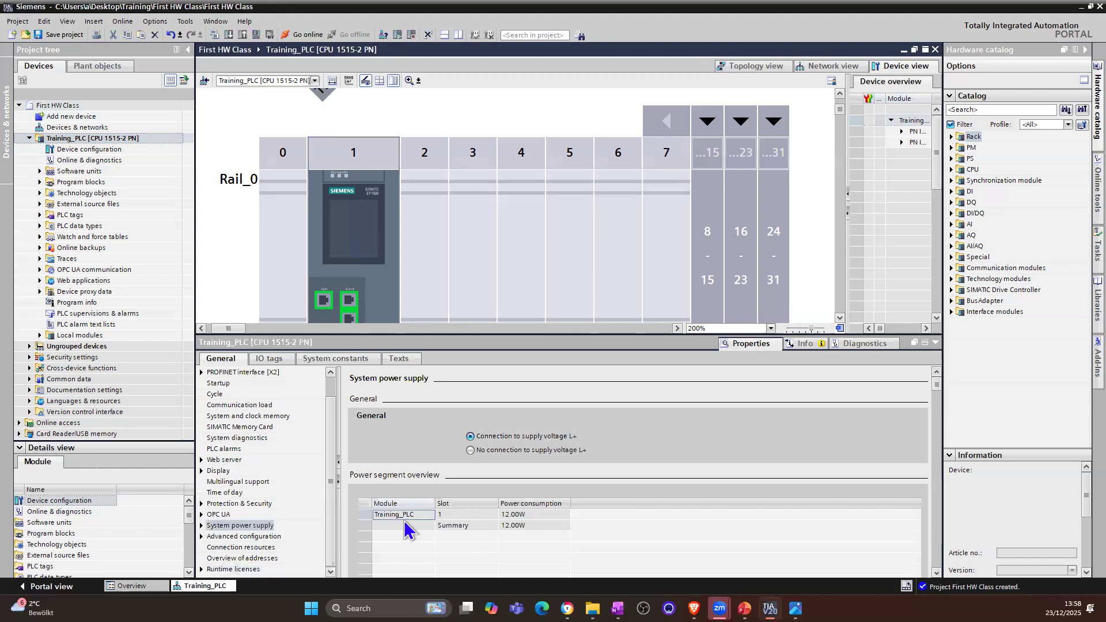
Step: Select the empty slot 0 on the rack, widen the hardware catalog and collapse the device overview table
left_click(291, 237)
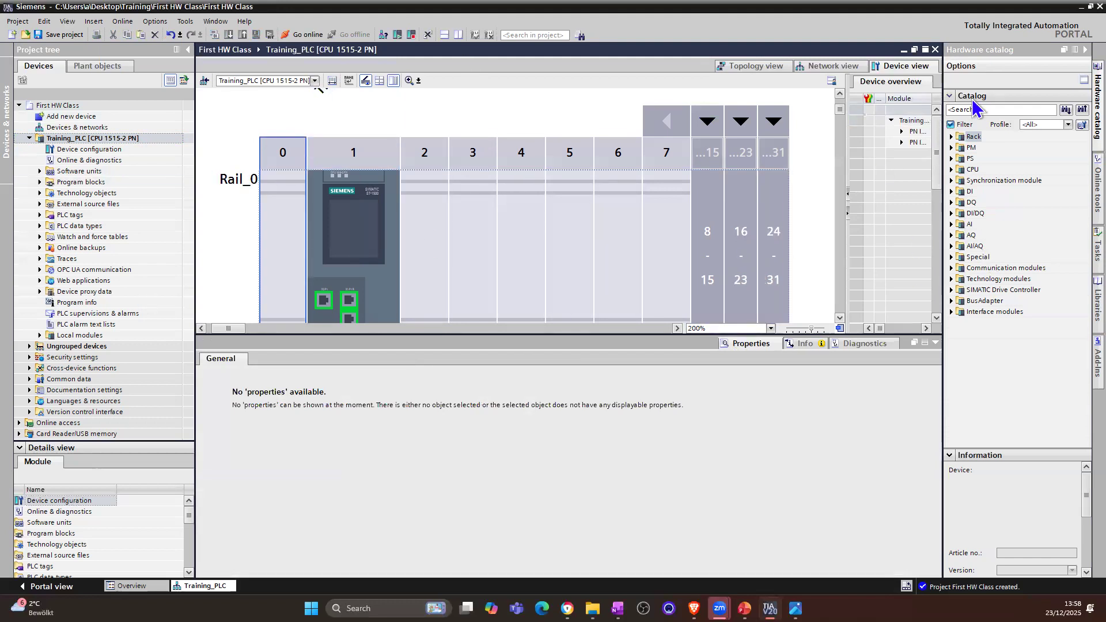
left_click(1093, 96)
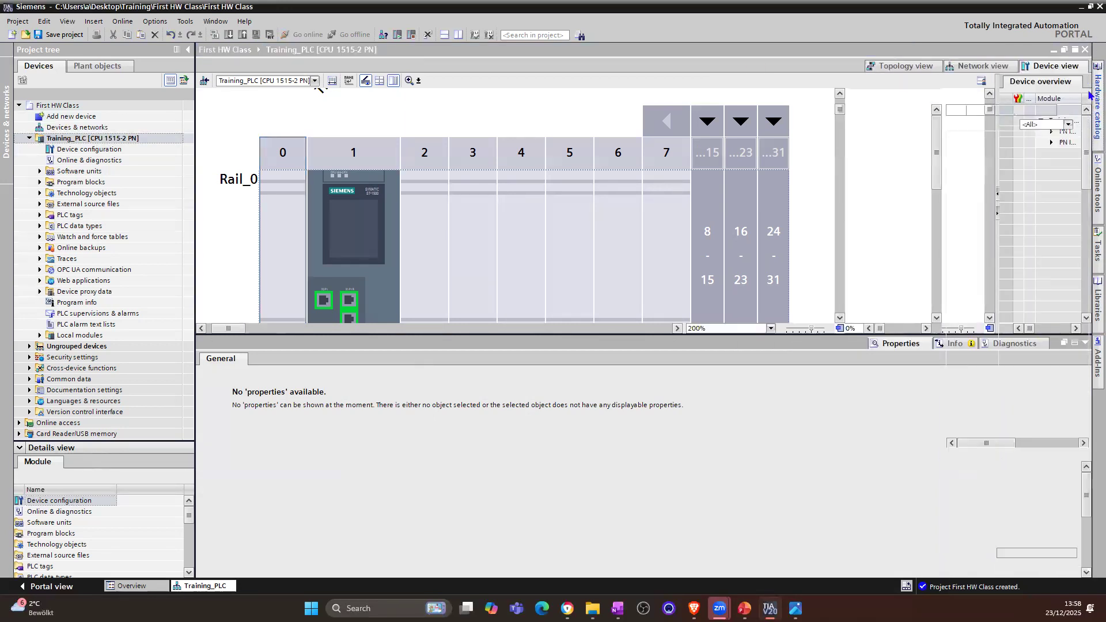
left_click_drag(944, 185, 920, 185)
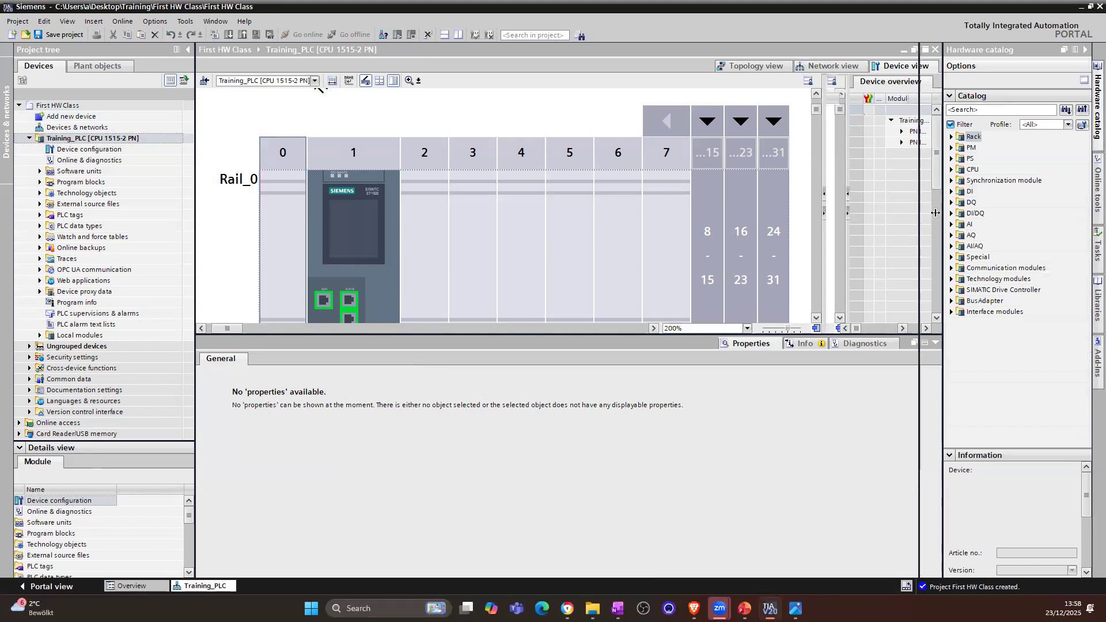
left_click(824, 214)
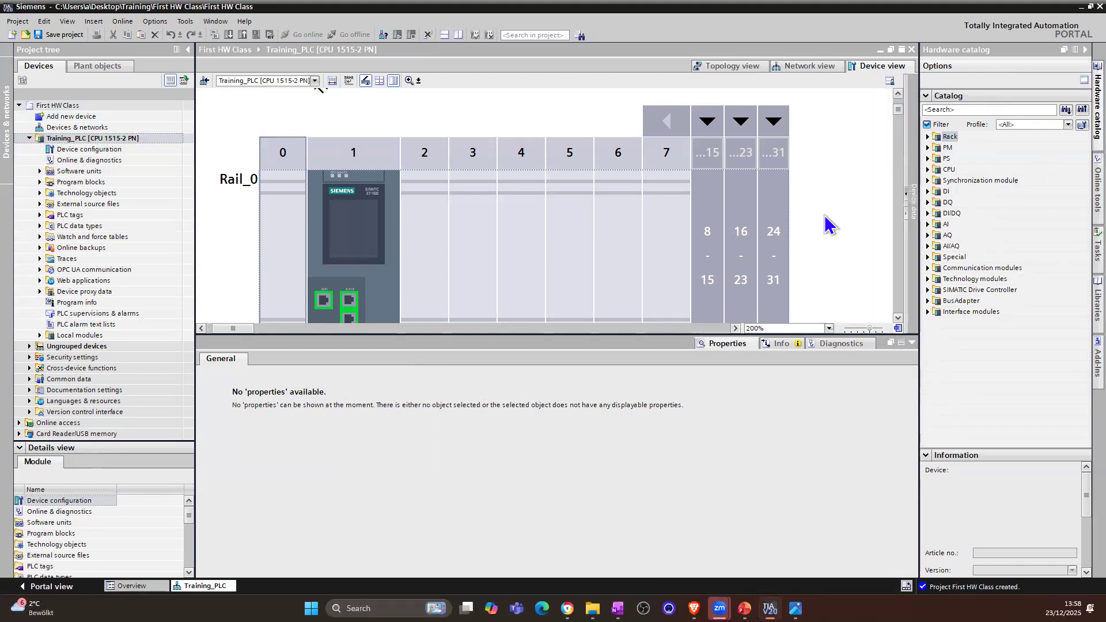
Step: Browse the module categories in the hardware catalog, including Rack, PM, PS, CPU and DI
left_click(1019, 411)
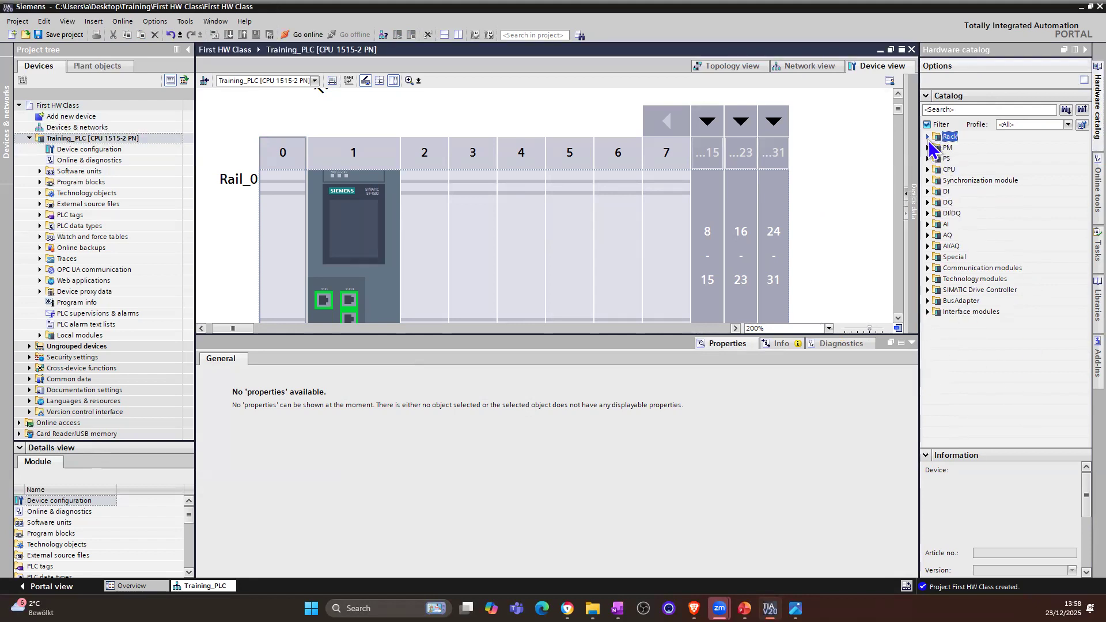
left_click(927, 137)
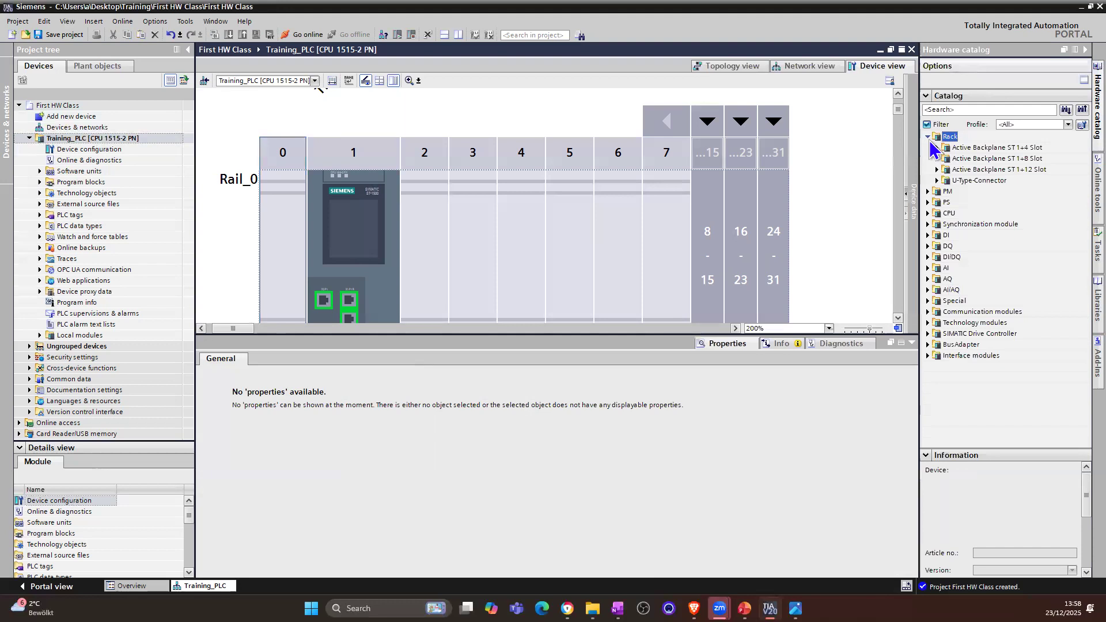
left_click(928, 137)
left_click(928, 148)
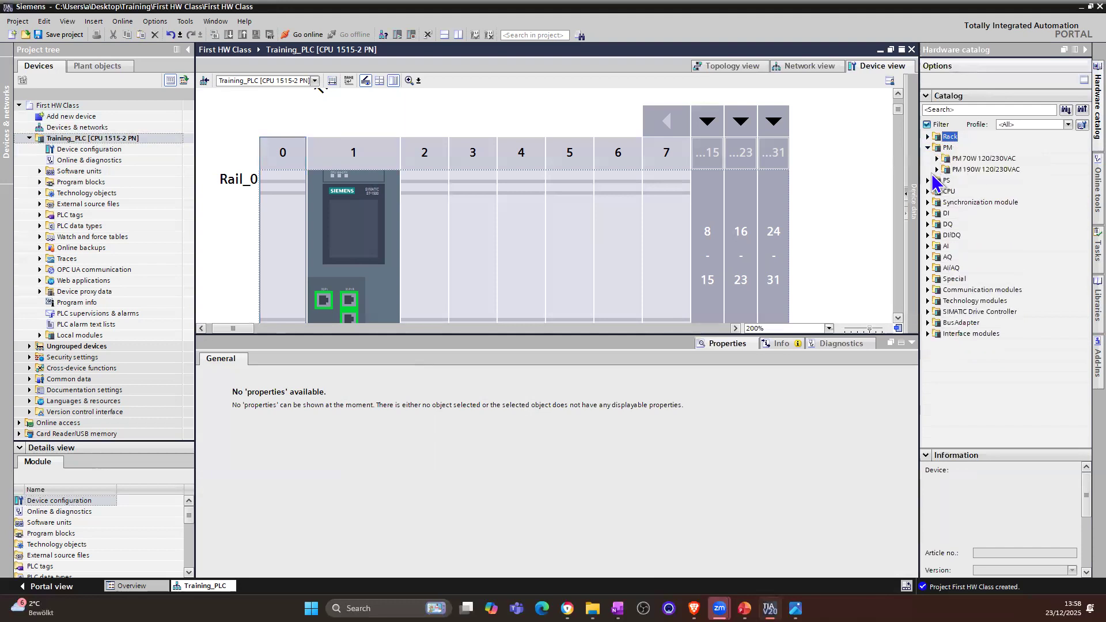
left_click(928, 180)
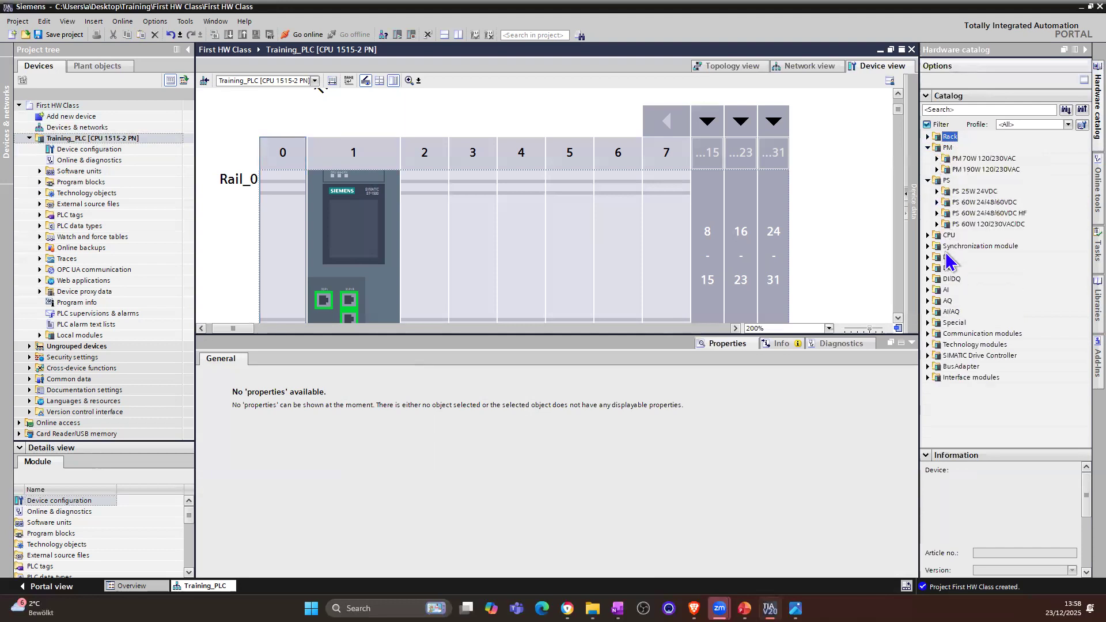
left_click(928, 235)
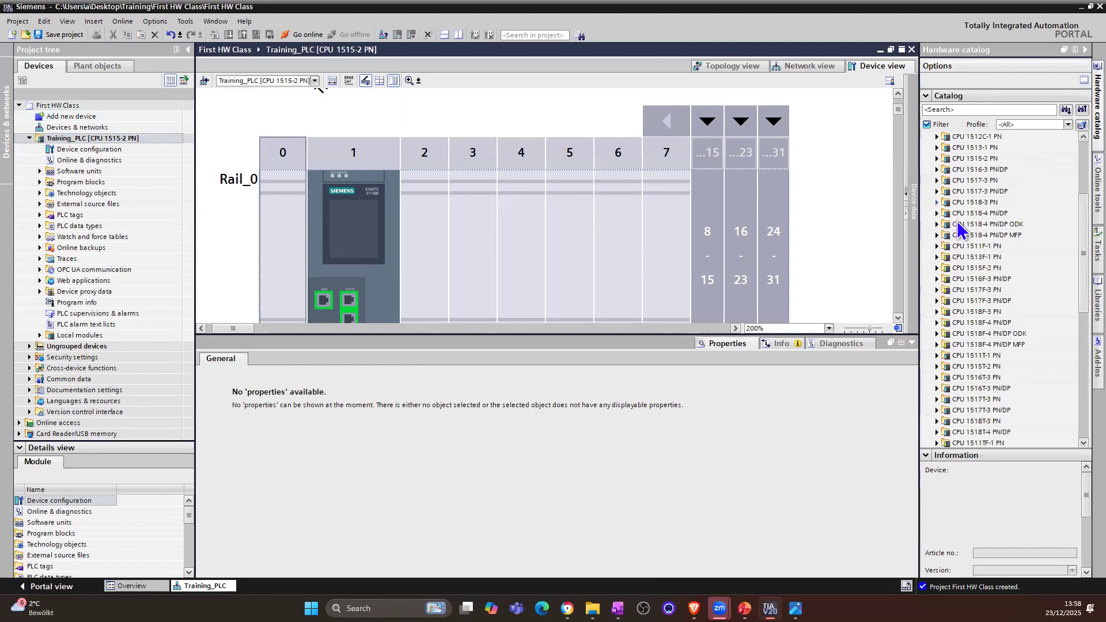
scroll(959, 201, "up", 4)
left_click(928, 235)
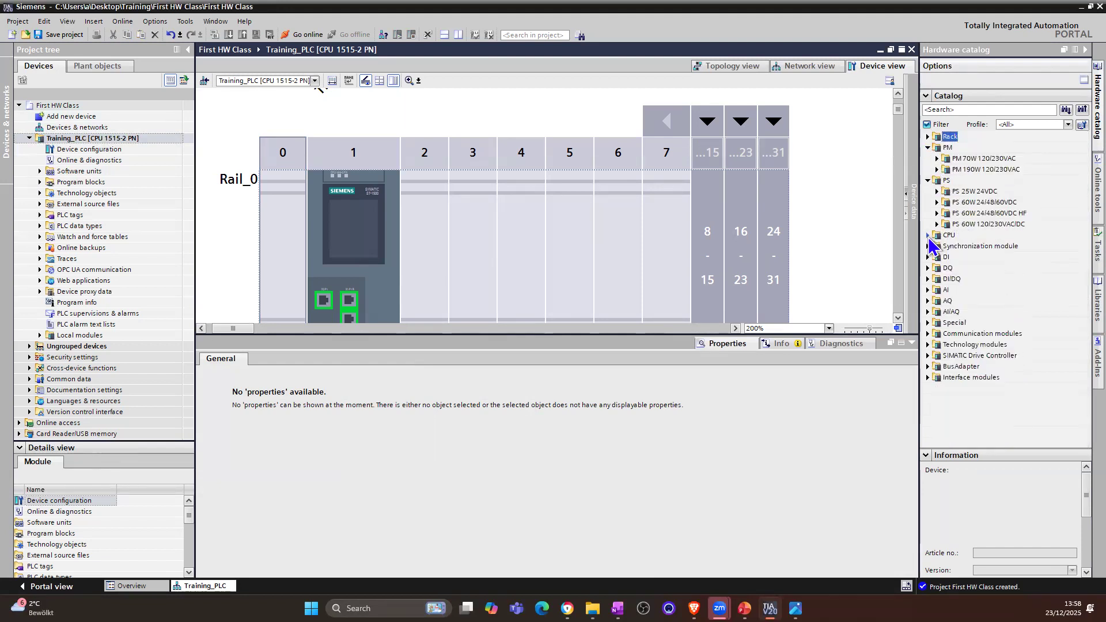
left_click(928, 257)
left_click(928, 257)
left_click(927, 258)
left_click(928, 258)
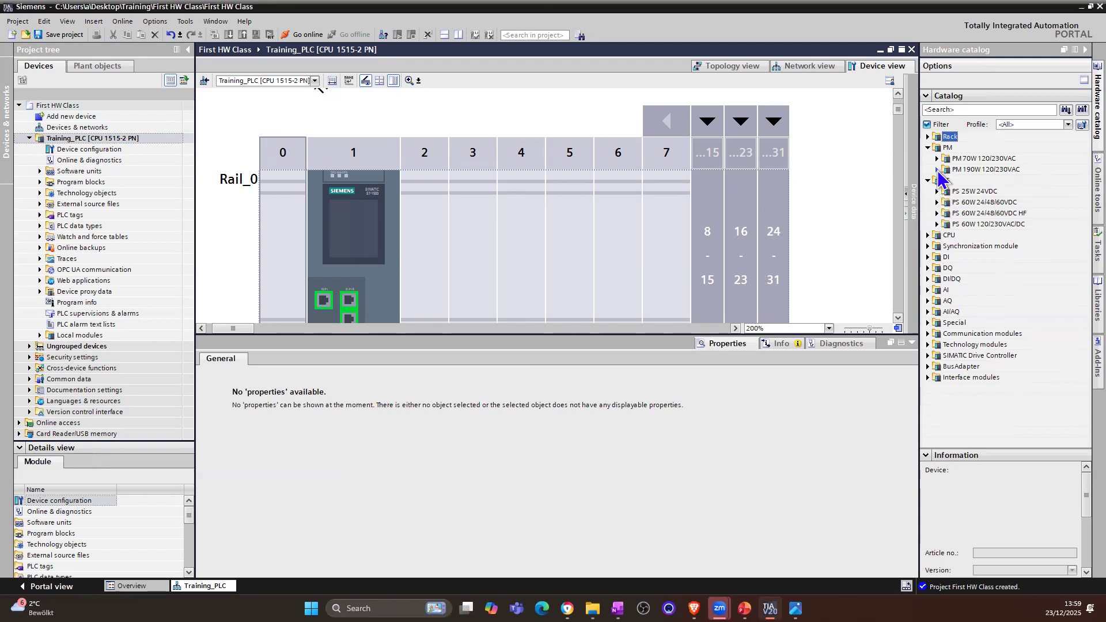
Step: Read the catalog description of load current supply PM 190W 120/230VAC (6EP1333-4BA00) and place it in slot 0 of Rail_0
left_click(937, 170)
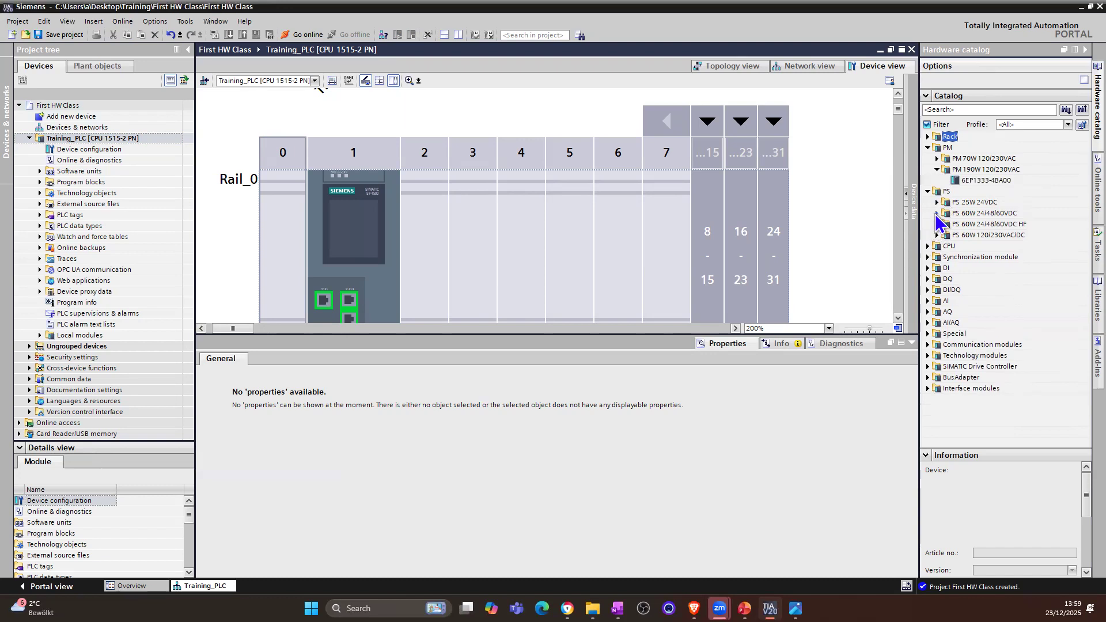
left_click(982, 181)
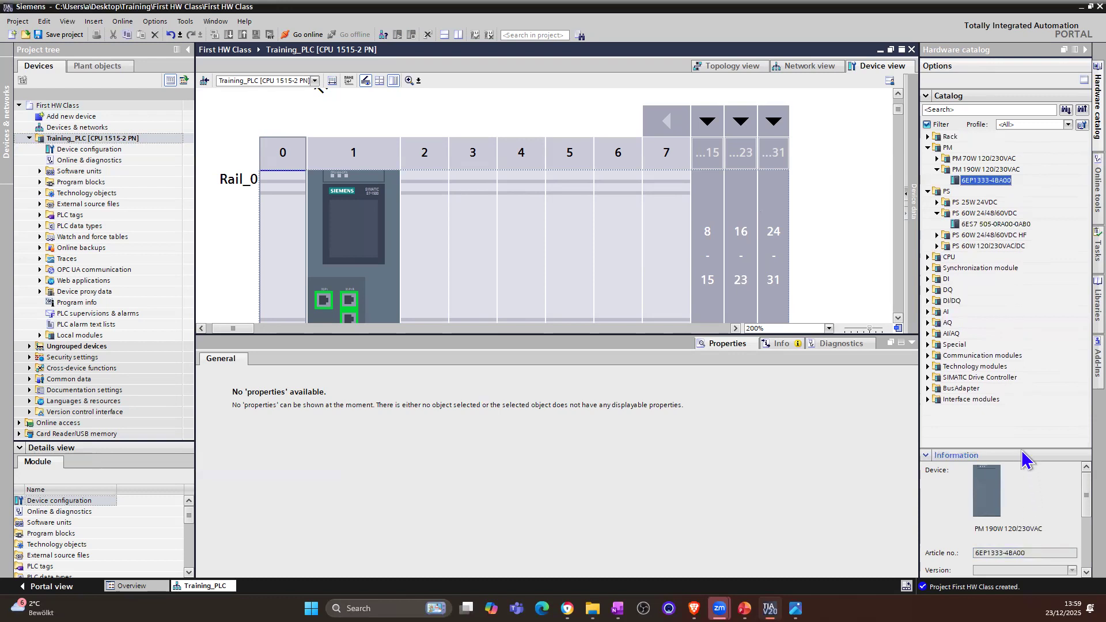
left_click_drag(1022, 449, 1035, 340)
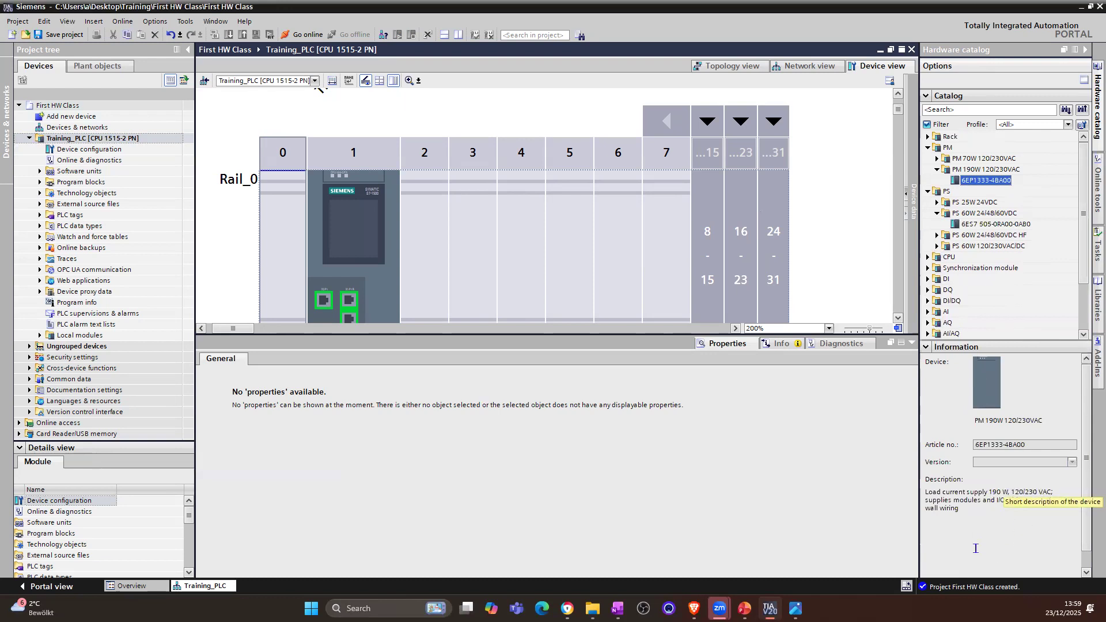
scroll(977, 542, "down", 1)
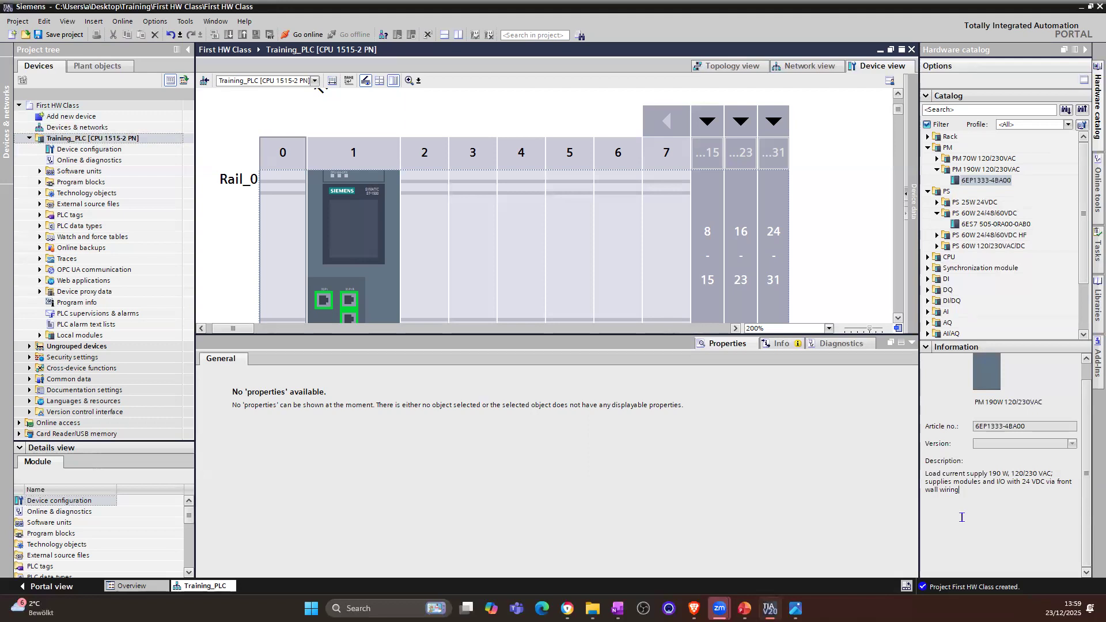
left_click_drag(796, 232, 280, 213)
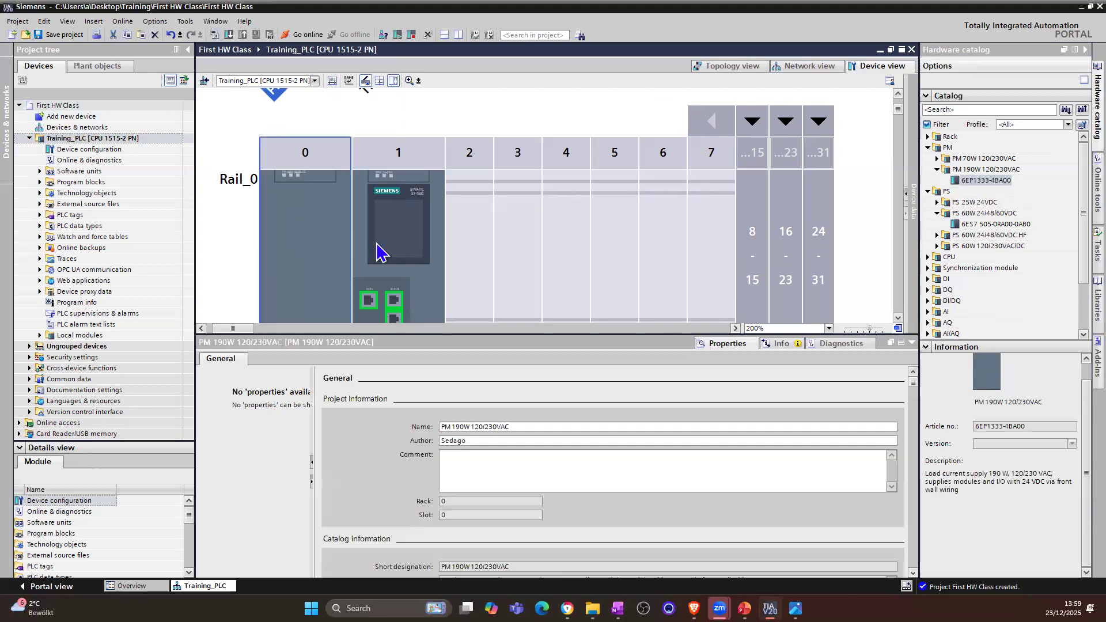
Step: Examine the PM 190W module's slot and power consumption in the CPU's power segment overview, widening the module column
left_click(377, 251)
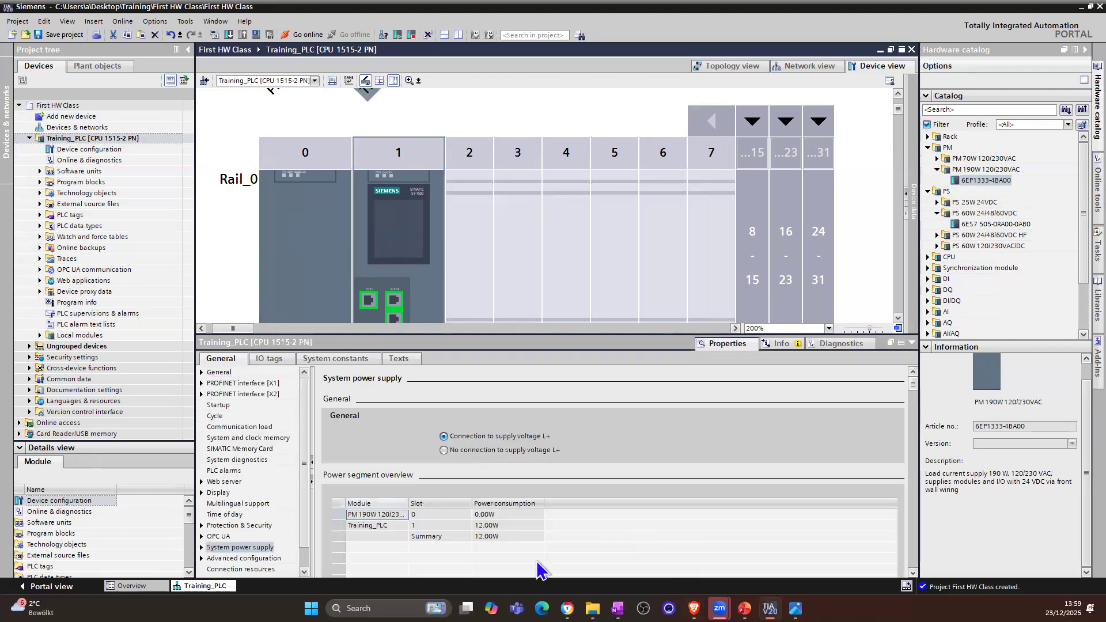
left_click_drag(433, 505, 435, 506)
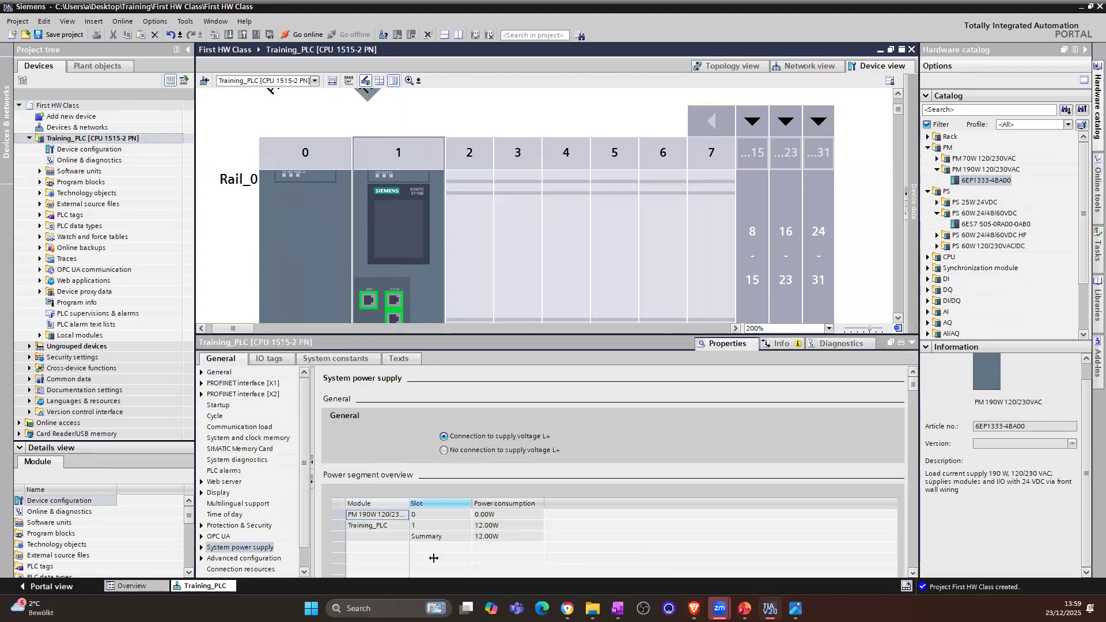
left_click(454, 518)
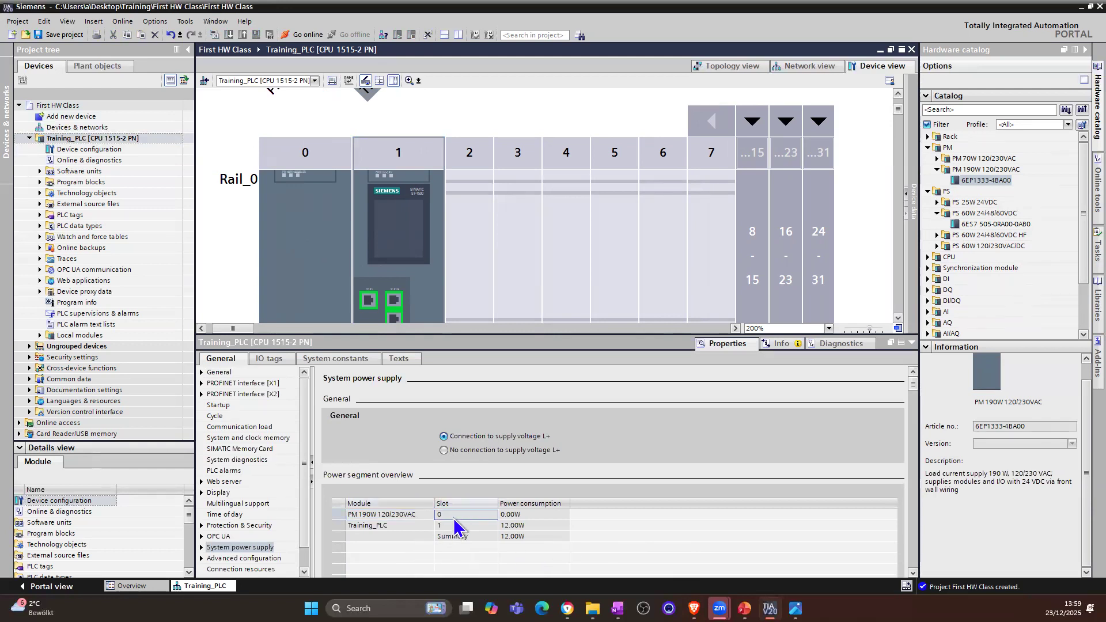
left_click(508, 516)
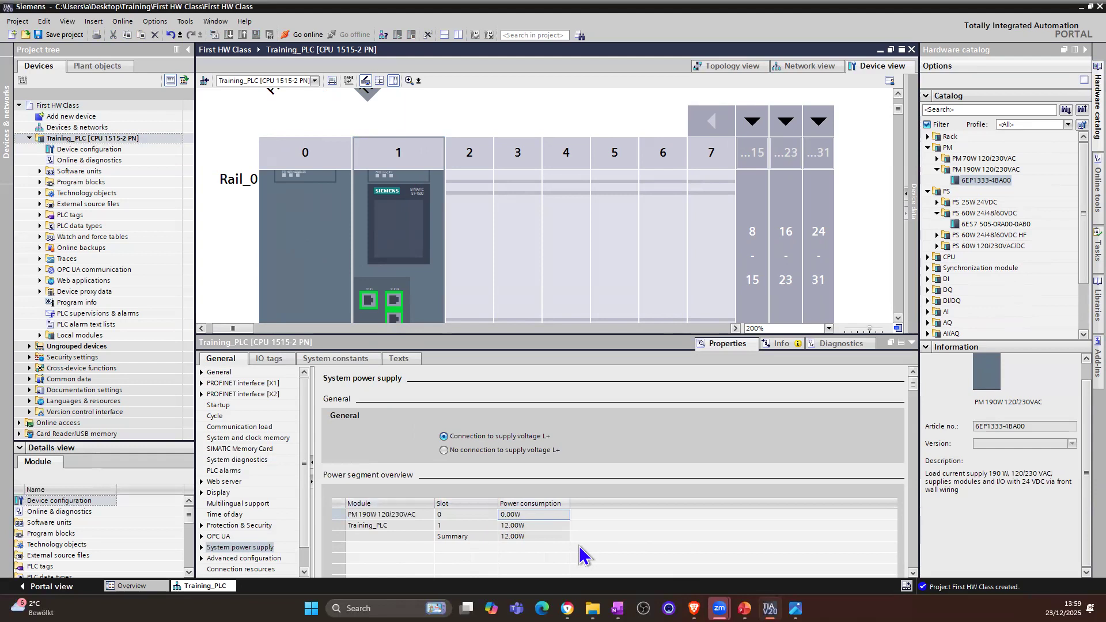
Step: Review the PM 190W module's catalog description, highlighting the phrase "via front wall wiring"
left_click(1014, 508)
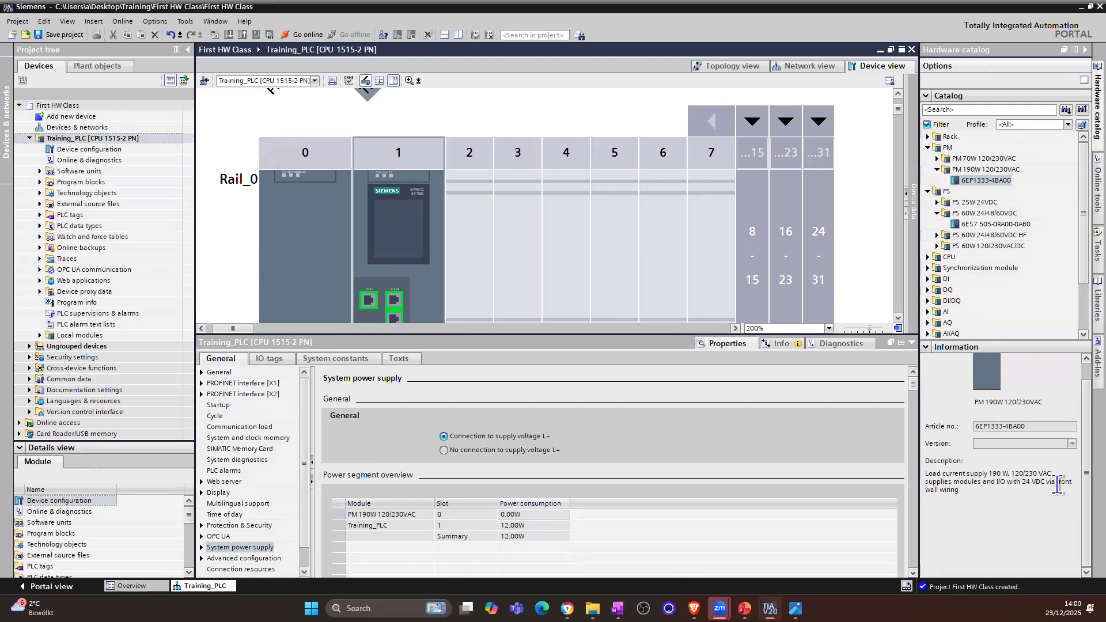
left_click_drag(1006, 499, 1041, 482)
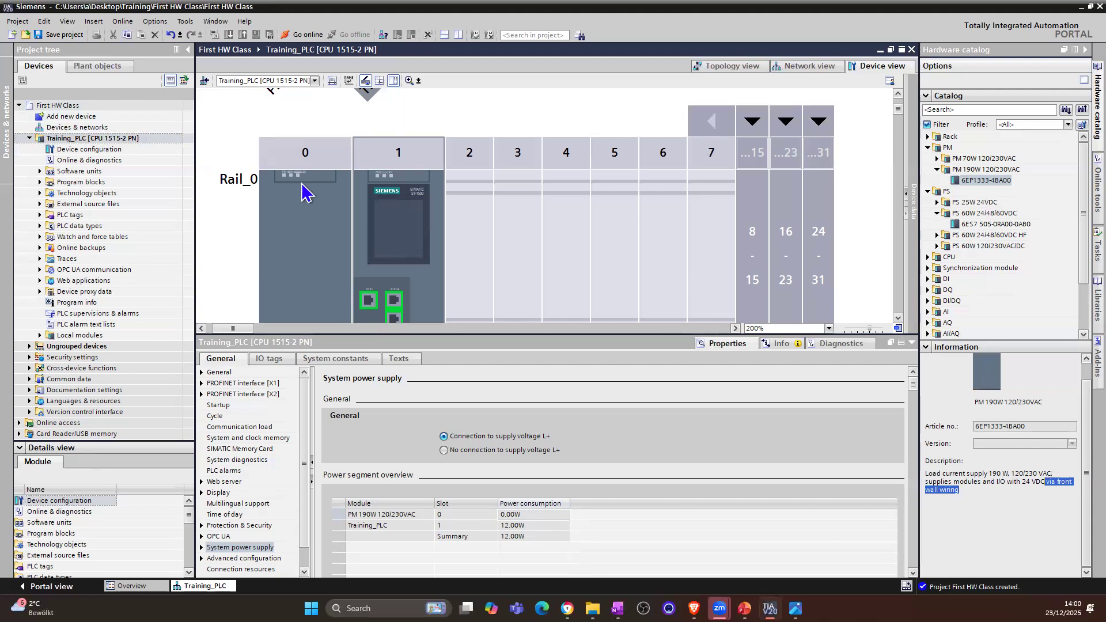
left_click(306, 239)
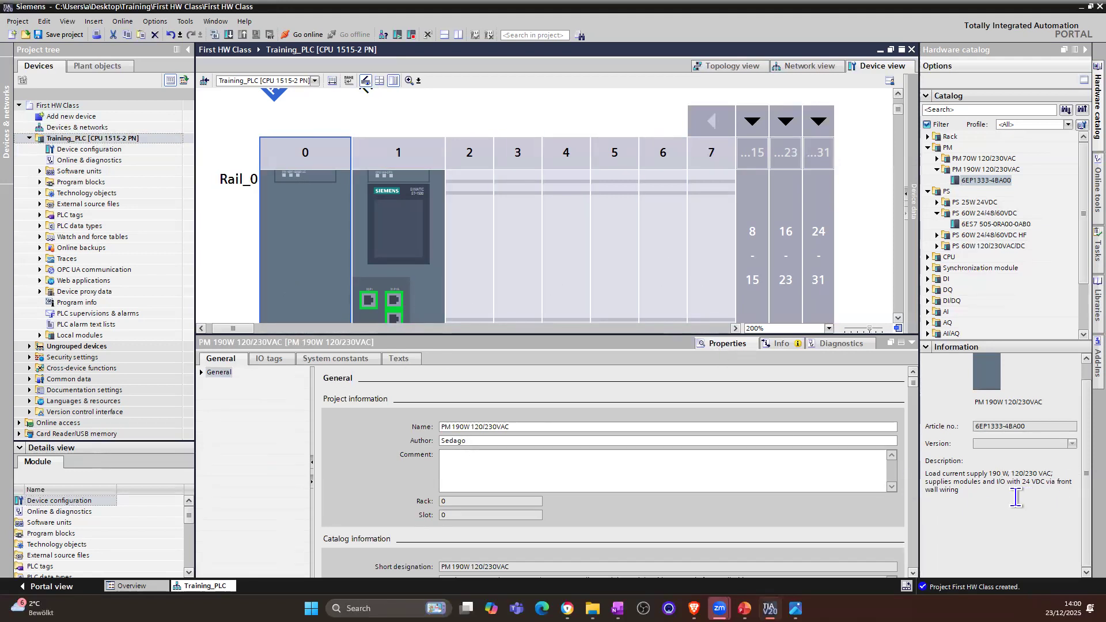
left_click_drag(1045, 482, 1067, 495)
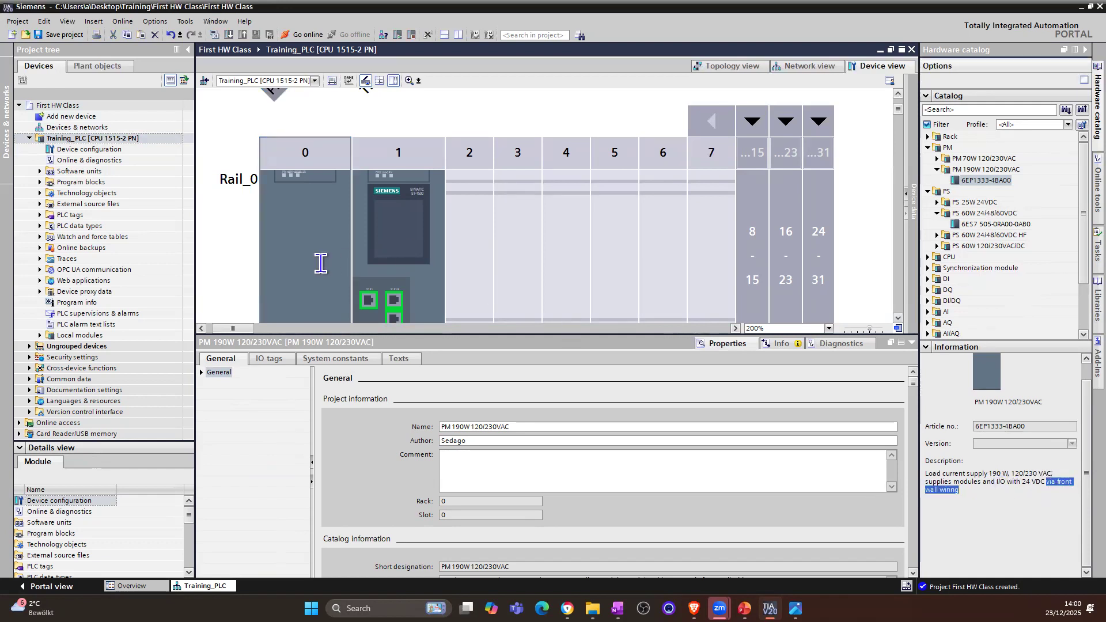
Step: Delete the PM 190W 120/230VAC module from slot 0 and return to the CPU's system power supply settings
left_click(303, 226)
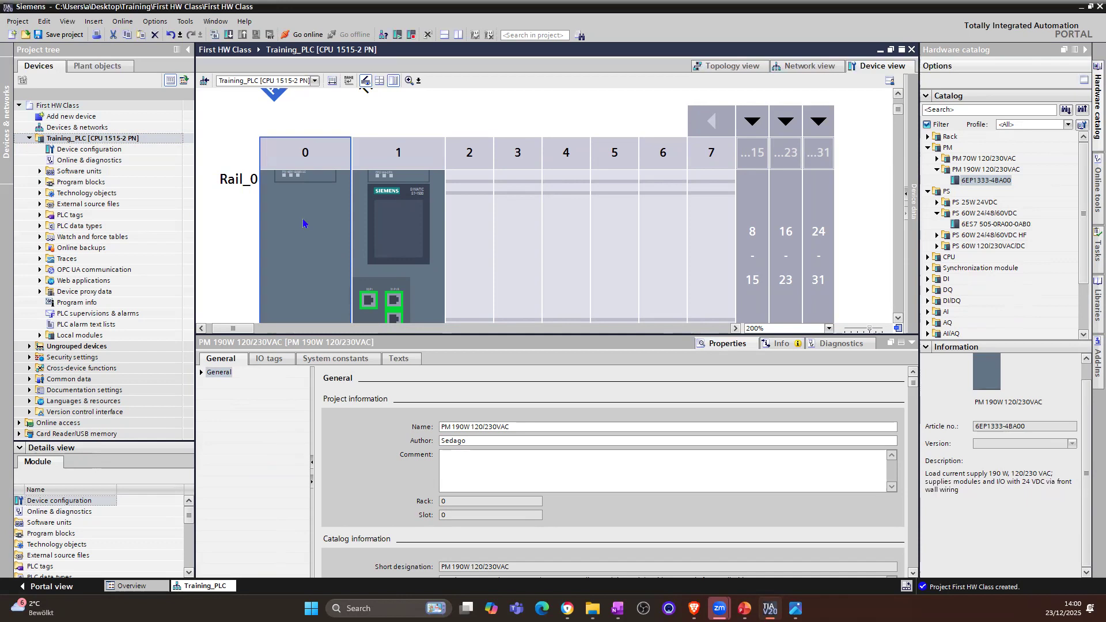
right_click(304, 225)
left_click(326, 285)
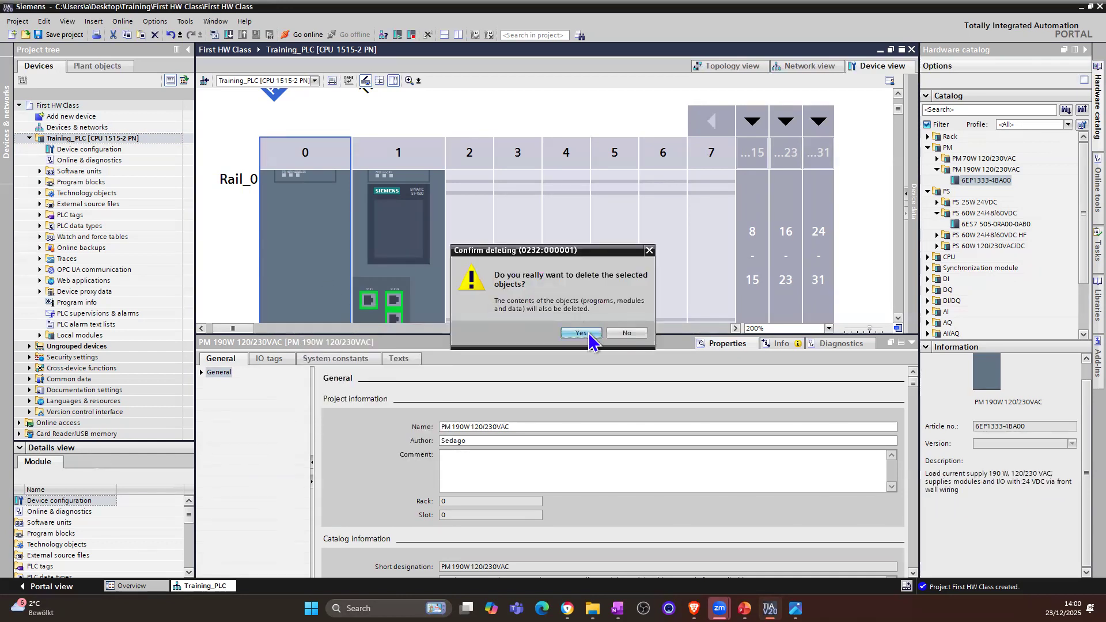
left_click(581, 333)
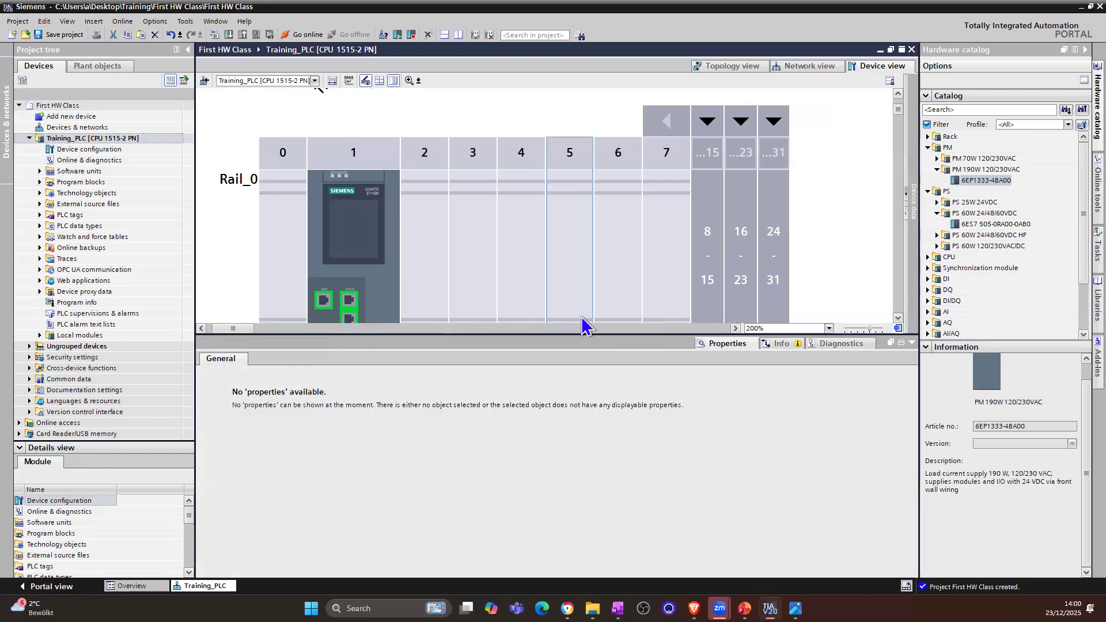
left_click(389, 271)
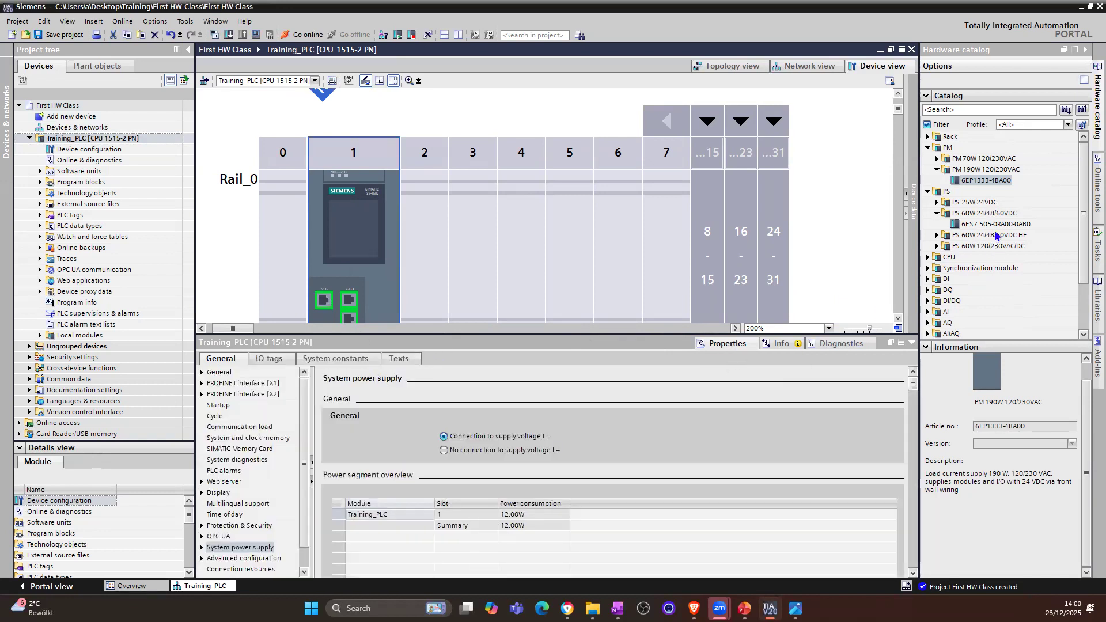
Step: Place system power supply PS 60W 24/48/60VDC (6ES7 505-0RA00-0AB0) in slot 0 of Rail_0 and inspect its power value in the CPU's power segment overview
left_click(996, 223)
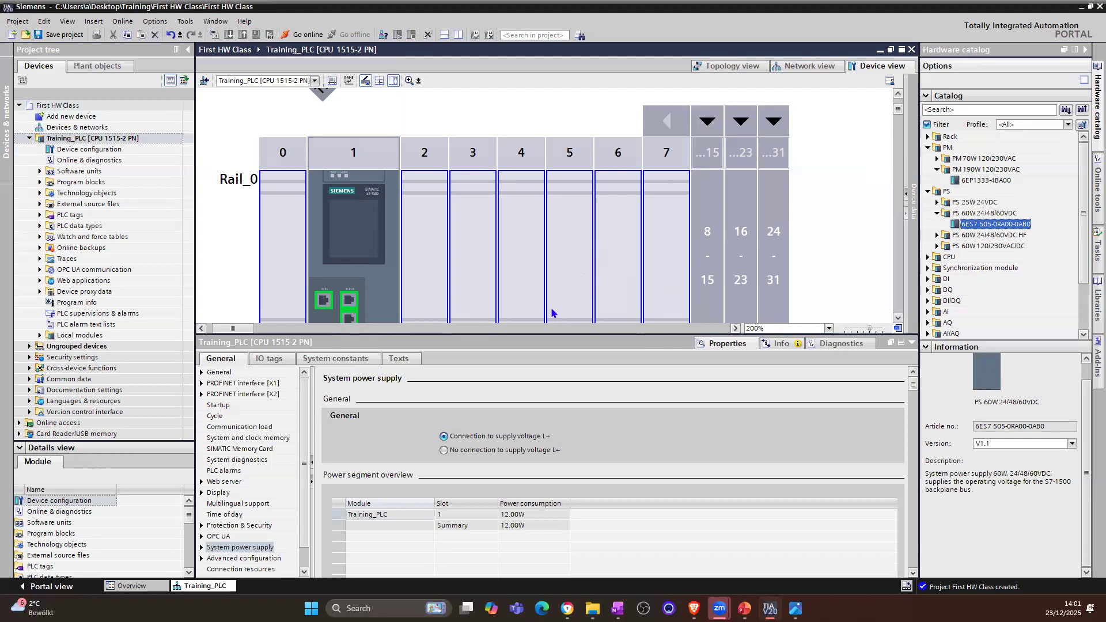
left_click_drag(990, 225, 277, 266)
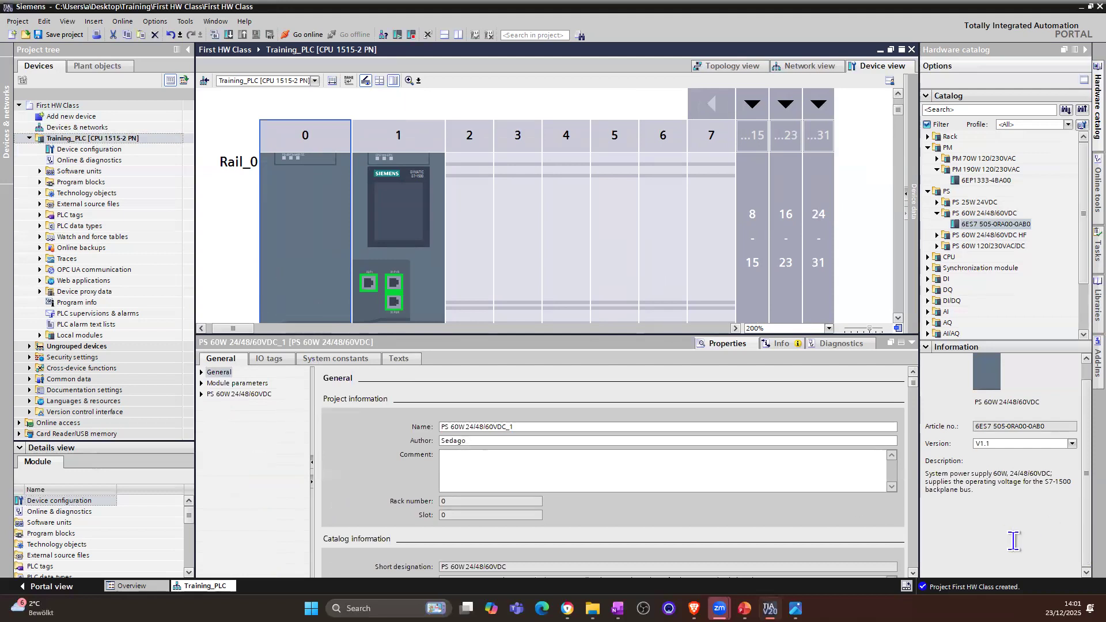
left_click(961, 481)
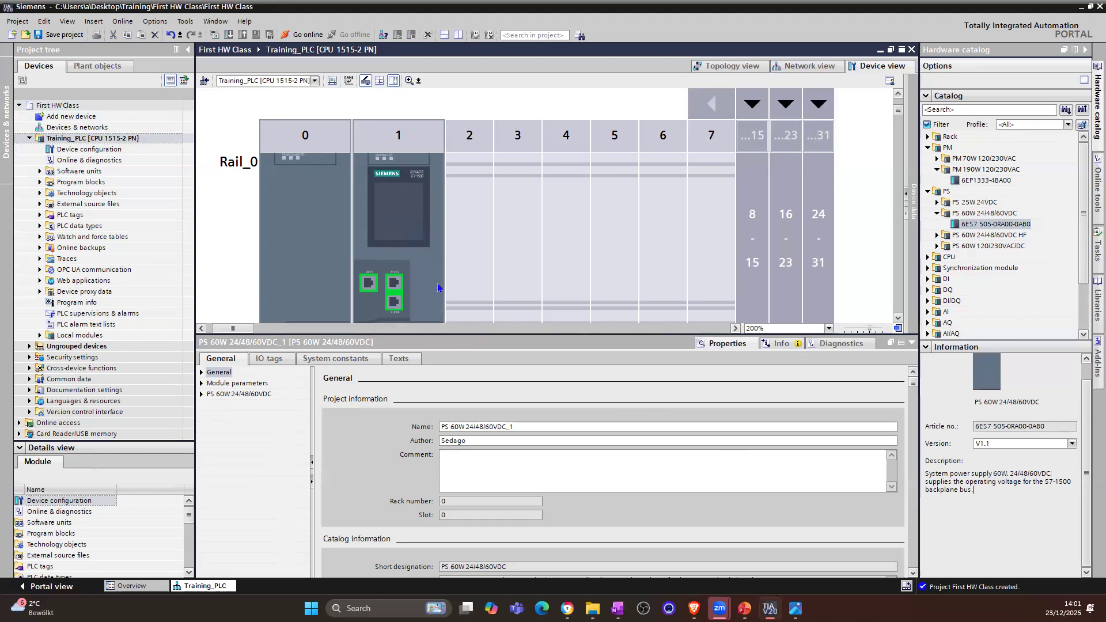
left_click(408, 208)
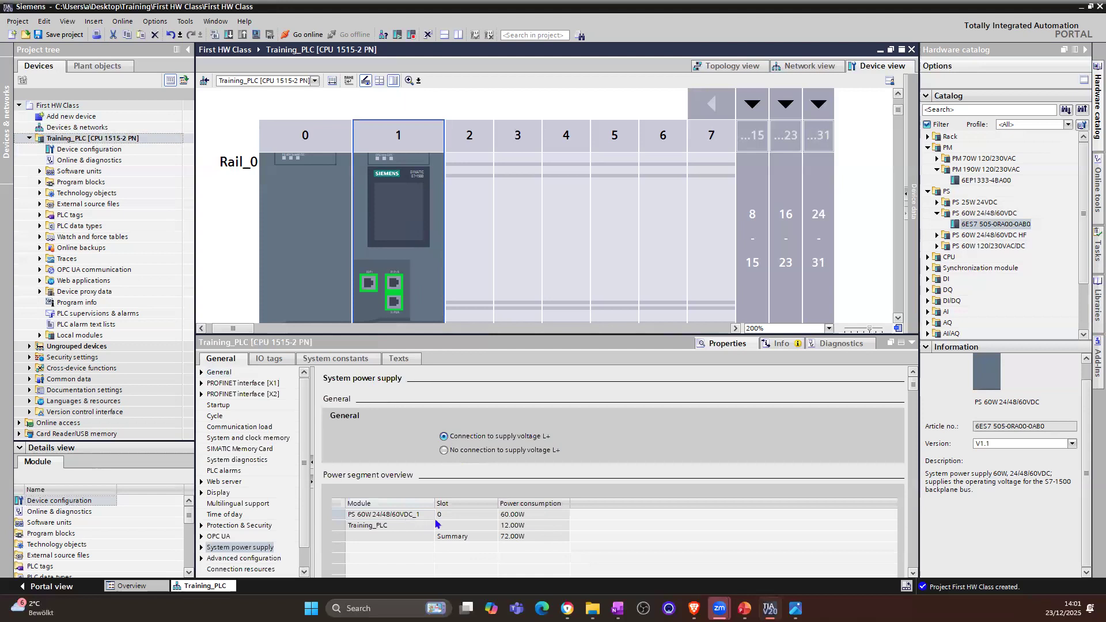
left_click(529, 518)
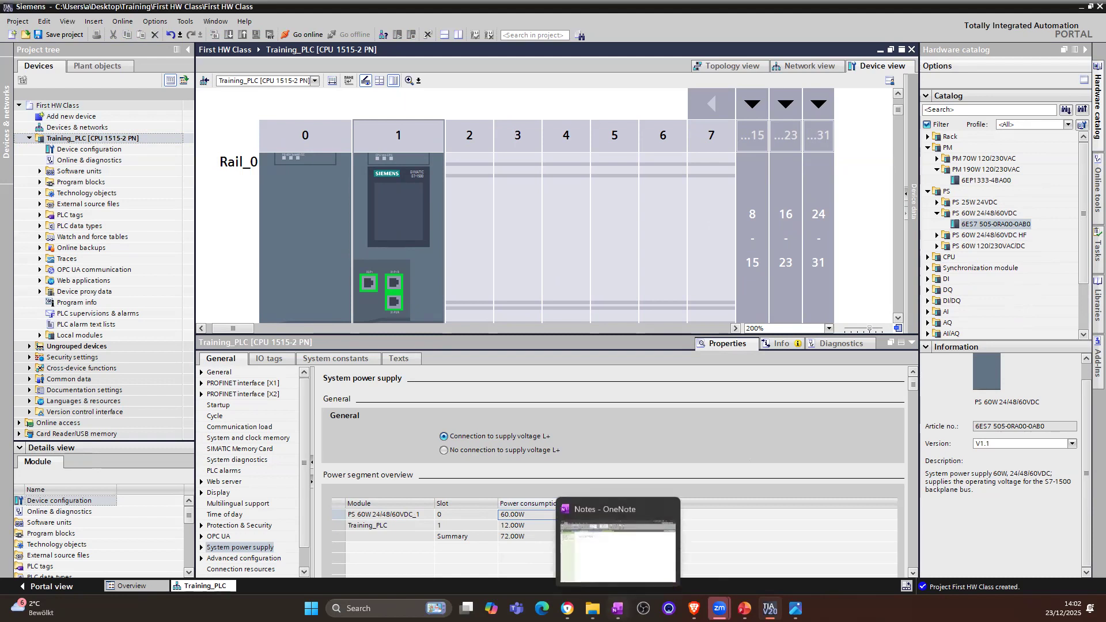
Step: Switch to the OneNote Notes page and draw a large black cabinet outline with a smaller black rack outline inside it
left_click(617, 608)
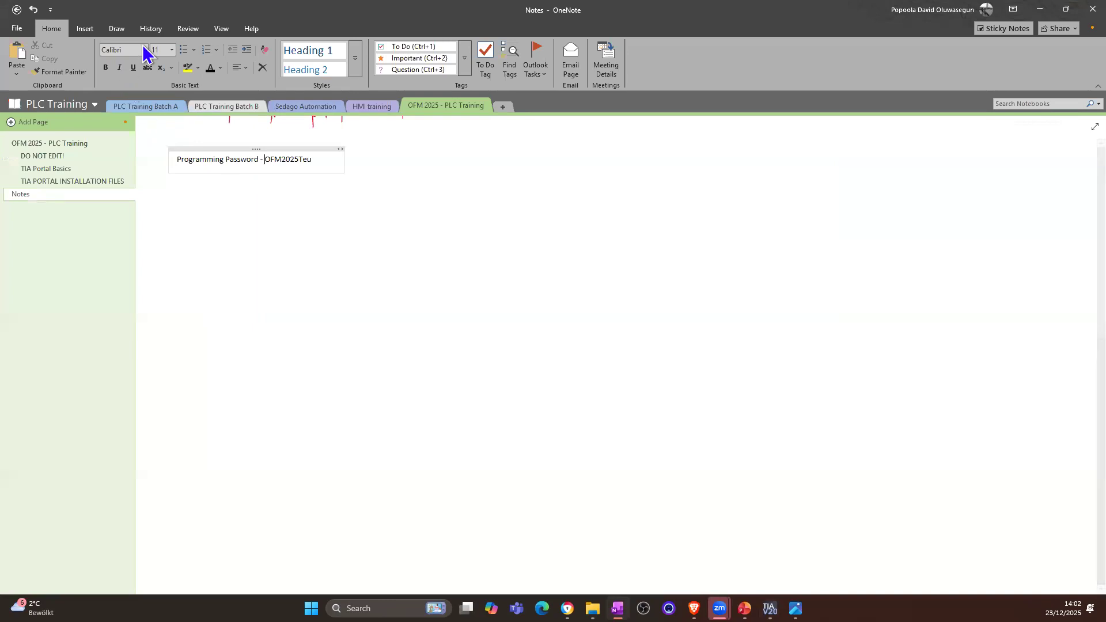
left_click(117, 29)
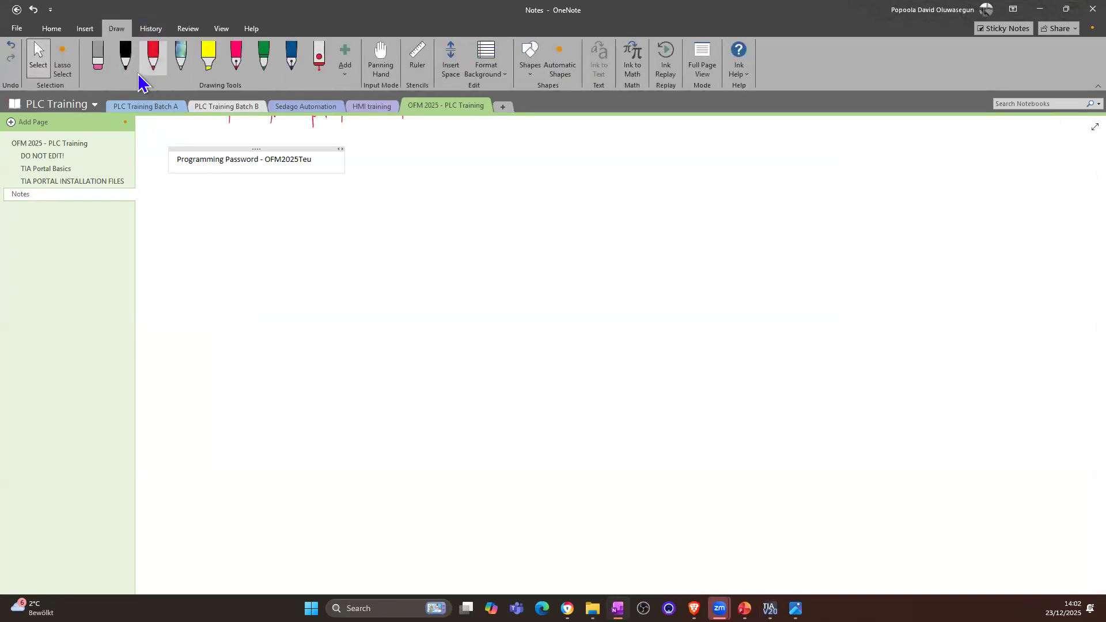
mouse_move(286, 221)
left_mouse_down()
mouse_move(732, 214)
mouse_move(721, 507)
mouse_move(367, 528)
mouse_move(274, 309)
mouse_move(293, 219)
left_mouse_up()
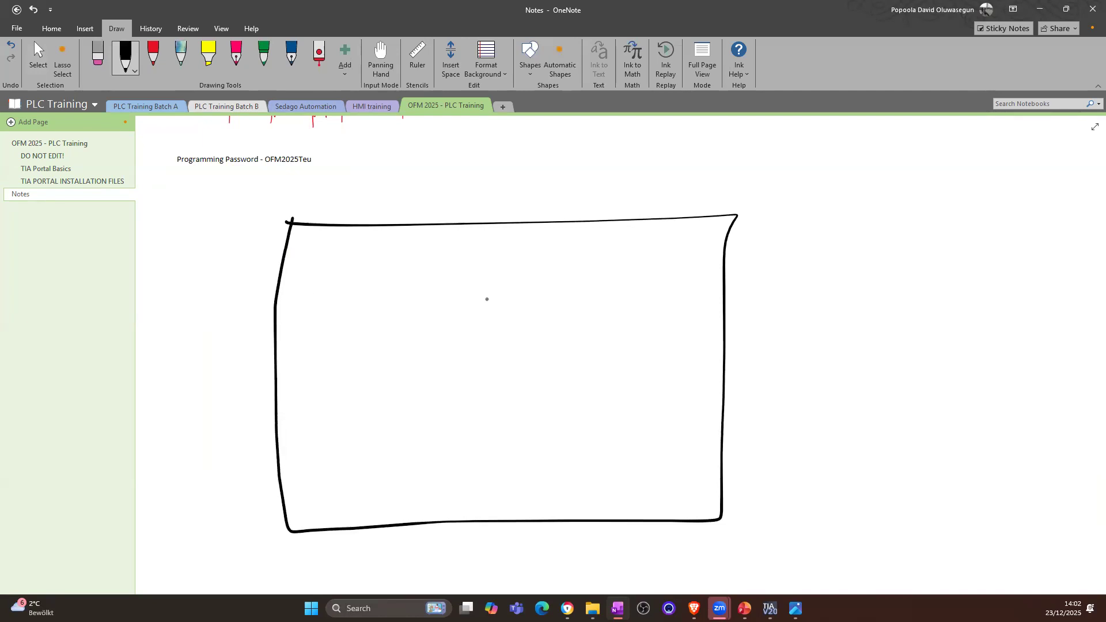
mouse_move(426, 281)
left_mouse_down()
mouse_move(686, 272)
mouse_move(712, 447)
mouse_move(420, 446)
mouse_move(438, 286)
left_mouse_up()
Step: Divide the inner rack outline into slots with five blue vertical lines and sketch a small CPU display in the second slot
left_click(290, 54)
left_click_drag(467, 283, 477, 459)
left_click_drag(503, 286, 519, 459)
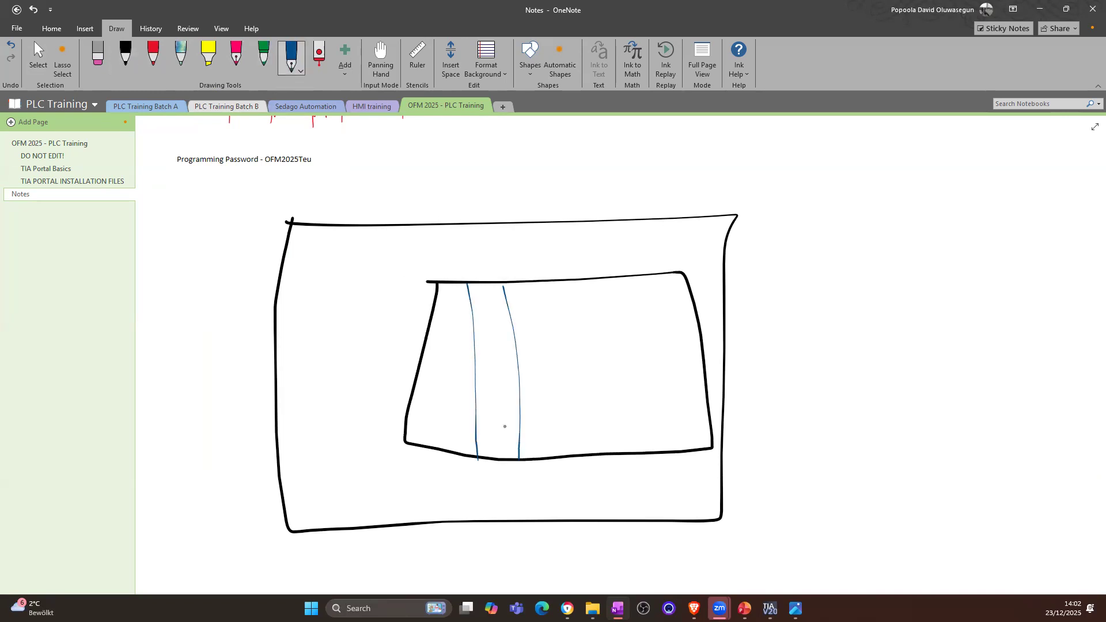
mouse_move(498, 295)
left_mouse_down()
mouse_move(511, 361)
mouse_move(478, 293)
left_mouse_up()
left_click_drag(547, 283, 565, 455)
left_click_drag(596, 287, 612, 454)
left_click_drag(650, 277, 654, 438)
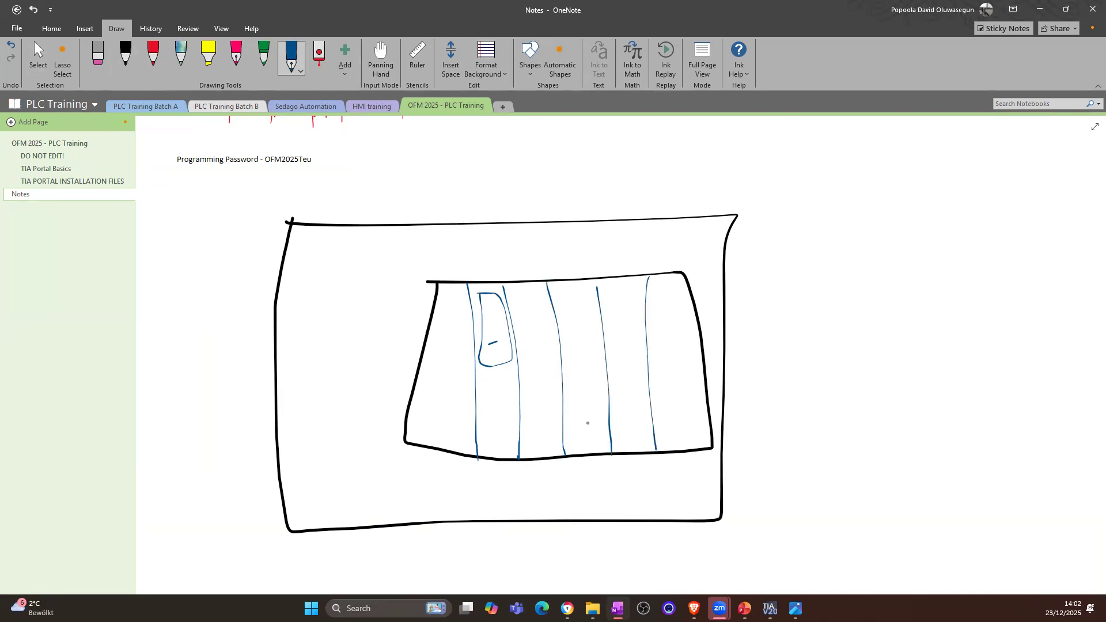
Step: Draw a red power supply box labelled 24 beside the rack, with an arrow pointing to a red module box in the first slot
left_click(153, 54)
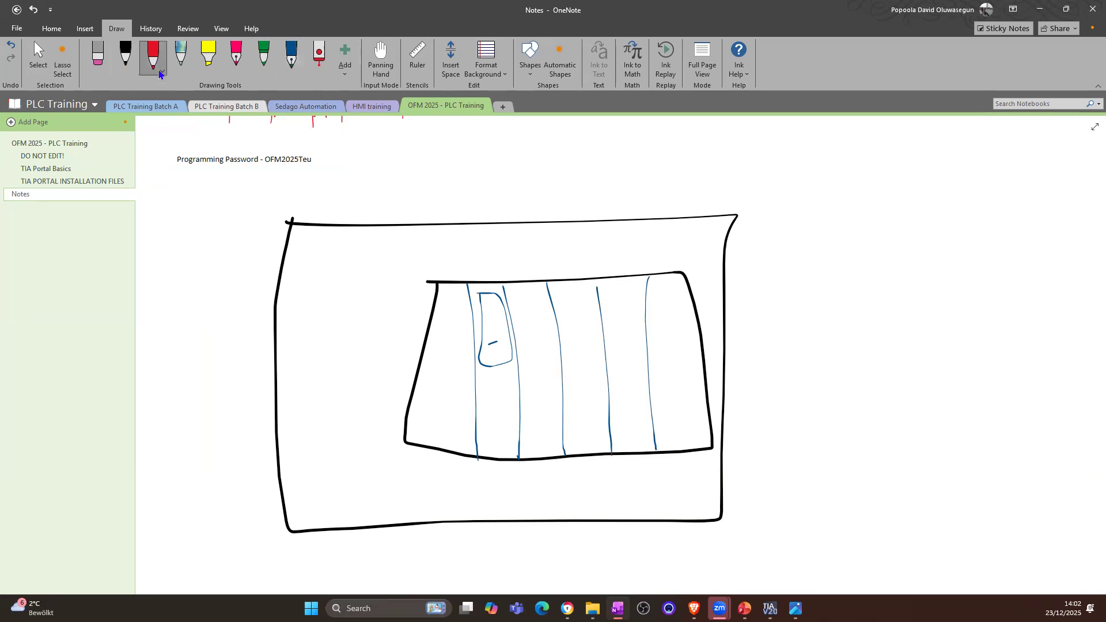
mouse_move(297, 277)
left_mouse_down()
mouse_move(357, 275)
mouse_move(361, 478)
mouse_move(297, 473)
mouse_move(297, 277)
left_mouse_up()
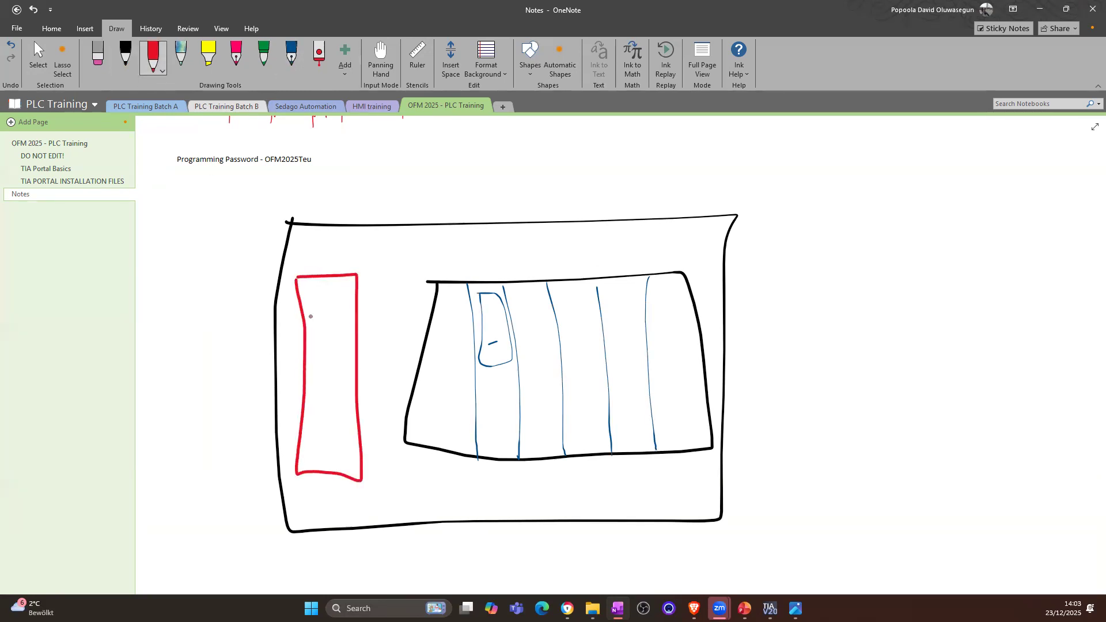
mouse_move(316, 315)
left_mouse_down()
mouse_move(340, 337)
mouse_move(344, 318)
mouse_move(345, 338)
left_mouse_up()
left_click_drag(346, 364, 434, 368)
mouse_move(431, 289)
left_mouse_down()
mouse_move(465, 291)
mouse_move(460, 439)
mouse_move(417, 422)
left_mouse_up()
mouse_move(413, 370)
left_mouse_down()
mouse_move(414, 314)
mouse_move(428, 293)
left_mouse_up()
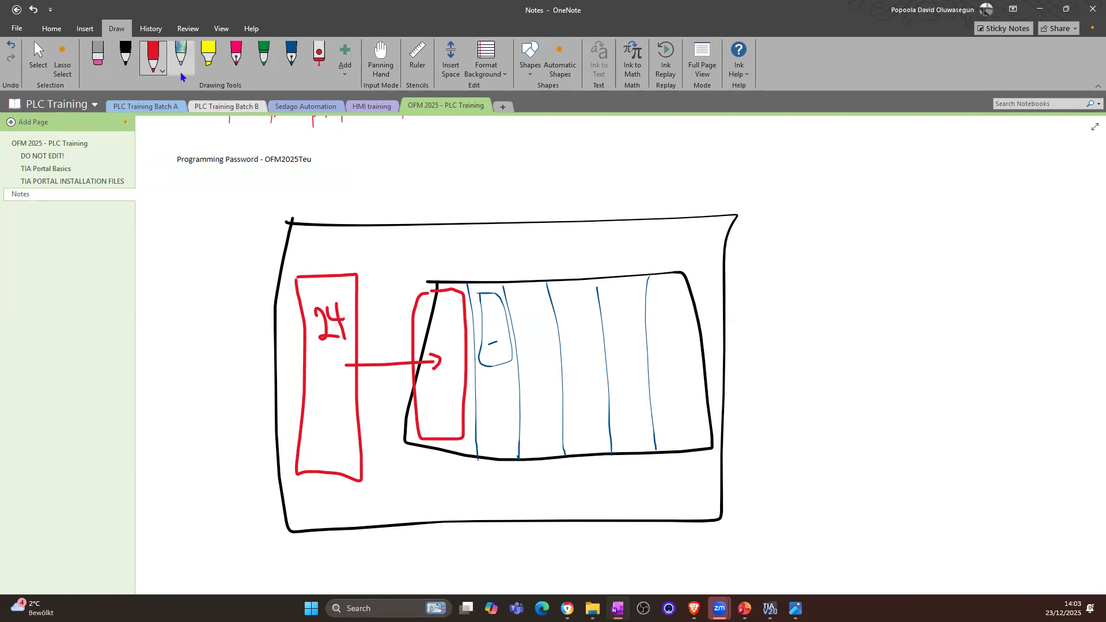
Step: Draw one green and one pink wire from the underside of the 24 power supply box to the CPU slot
left_click(264, 55)
mouse_move(341, 463)
left_mouse_down()
mouse_move(345, 493)
mouse_move(406, 494)
mouse_move(478, 467)
mouse_move(482, 449)
left_mouse_up()
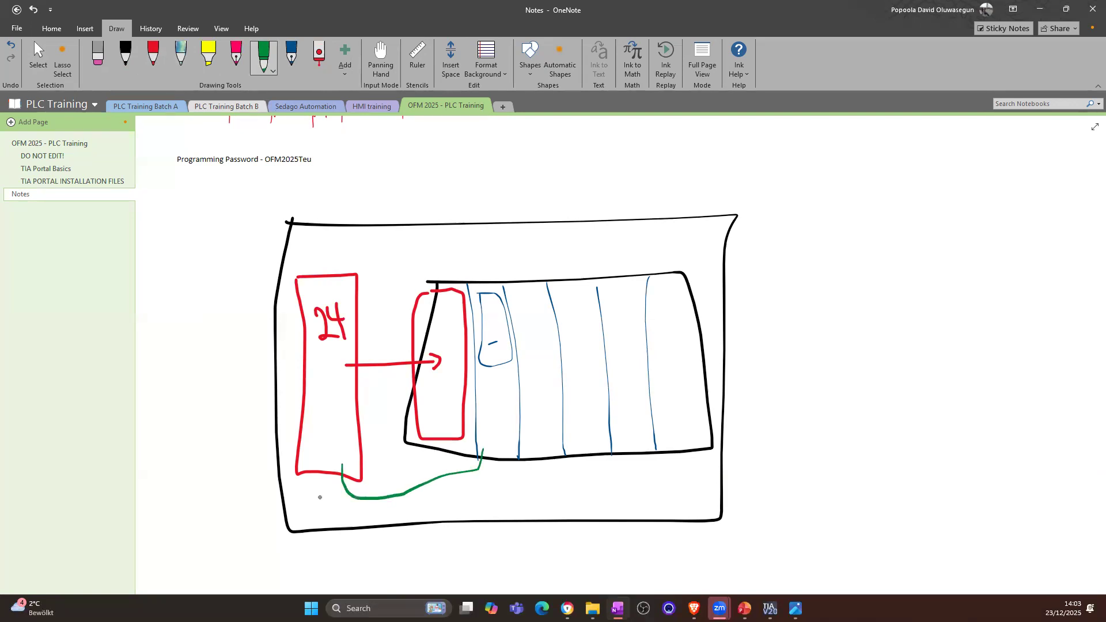
left_click(236, 55)
mouse_move(317, 465)
left_mouse_down()
mouse_move(346, 529)
mouse_move(510, 479)
mouse_move(512, 449)
left_mouse_up()
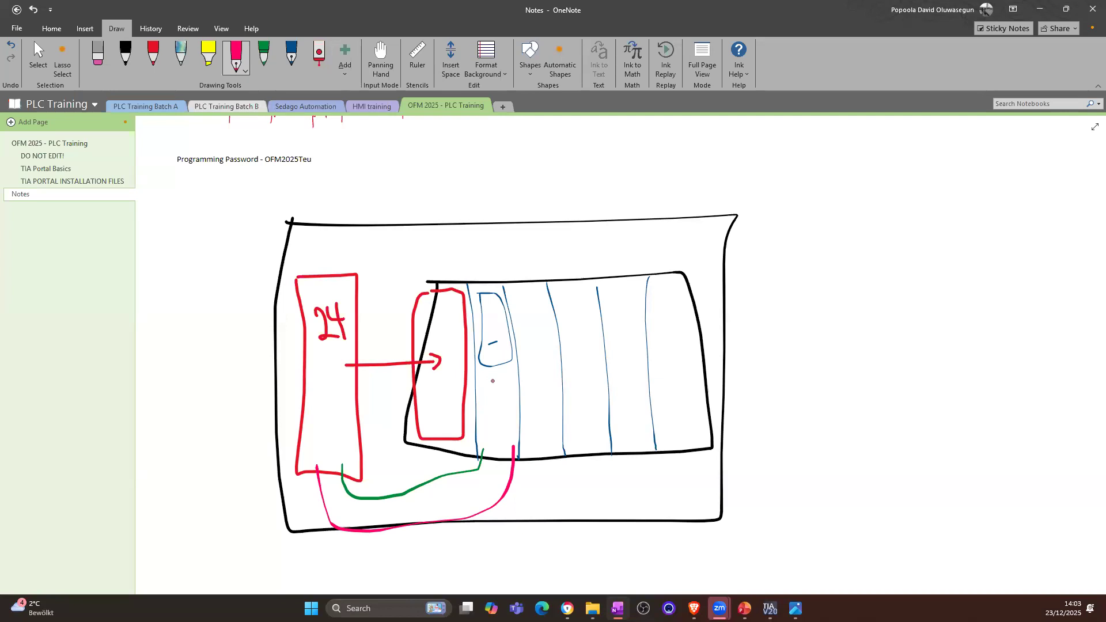
Step: Draw a second large black cabinet outline beside the first sketch, with a smaller black rack outline inside it
scroll(493, 381, "right", 1)
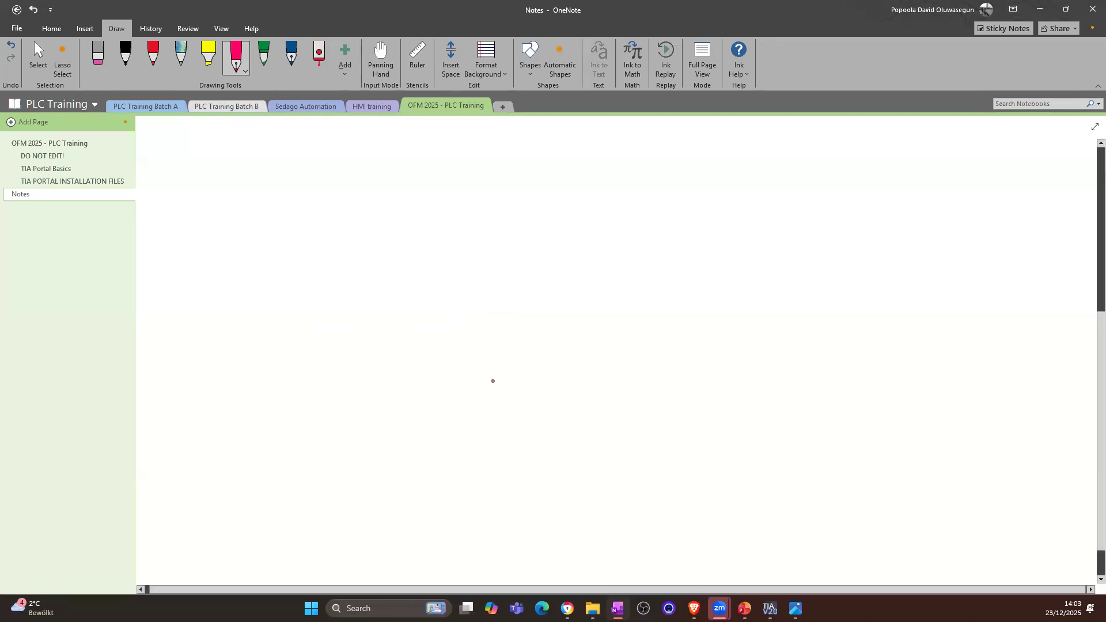
scroll(493, 414, "down", 1)
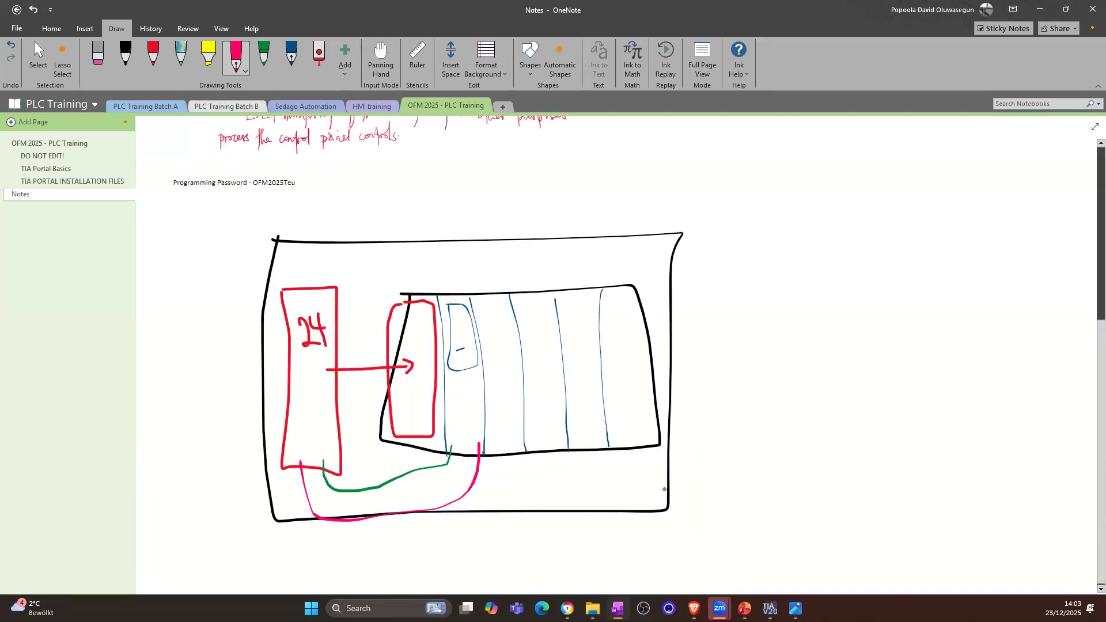
scroll(253, 482, "down", 2)
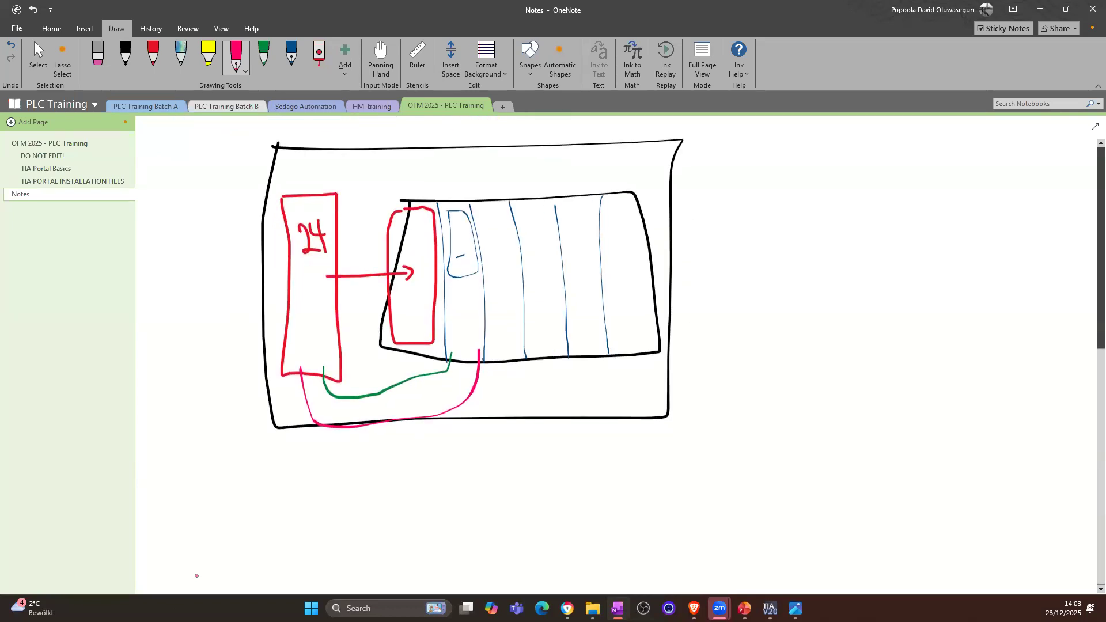
left_click(124, 55)
mouse_move(723, 144)
left_mouse_down()
mouse_move(1063, 151)
mouse_move(1067, 397)
mouse_move(739, 439)
mouse_move(691, 401)
mouse_move(695, 143)
left_mouse_up()
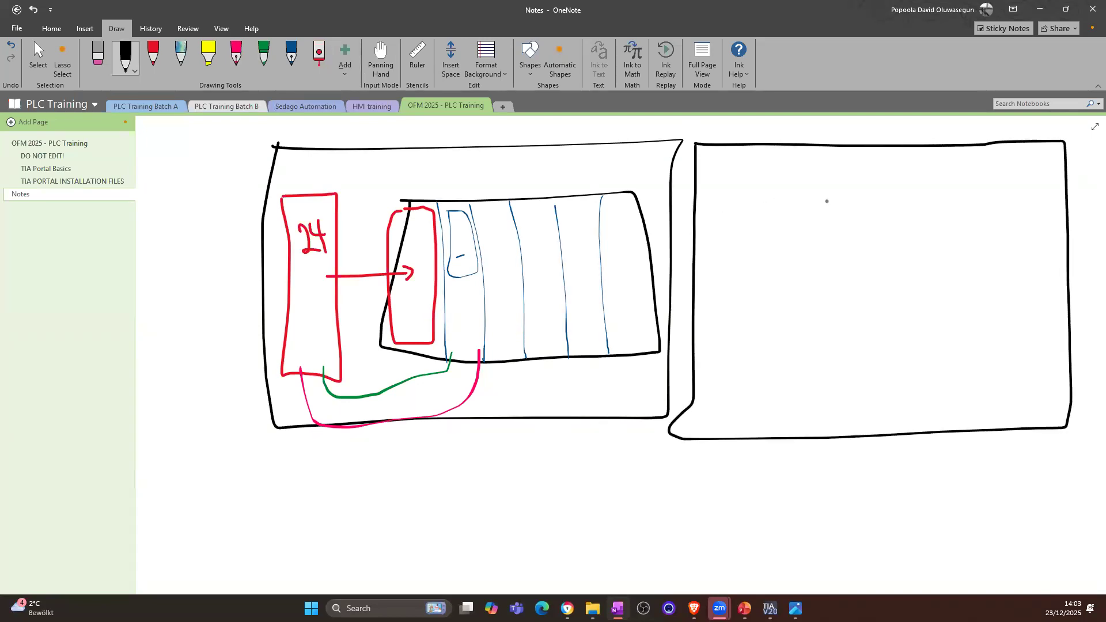
mouse_move(804, 197)
left_mouse_down()
mouse_move(1032, 190)
mouse_move(1062, 290)
mouse_move(960, 390)
mouse_move(818, 387)
mouse_move(782, 277)
mouse_move(780, 199)
mouse_move(817, 197)
left_mouse_up()
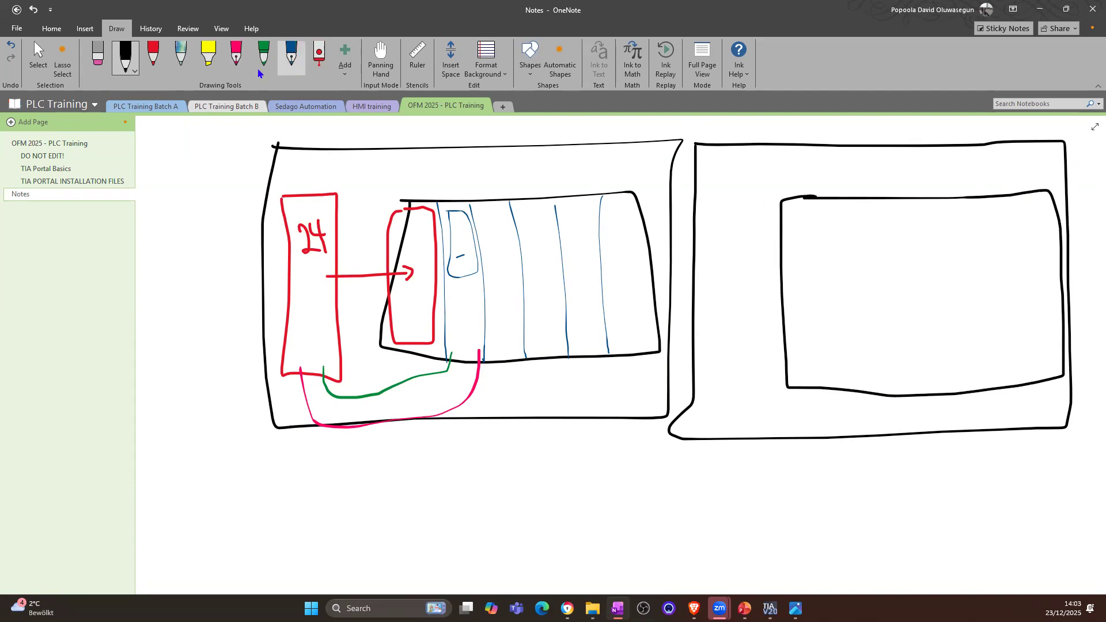
Step: Divide the second rack into slots with five blue vertical lines and sketch a CPU module with a display in its second slot
left_click(291, 56)
left_click_drag(836, 204, 856, 388)
left_click_drag(889, 204, 896, 387)
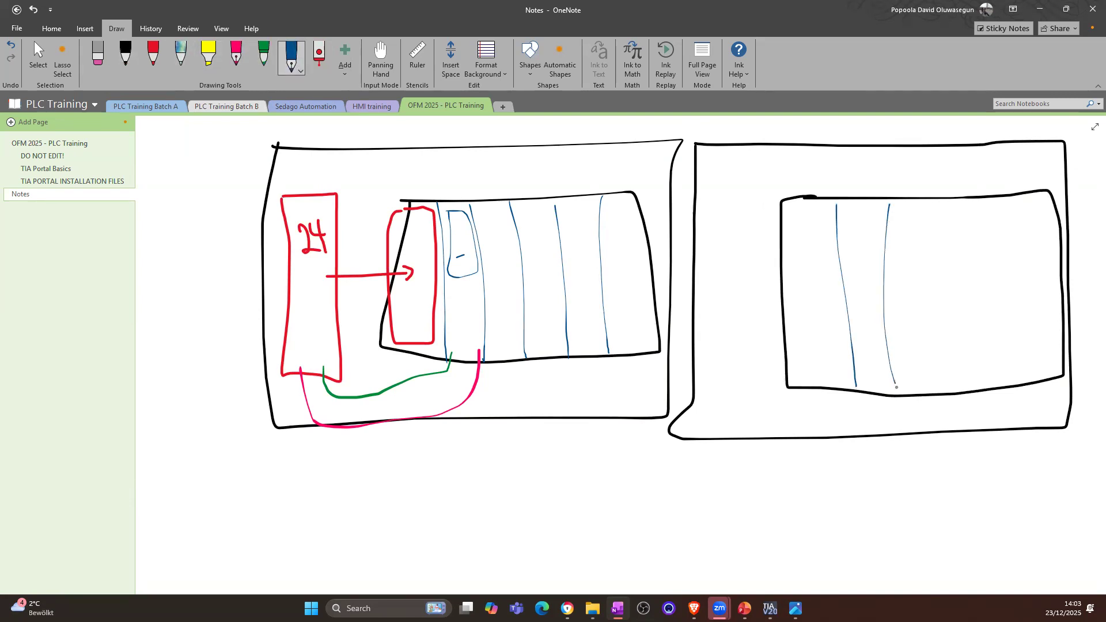
mouse_move(840, 212)
left_mouse_down()
mouse_move(879, 219)
mouse_move(886, 288)
left_mouse_up()
left_click_drag(873, 389, 845, 222)
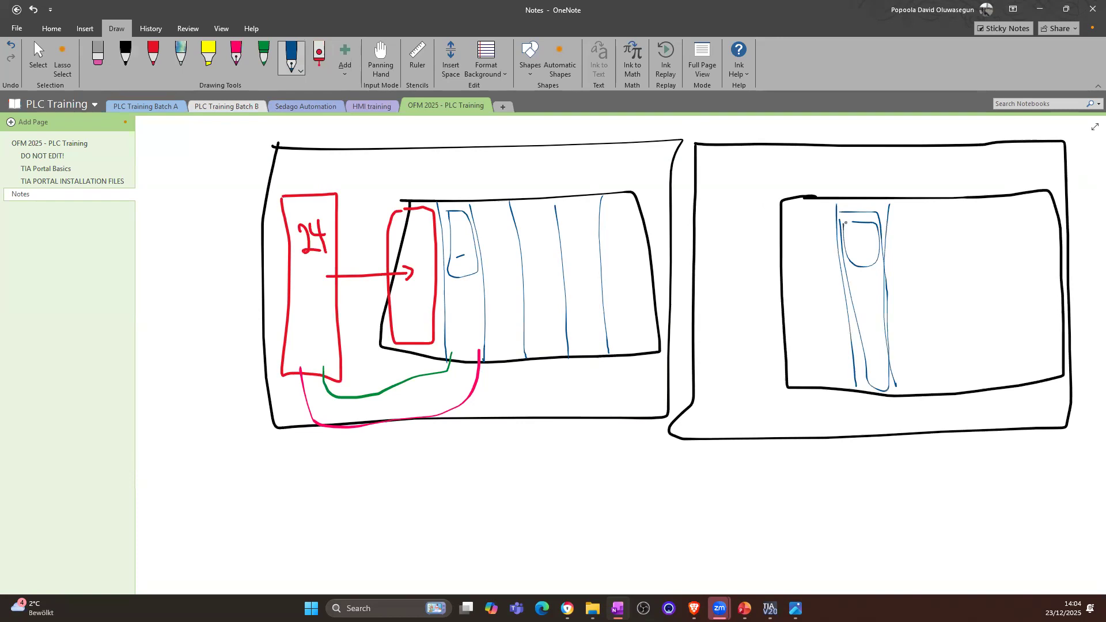
left_click_drag(919, 203, 935, 377)
left_click_drag(960, 200, 974, 387)
left_click_drag(1006, 233, 1016, 383)
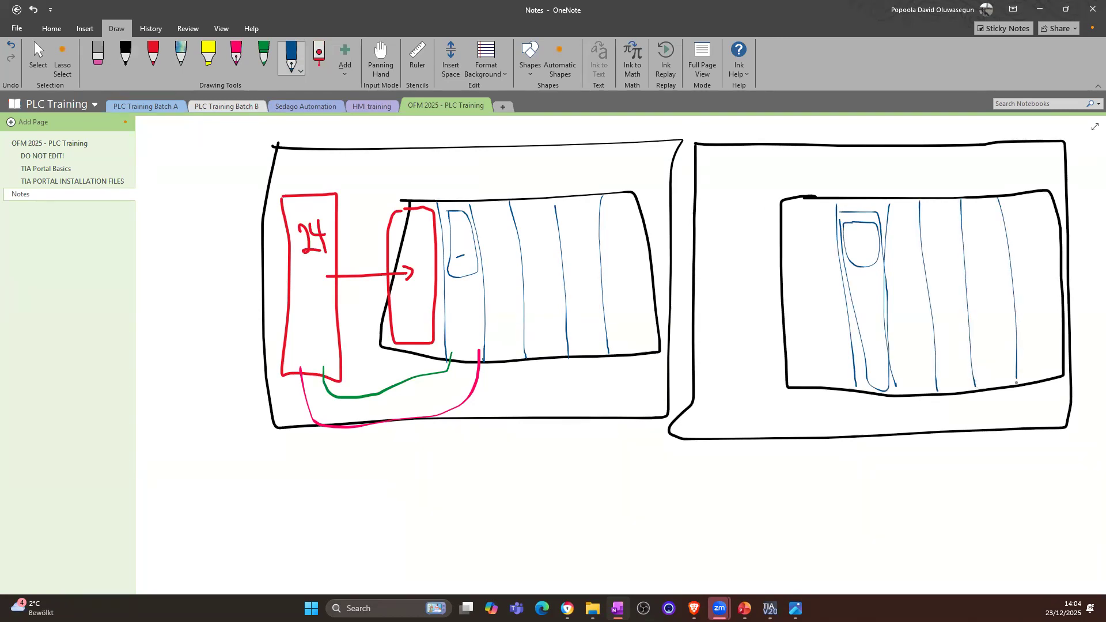
Step: Draw a red power supply module filling the first slot of the second rack and mark the slots after the CPU with red dots
left_click(153, 54)
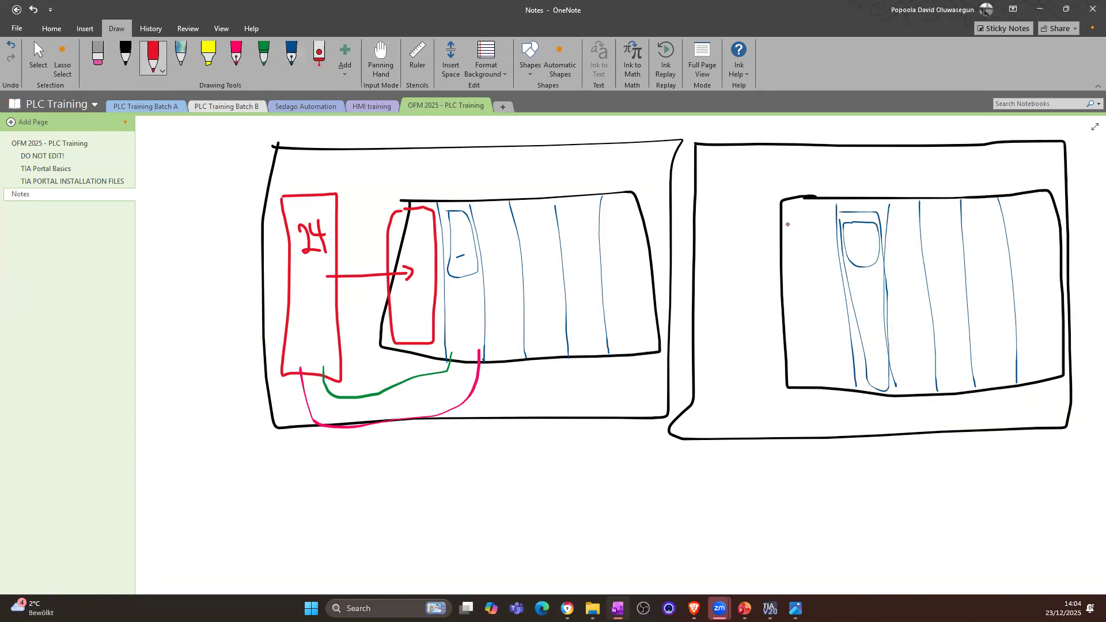
mouse_move(786, 208)
left_mouse_down()
mouse_move(827, 205)
mouse_move(839, 309)
mouse_move(824, 380)
mouse_move(788, 371)
mouse_move(790, 208)
left_mouse_up()
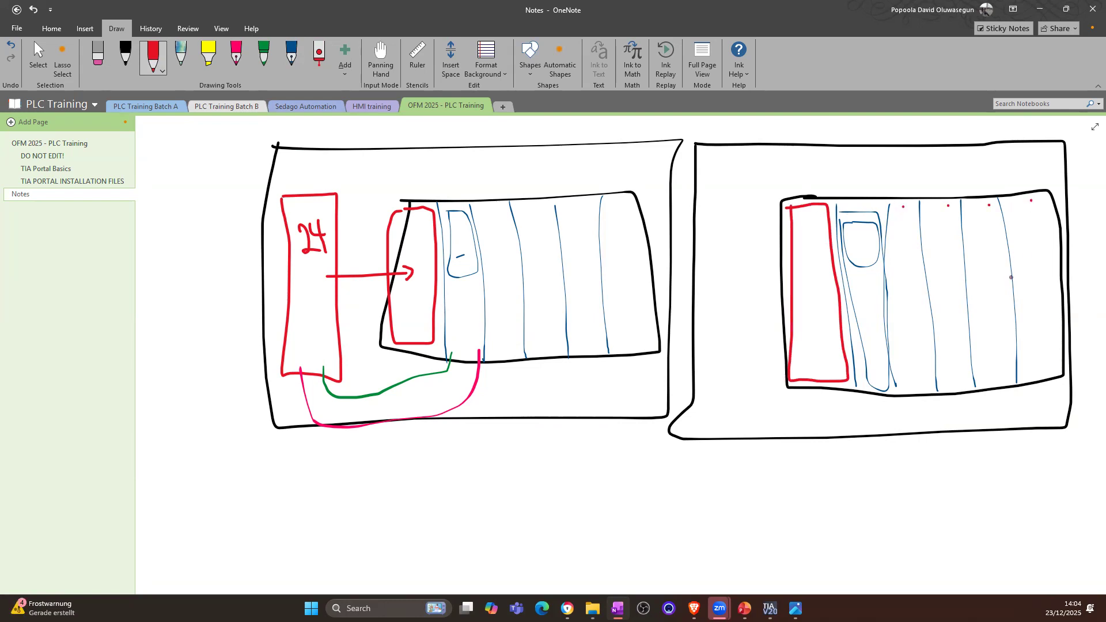
left_click(209, 57)
left_click_drag(824, 314, 867, 316)
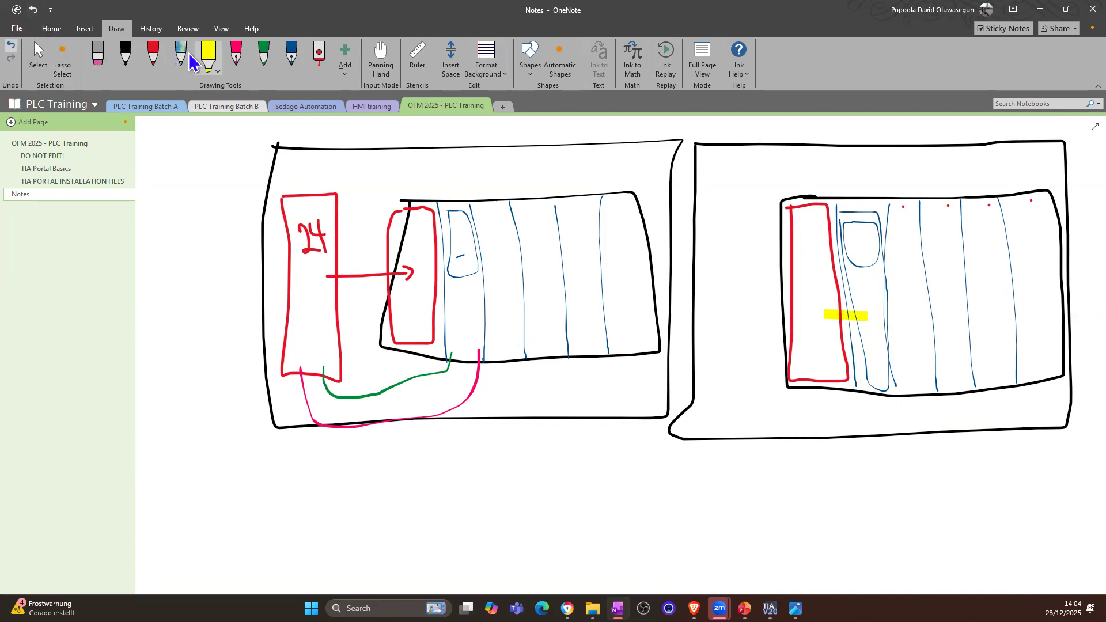
key("ctrl+z")
Step: Sketch a small multicoloured lined connector between the second rack's red supply module and CPU, and write 24 in red inside the supply module
left_click(182, 63)
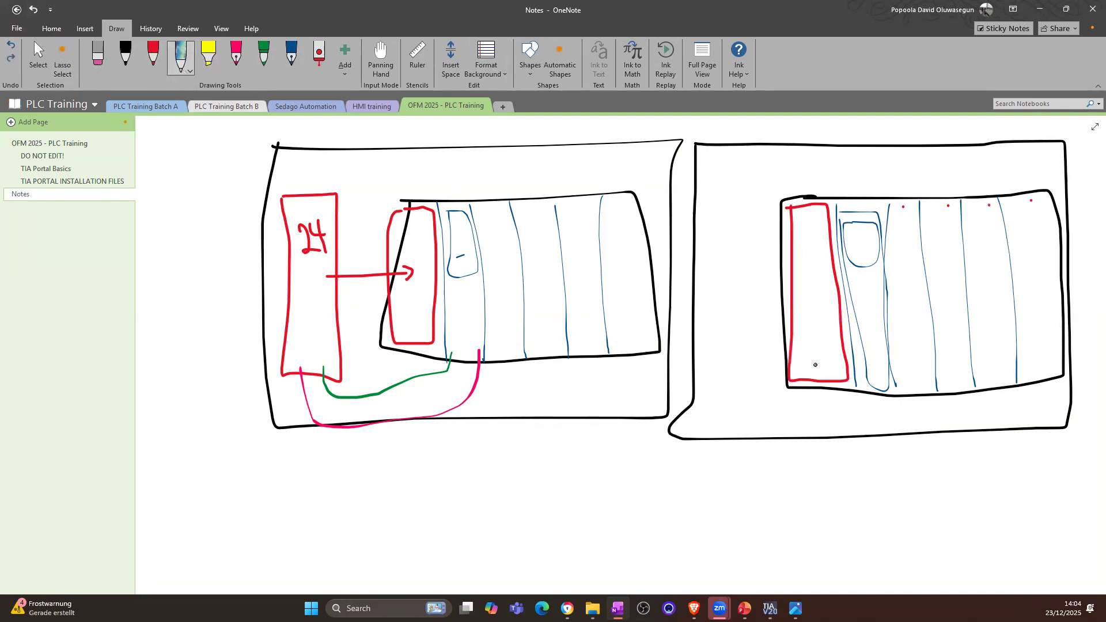
mouse_move(856, 285)
left_mouse_down()
mouse_move(865, 305)
mouse_move(843, 338)
mouse_move(833, 290)
mouse_move(858, 318)
left_mouse_up()
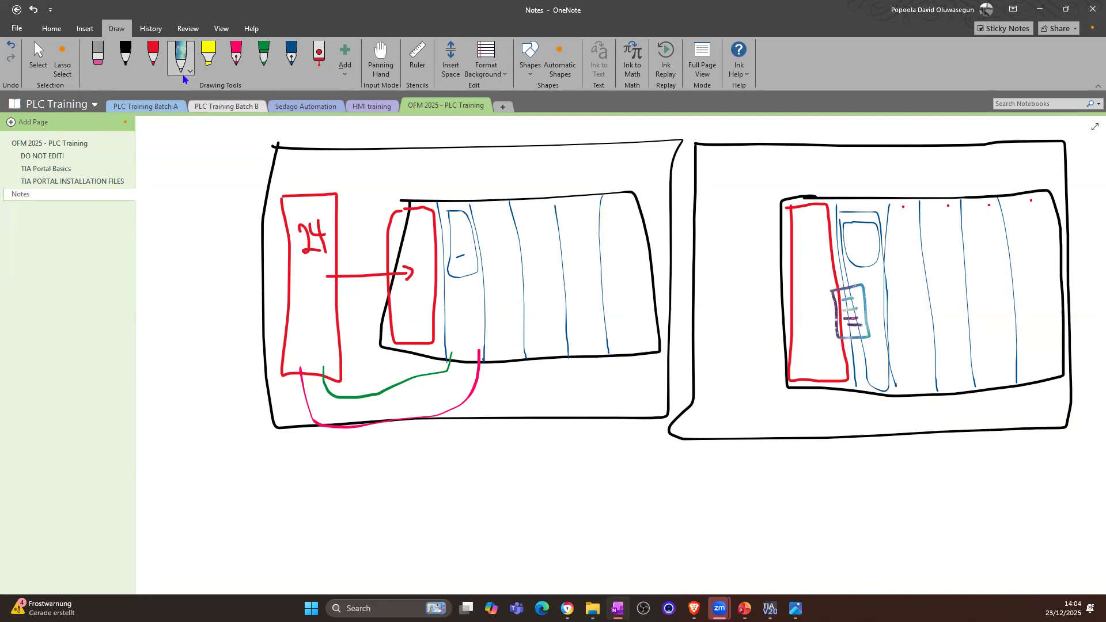
left_click(153, 56)
mouse_move(800, 242)
left_mouse_down()
mouse_move(810, 266)
mouse_move(823, 269)
mouse_move(824, 252)
mouse_move(824, 266)
left_mouse_up()
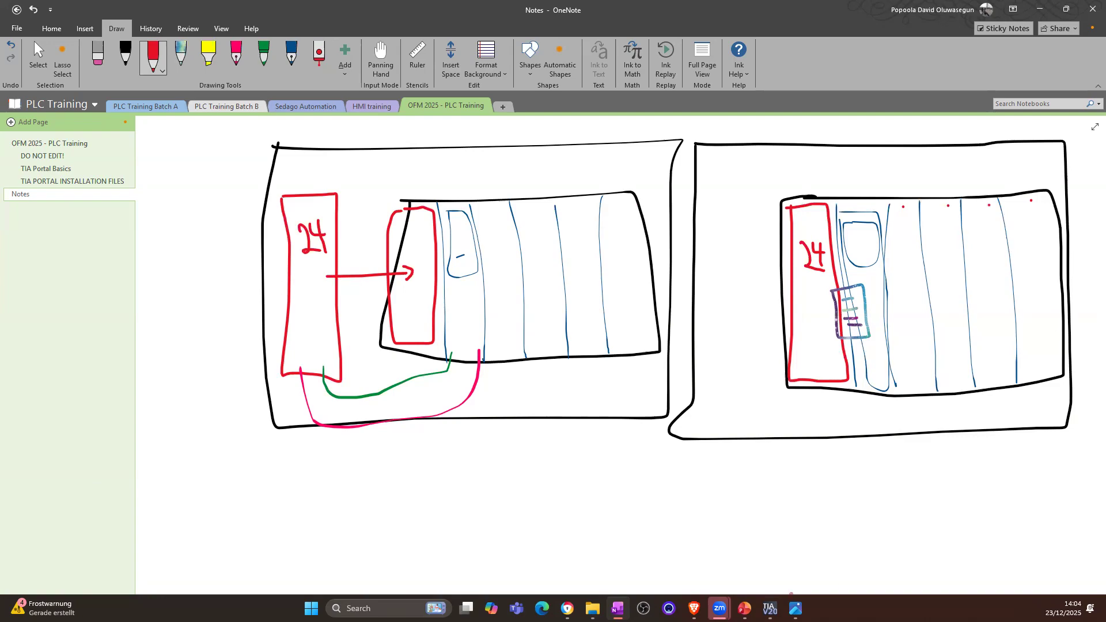
Step: Switch back to TIA Portal and compile the Training_PLC station
left_click(770, 608)
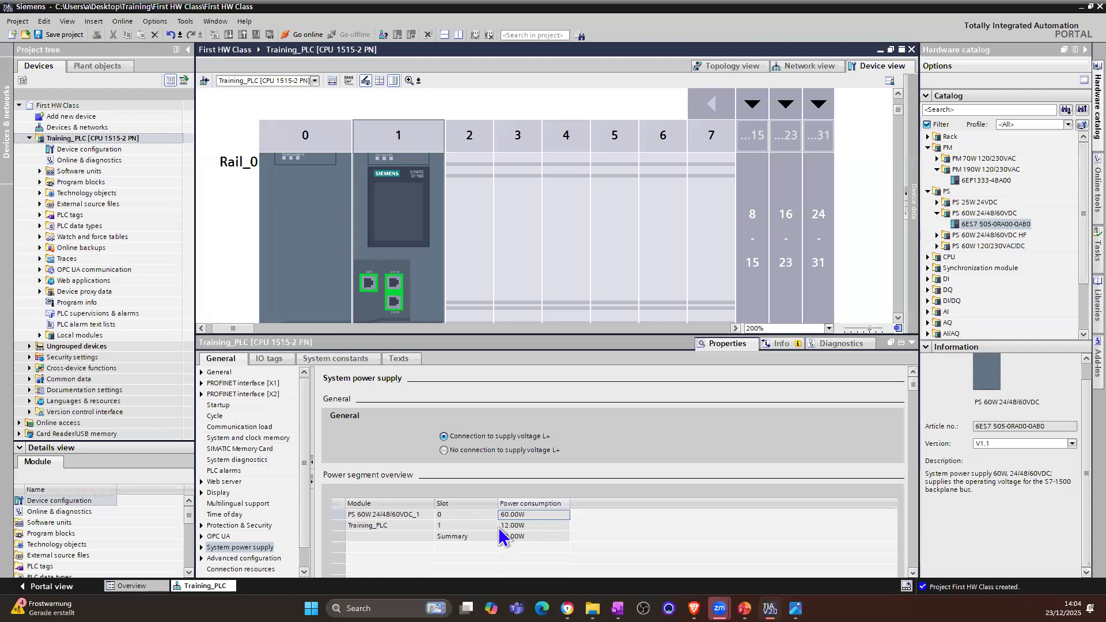
left_click(99, 139)
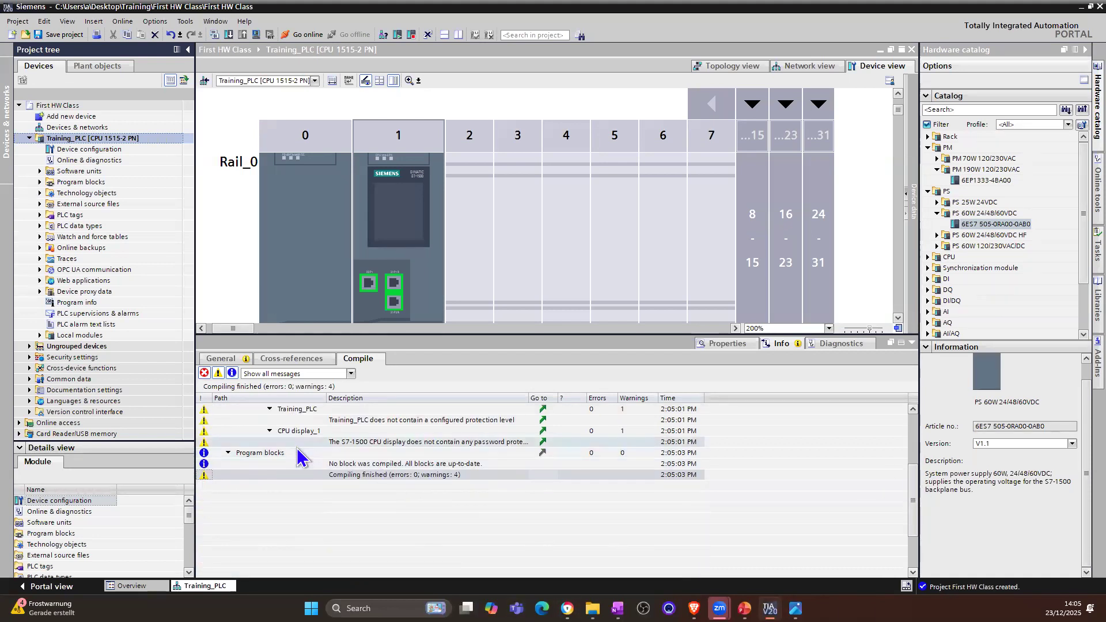
Step: Limit the compile results to warnings and widen the description column to examine the OPC UA unsecured communication message
left_click(219, 379)
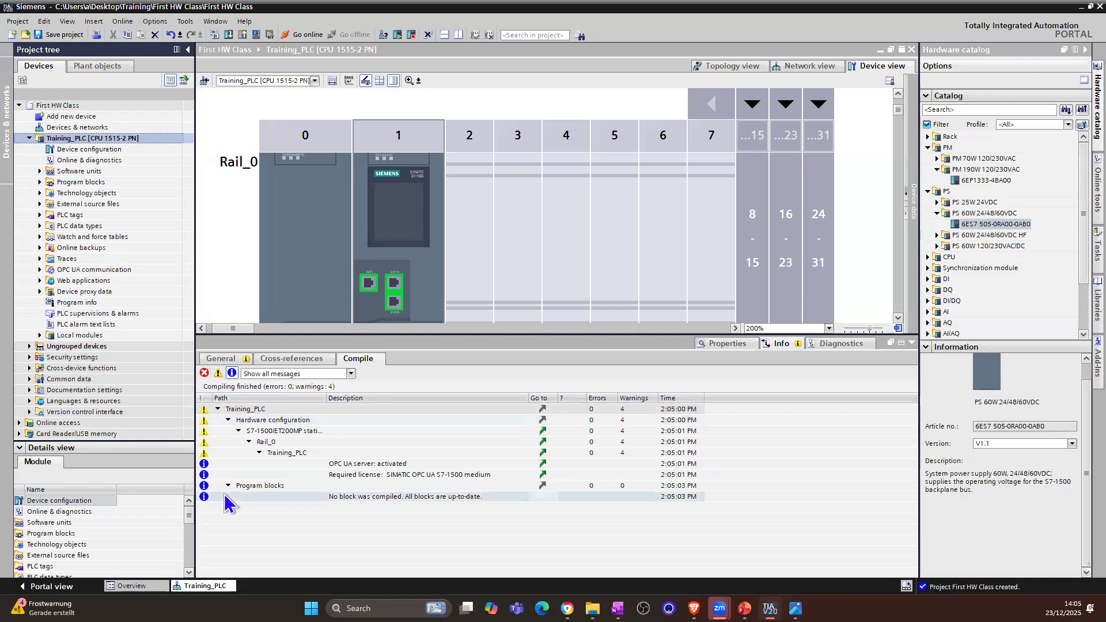
left_click(218, 376)
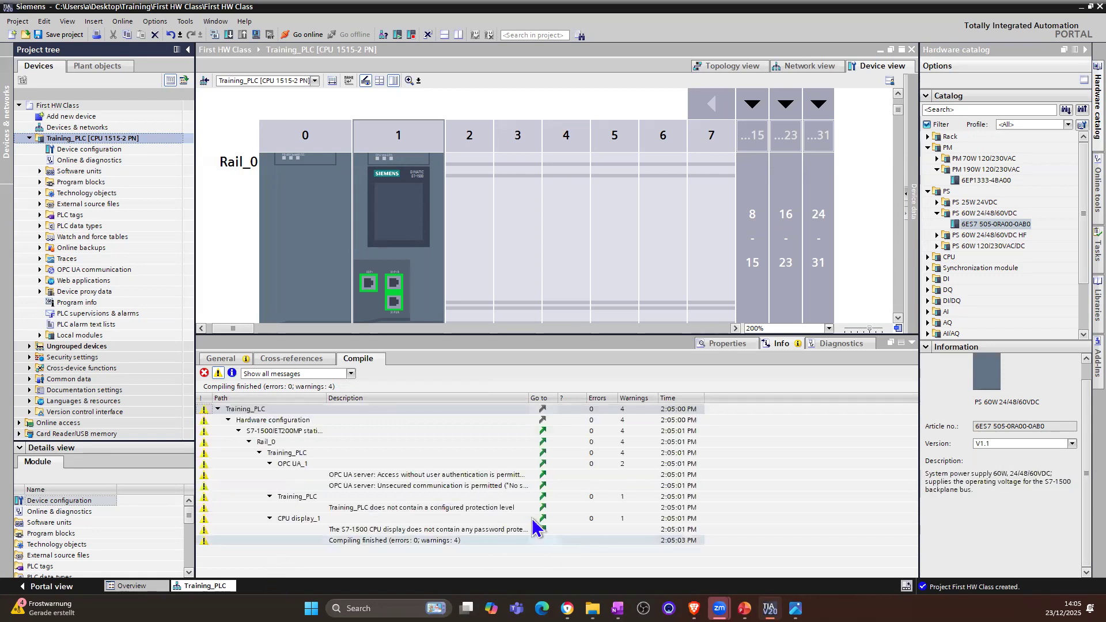
left_click_drag(529, 401, 610, 407)
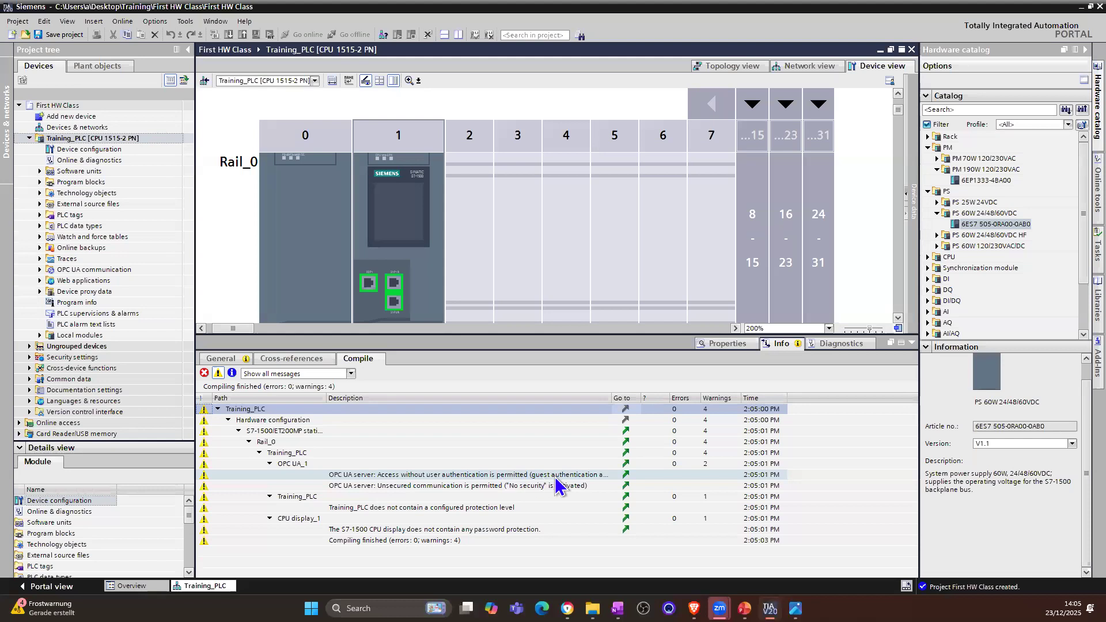
left_click(421, 488)
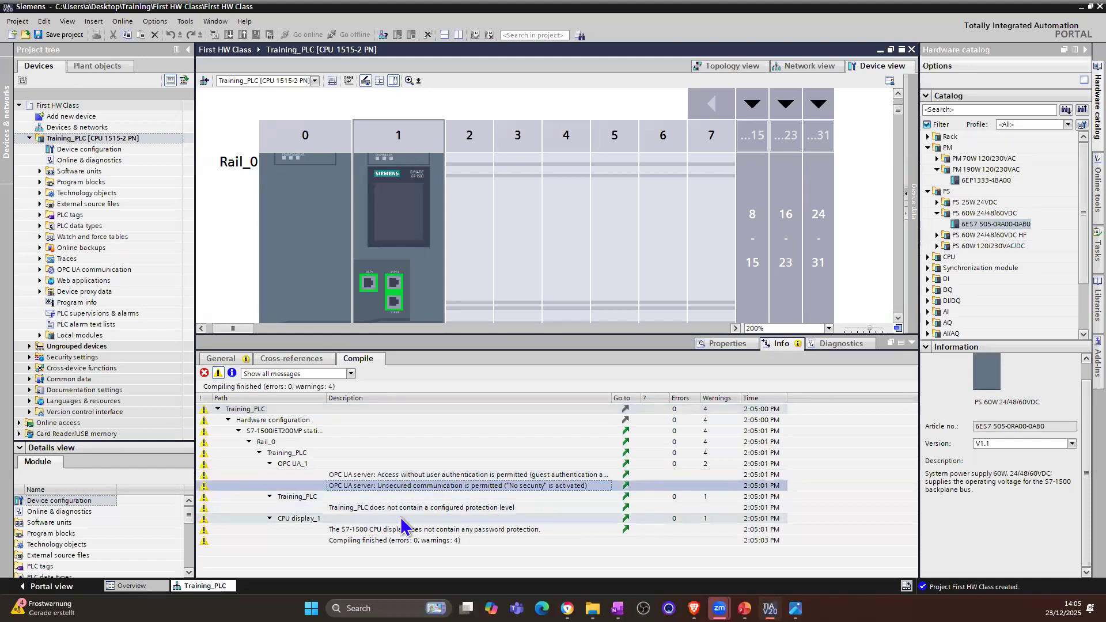
Step: Examine the protection level and CPU display password warnings, and include information messages in the compile results
left_click(426, 508)
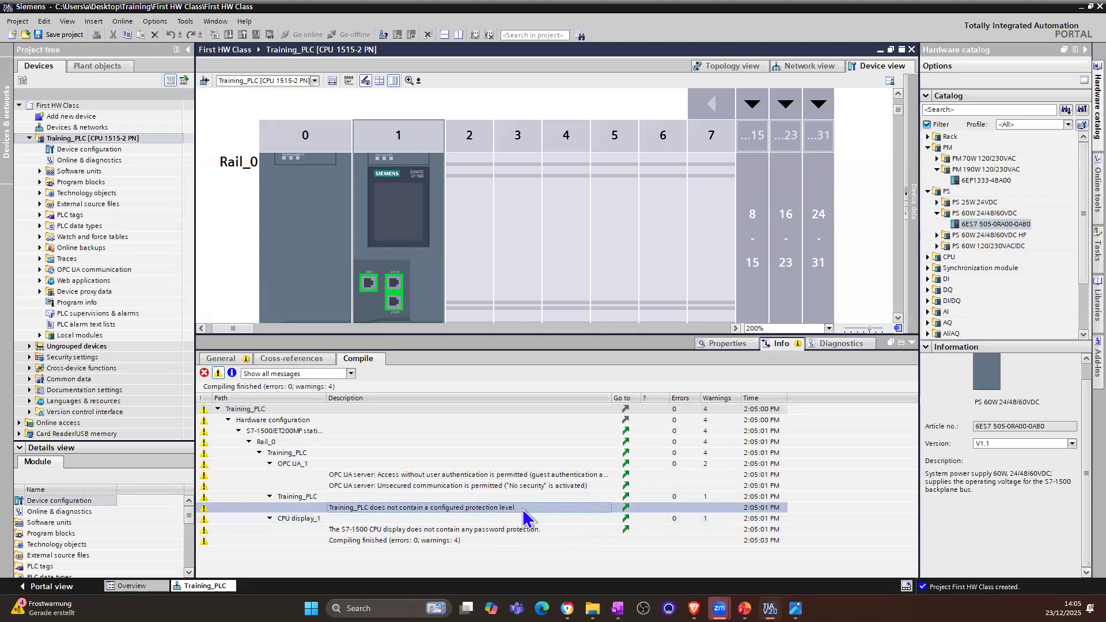
left_click(375, 529)
left_click(231, 373)
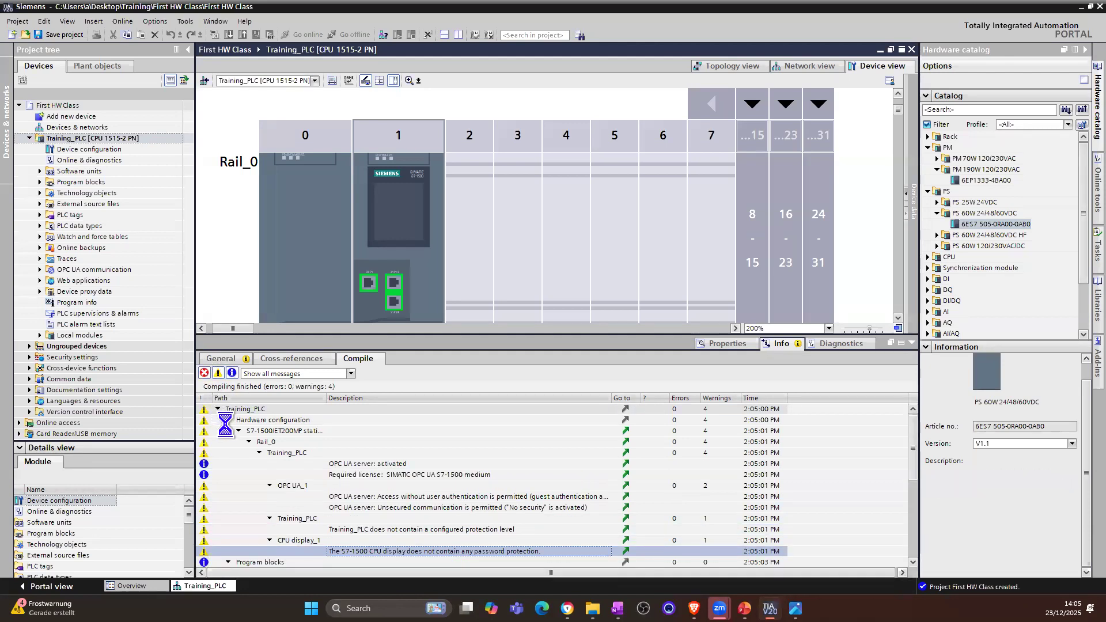
scroll(350, 498, "down", 5)
scroll(351, 499, "up", 5)
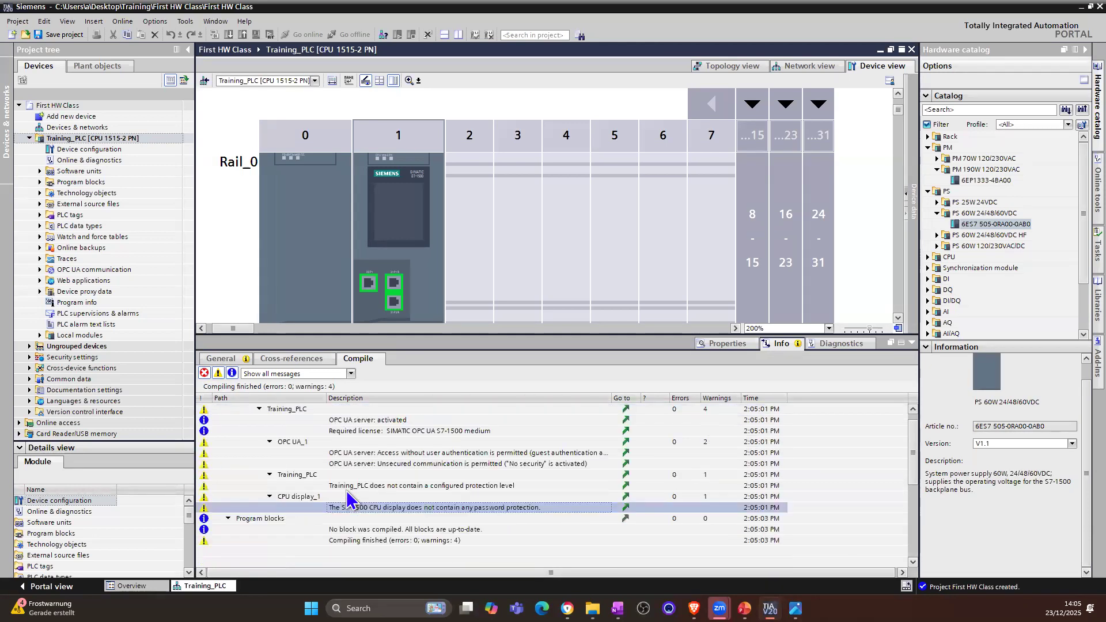
Step: Delete the power supply module from slot 0 of Rail_0
left_click(306, 259)
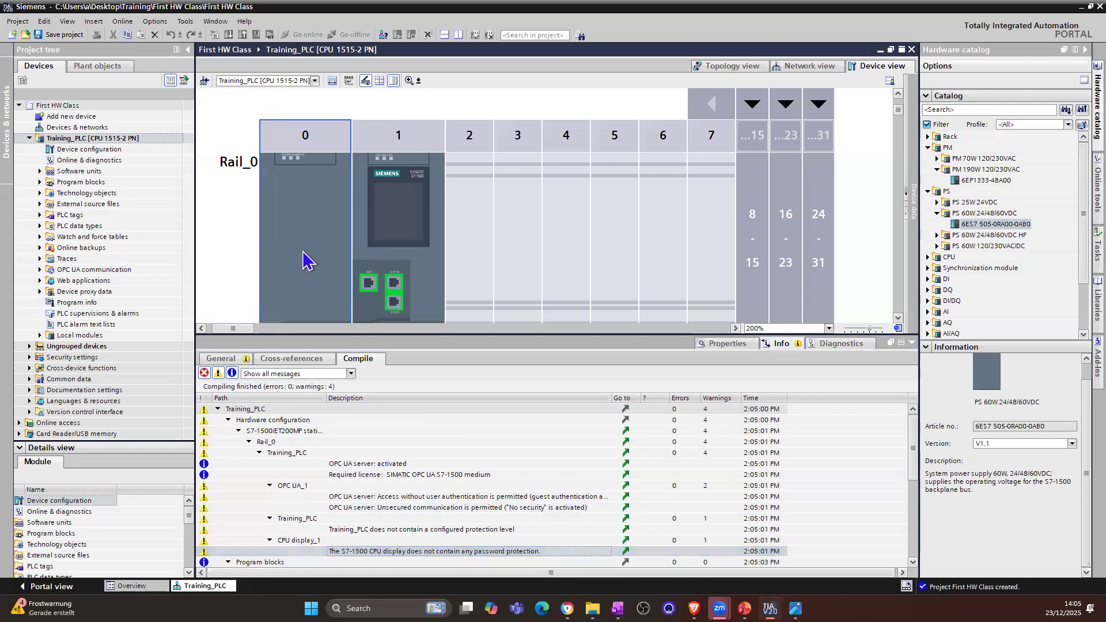
right_click(306, 259)
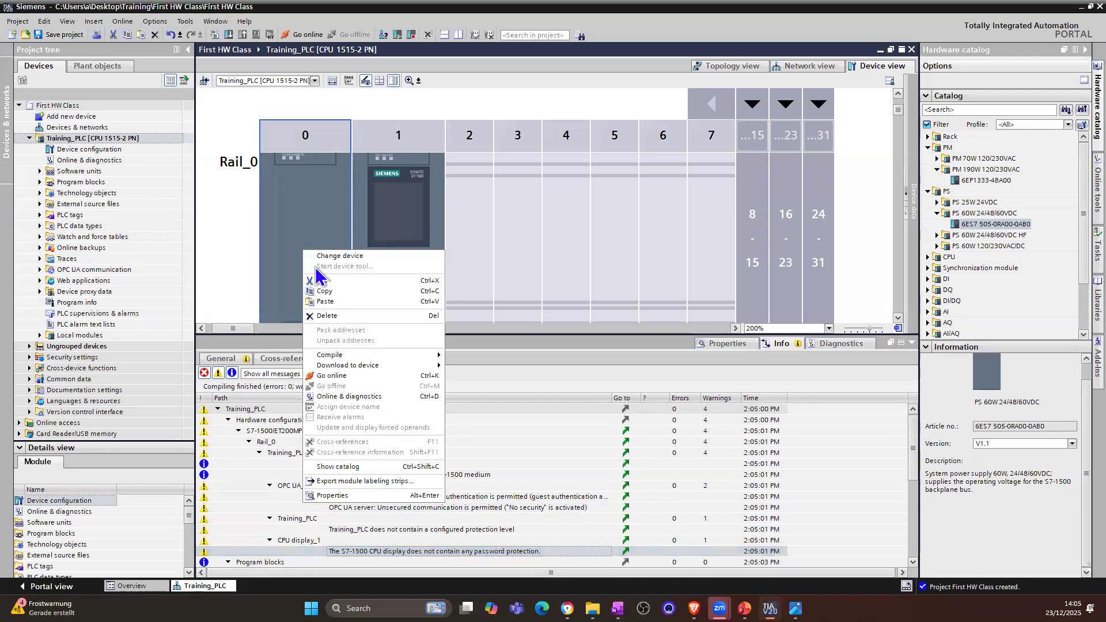
left_click(343, 325)
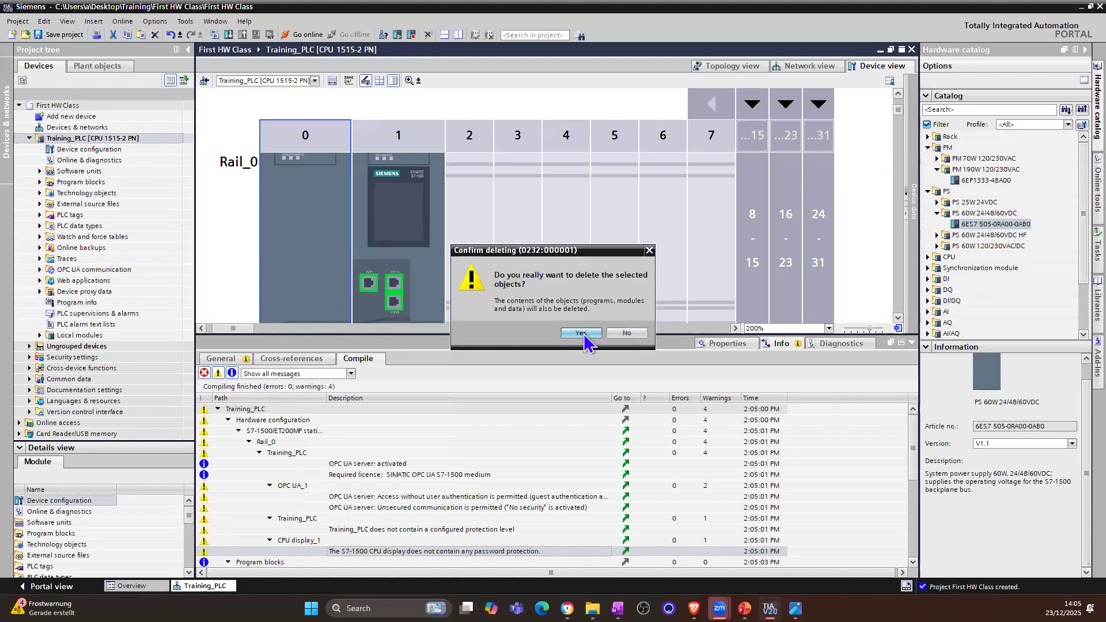
left_click(580, 333)
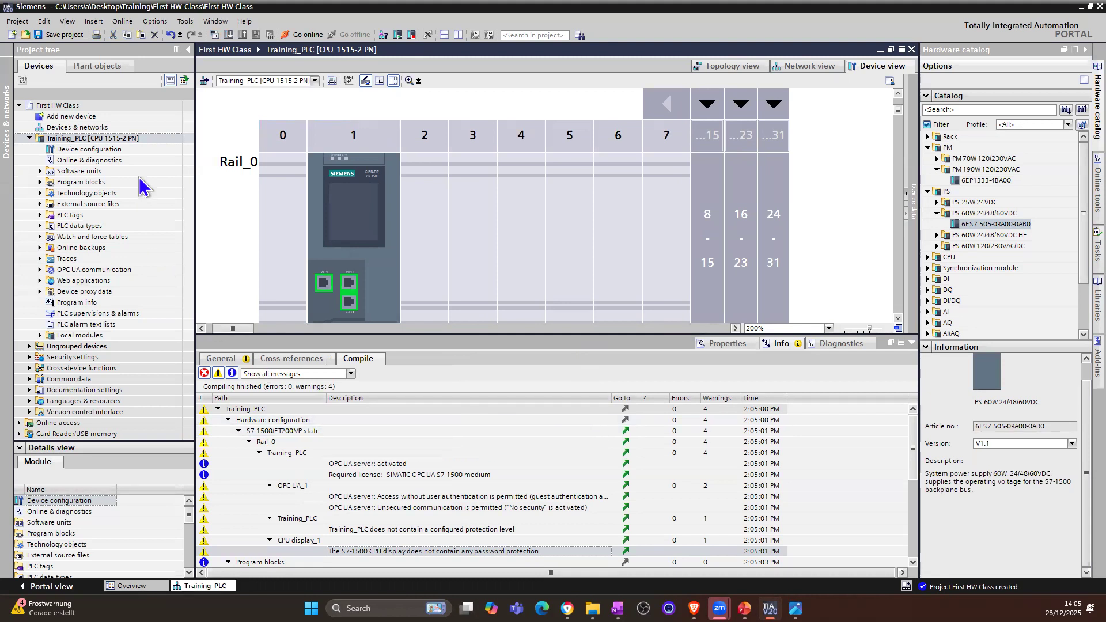
Step: Compile the Training_PLC station without the power supply module and save the project
left_click(150, 141)
left_click(214, 35)
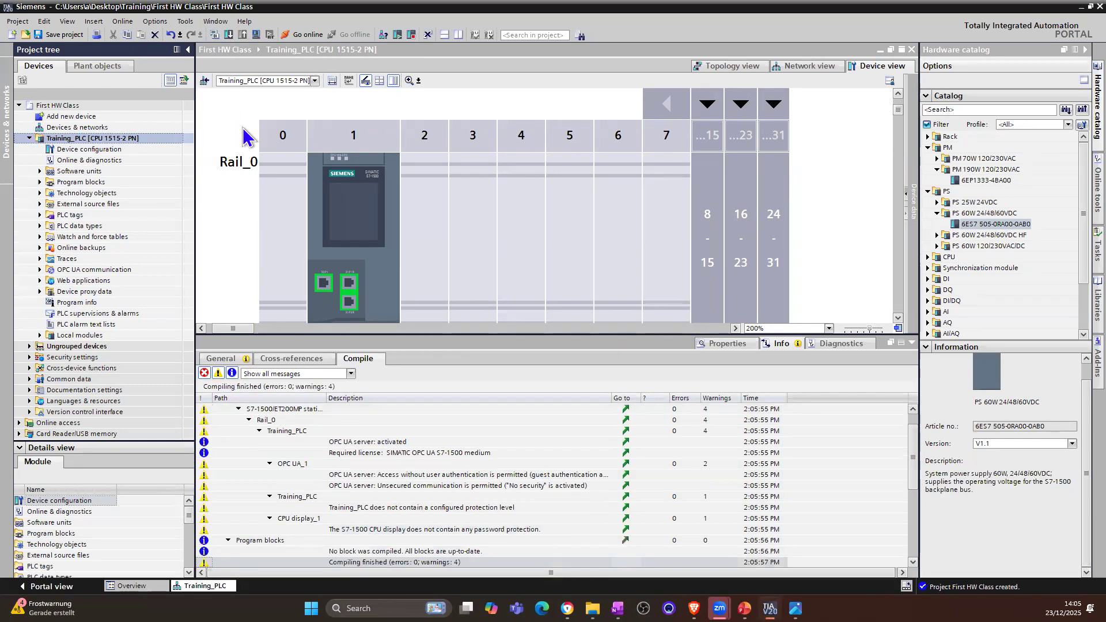
left_click(64, 36)
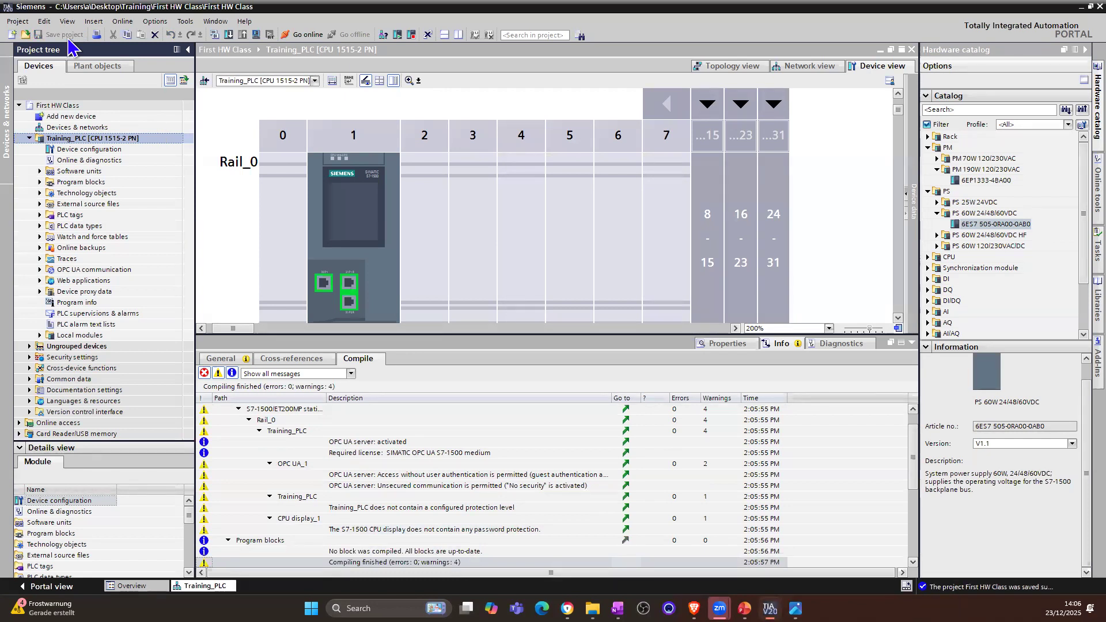
Step: Archive the project as a compressed file named First HW Class.zap20 in the Automation documents folder
left_click(12, 25)
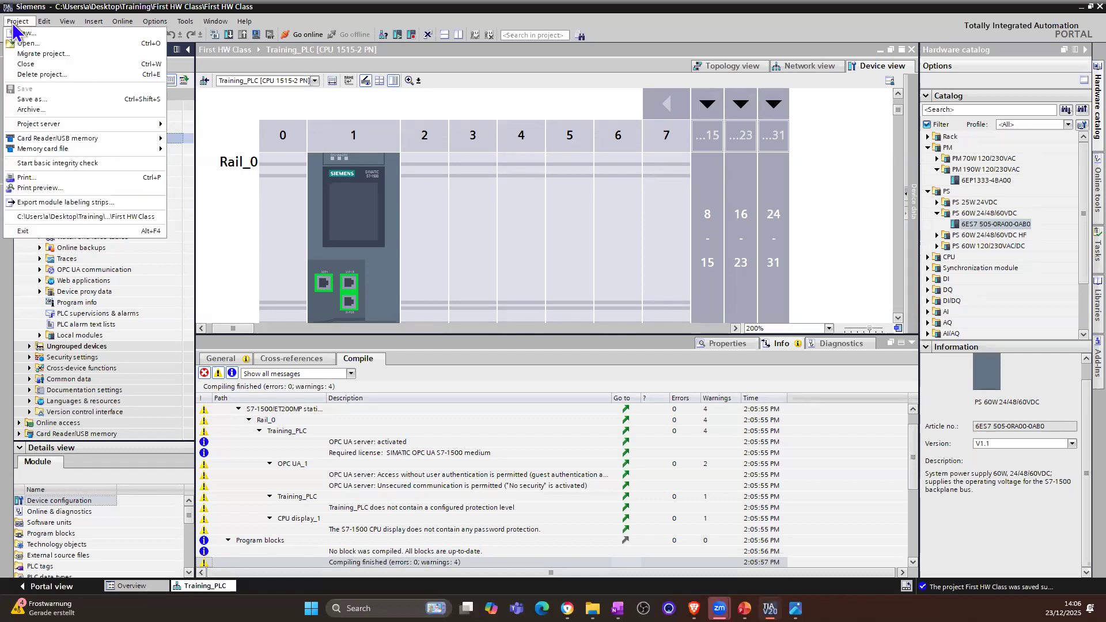
left_click(54, 110)
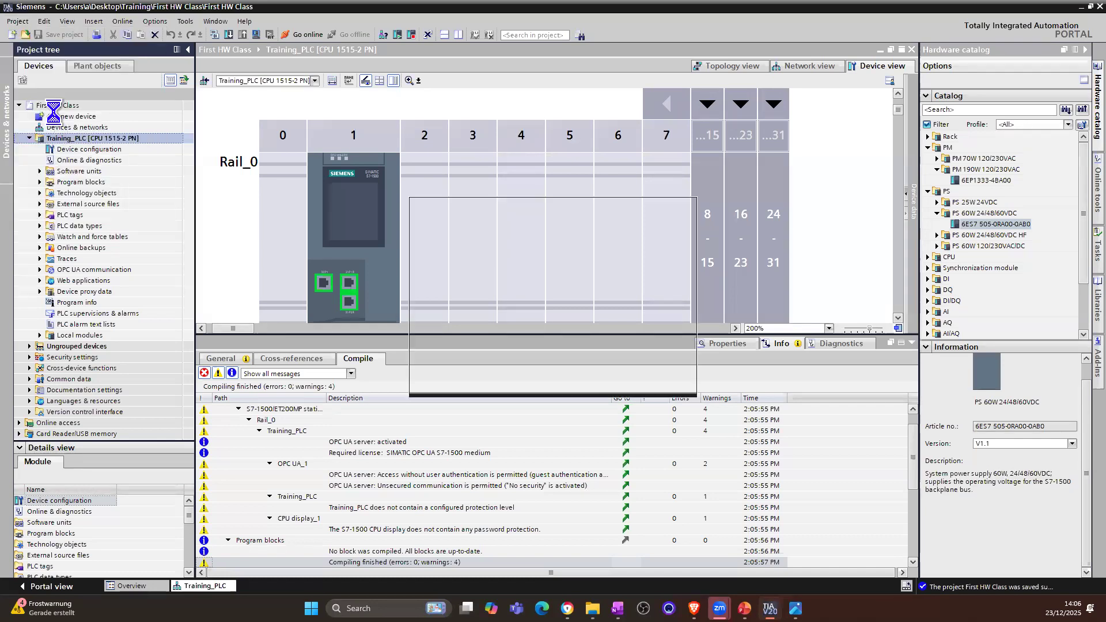
left_click(499, 250)
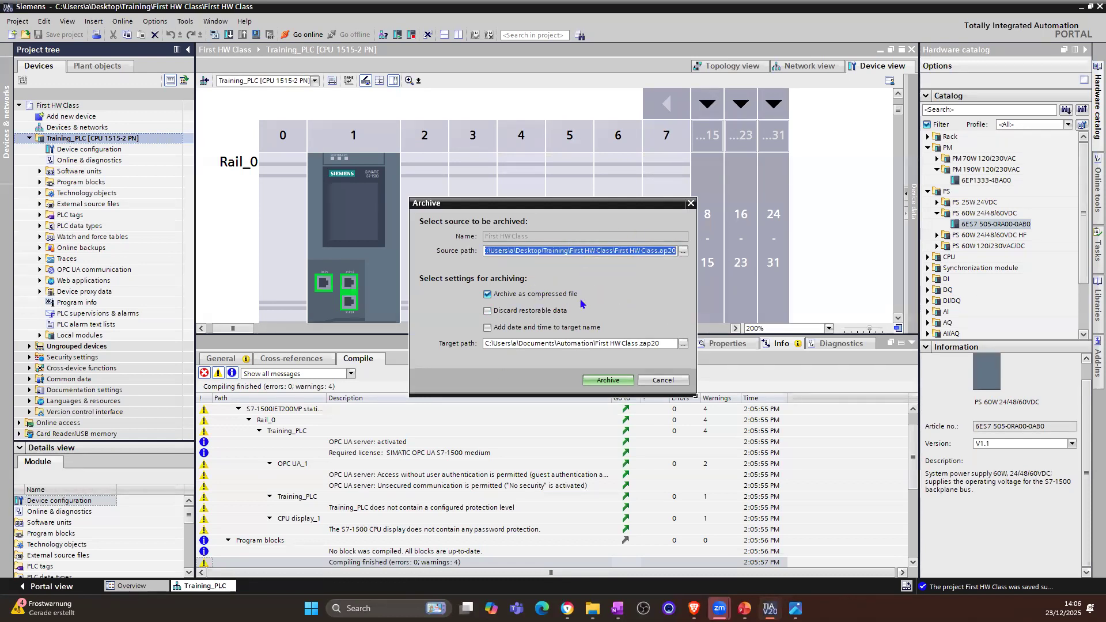
left_click(607, 381)
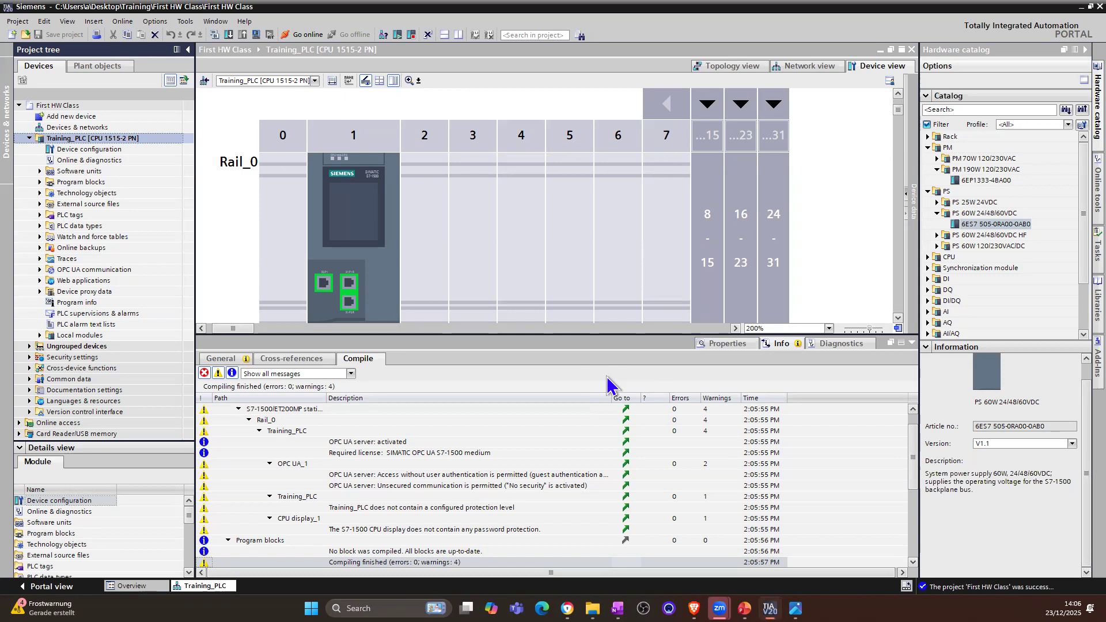
Step: Close the First HW Class project
left_click(17, 22)
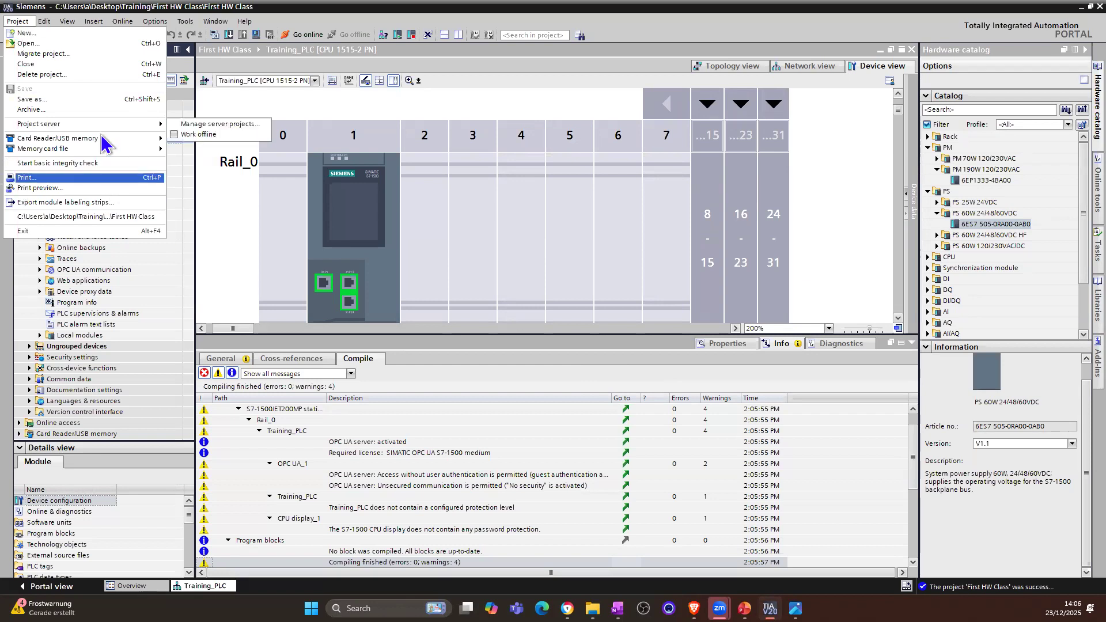
left_click(54, 66)
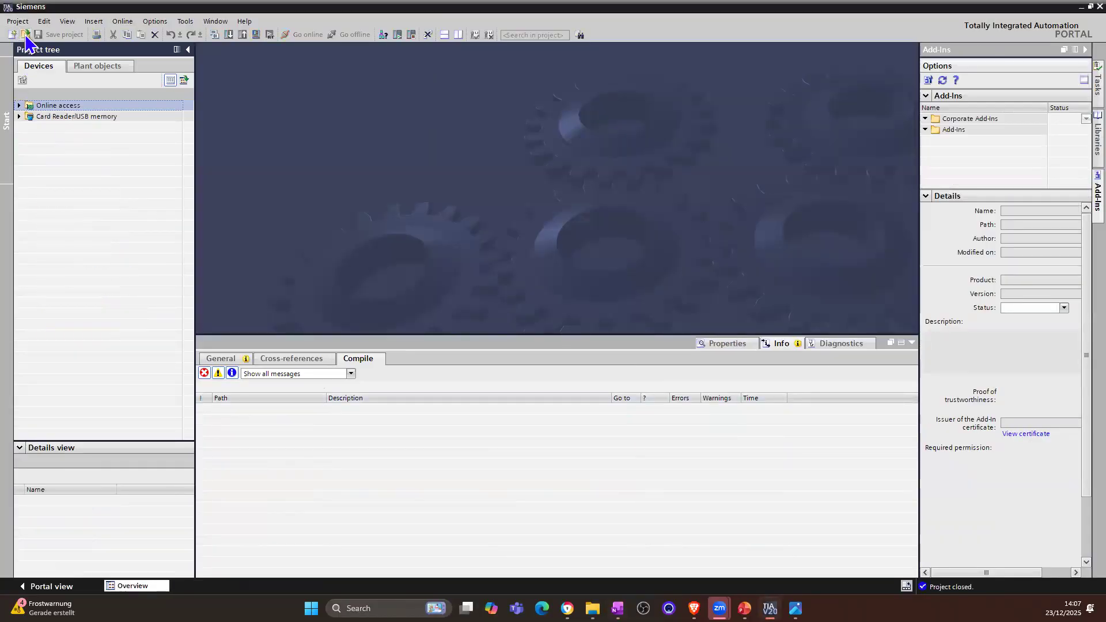
left_click(26, 22)
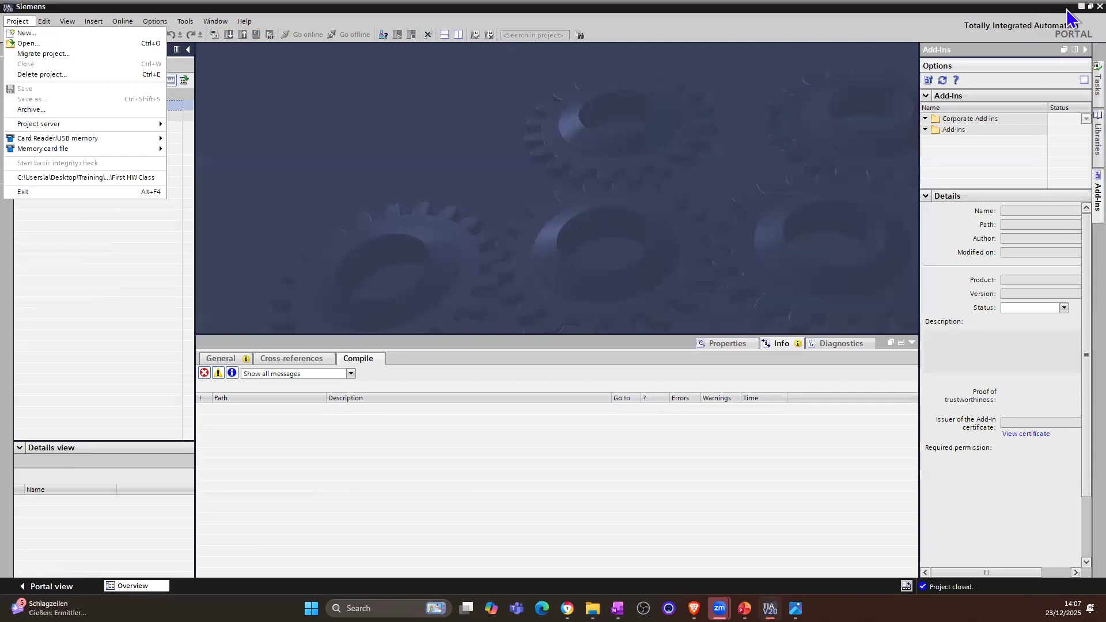
Step: Switch to the browser and view the hardware configuration Docs.md links and the Upmation PLC wiring diagram article
left_click(1081, 6)
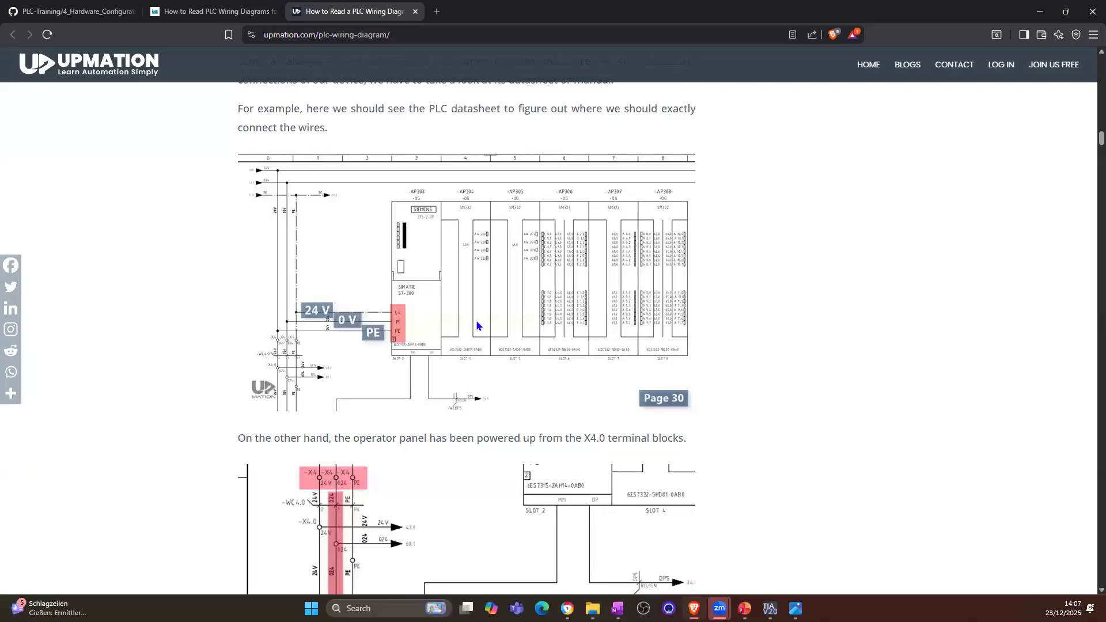
left_click(83, 11)
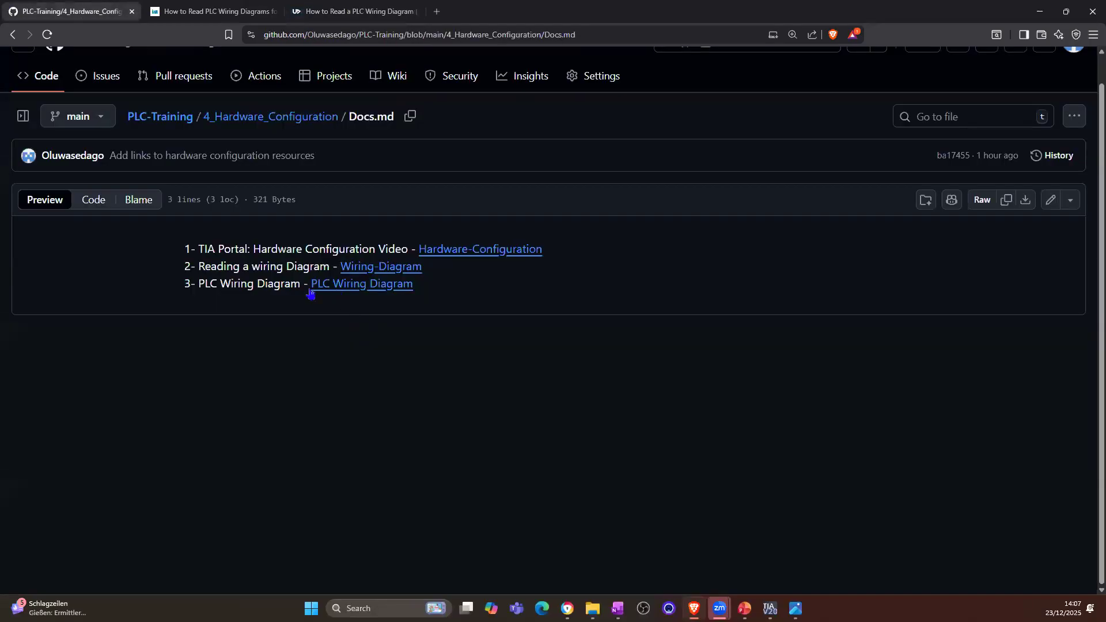
left_click(328, 18)
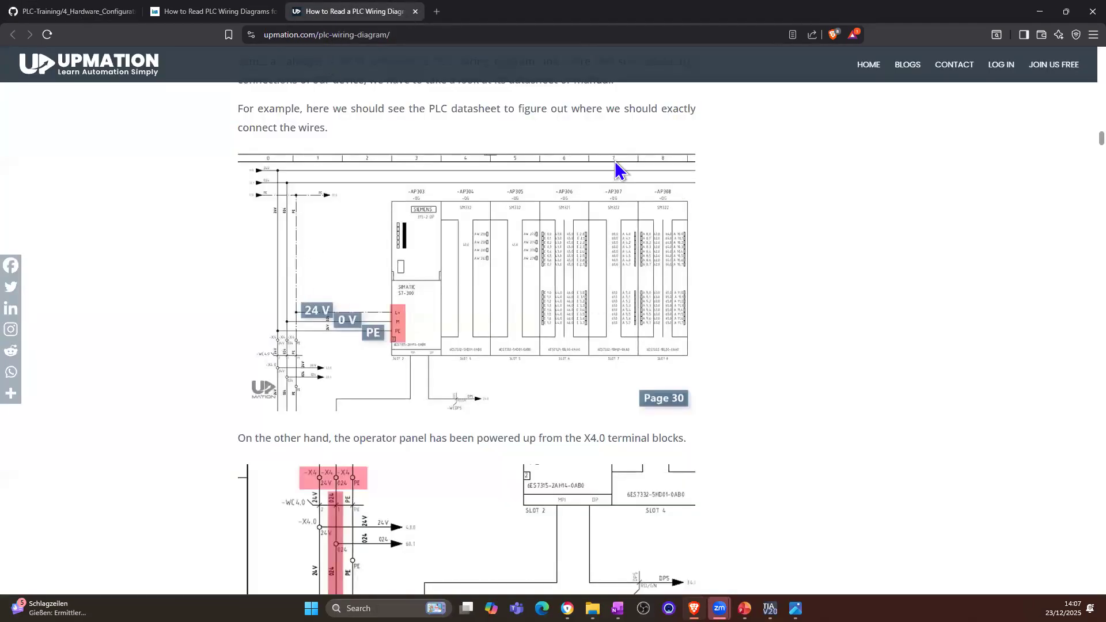